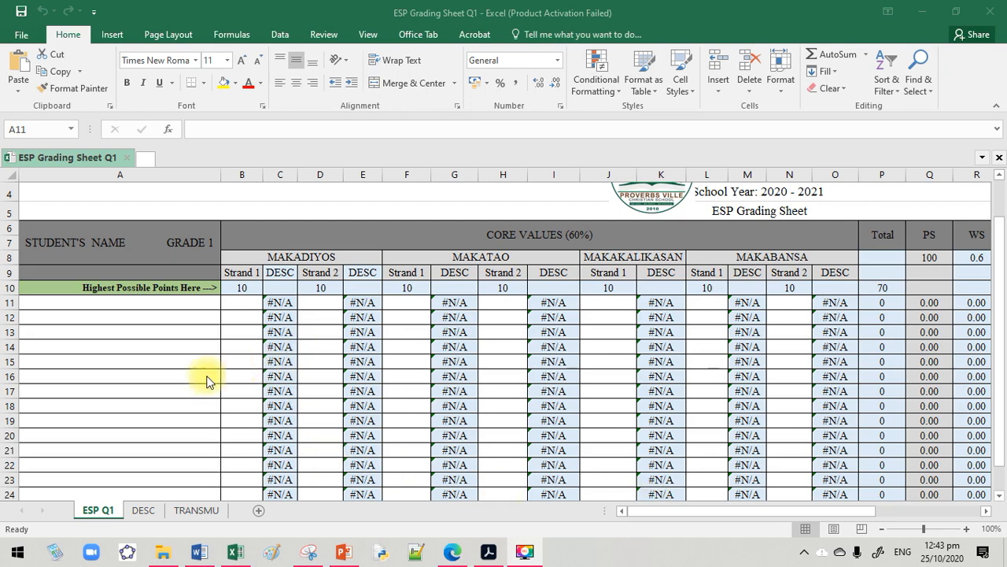
Enter the three students' first names in cells A11 to A13 of the ESP Q1 sheet
scroll(207, 376, down, 3)
scroll(206, 376, up, 2)
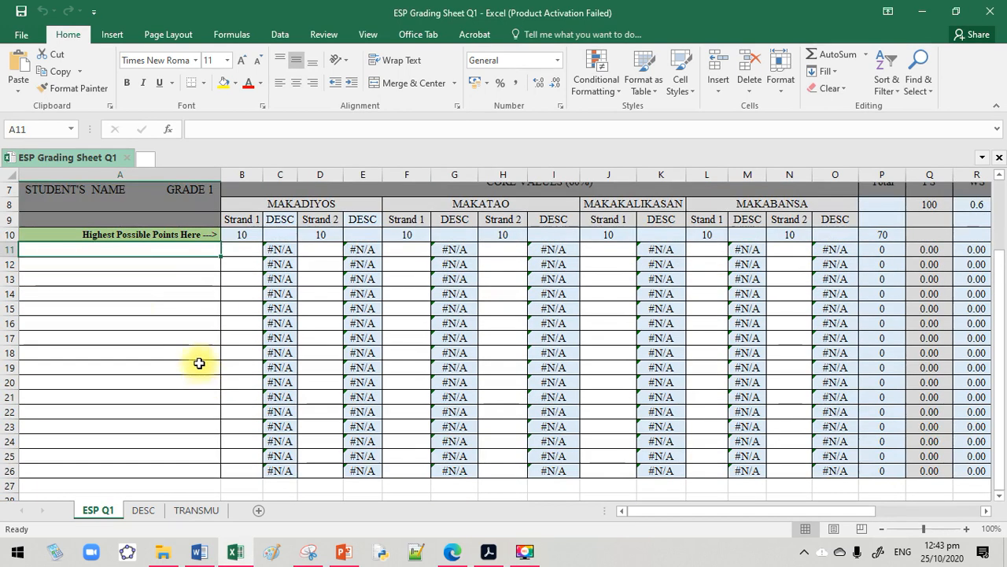
click(167, 255)
drag(165, 298, 155, 456)
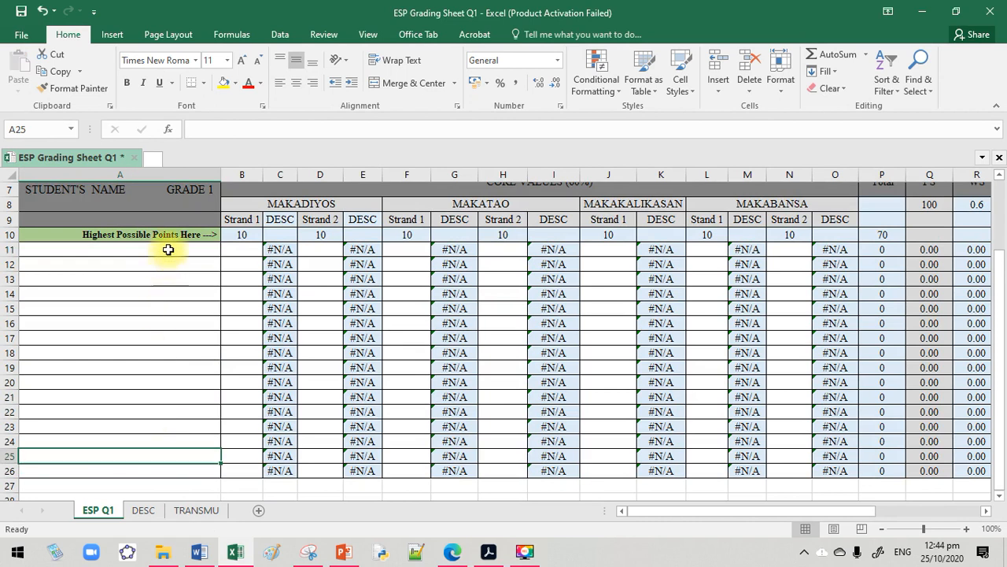
click(168, 249)
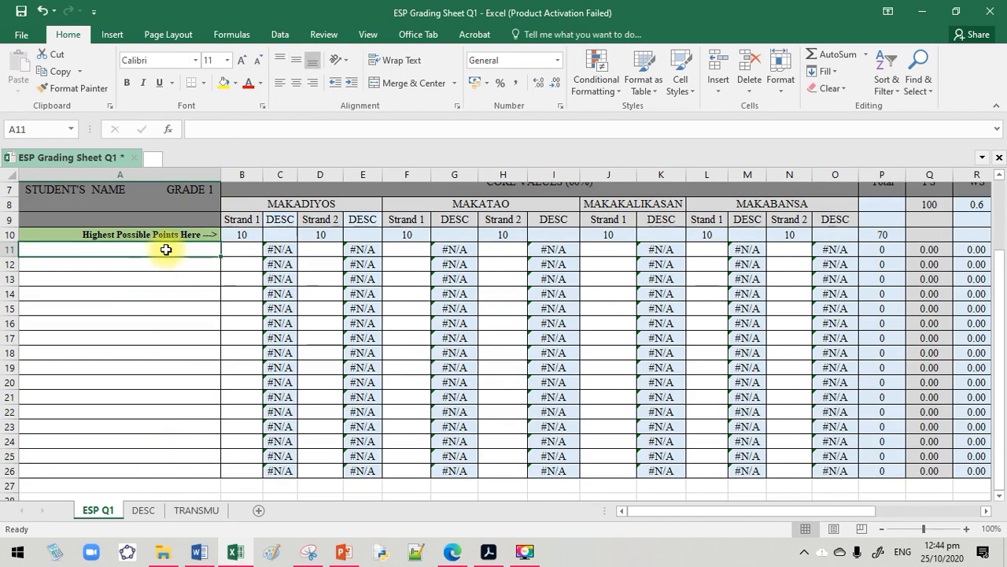
text(GENESIS)
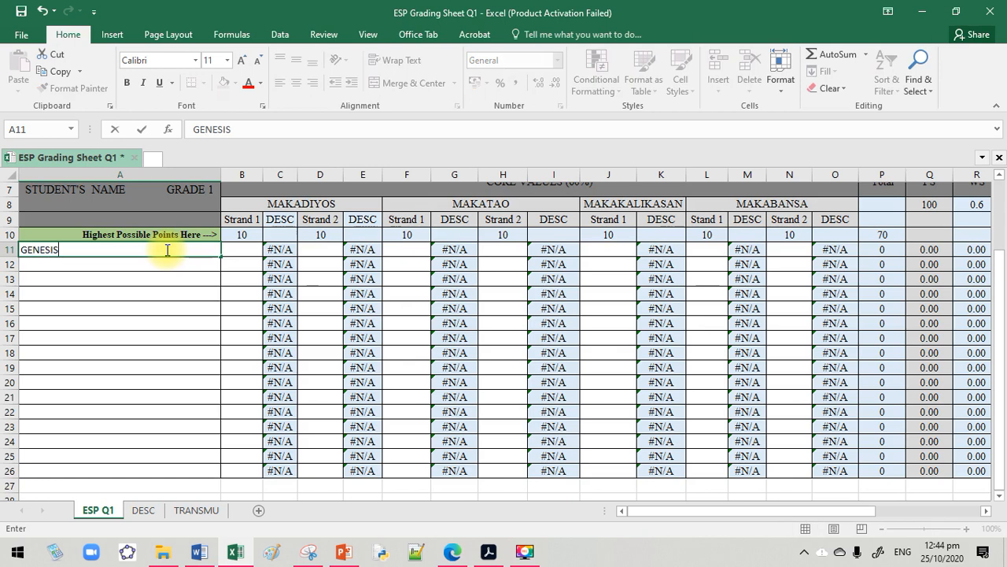
key(Return)
text(ROBERT)
key(Return)
text(FLAR)
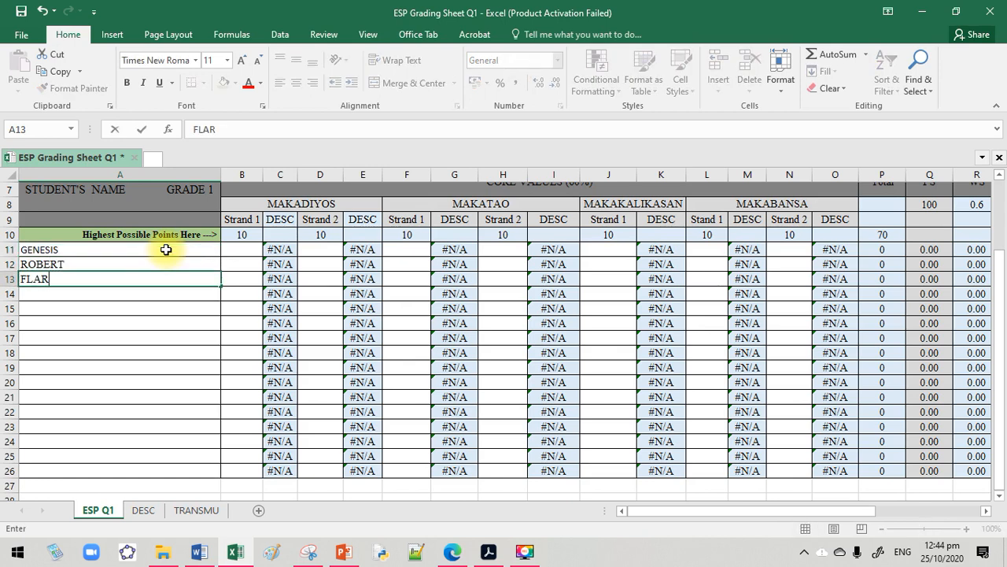
text(A)
click(74, 412)
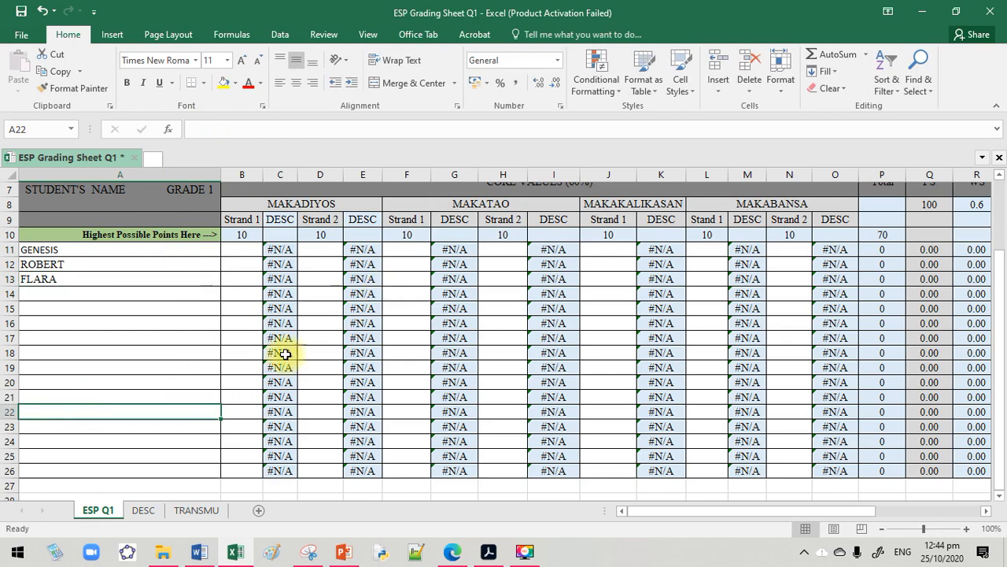
Examine the Core Values strands, descriptor, total and Journal columns across the ESP Q1 grading sheet
mouse_move(652, 512)
mouse_down()
mouse_move(666, 513)
mouse_move(629, 510)
mouse_move(713, 510)
mouse_move(634, 505)
mouse_up()
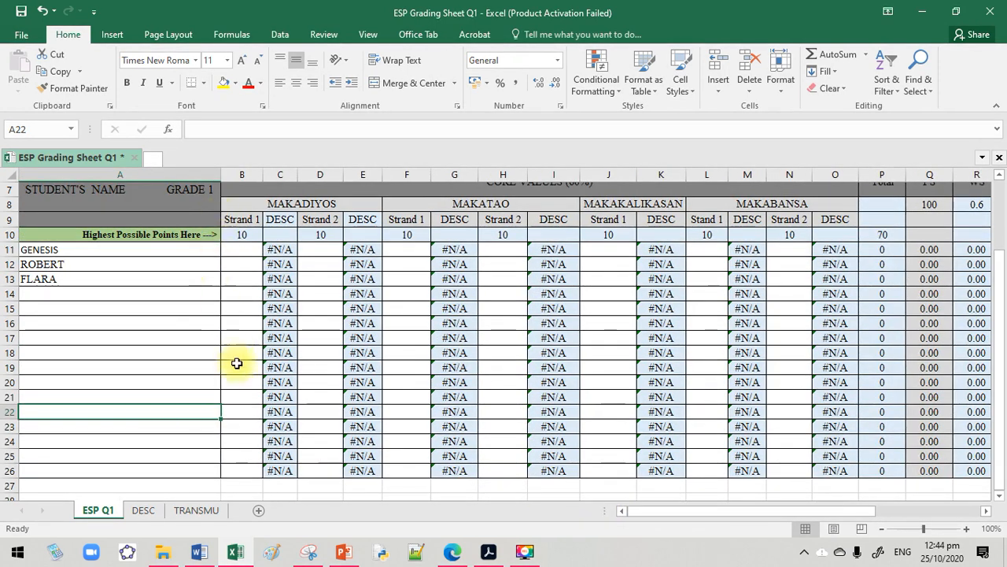
drag(685, 513, 684, 512)
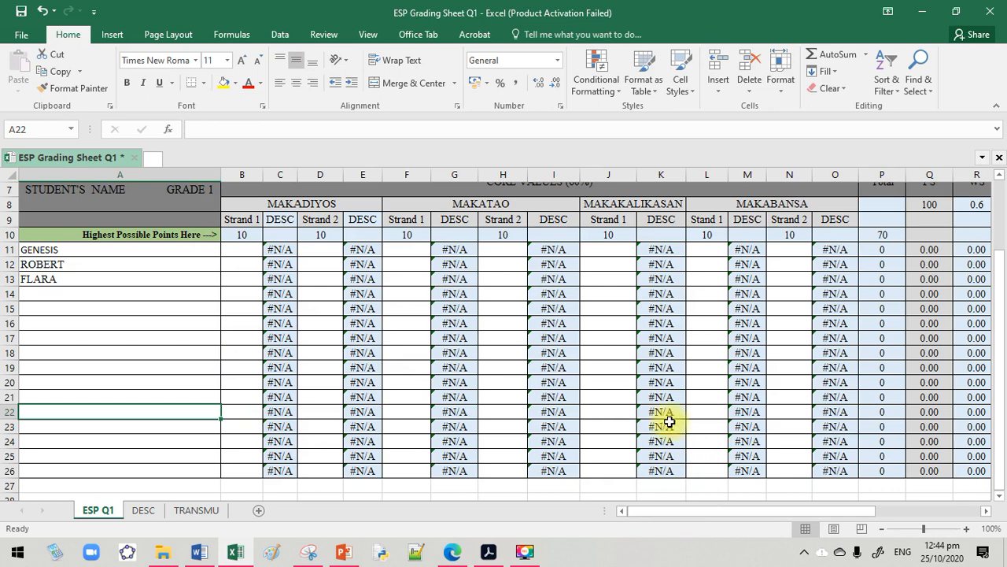
scroll(649, 420, down, 2)
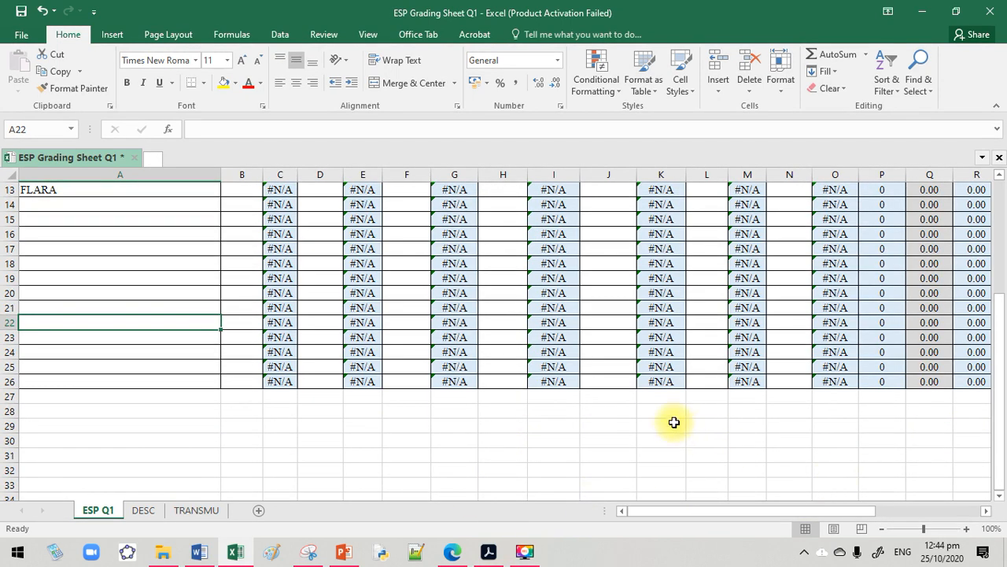
scroll(672, 420, up, 4)
drag(693, 513, 739, 513)
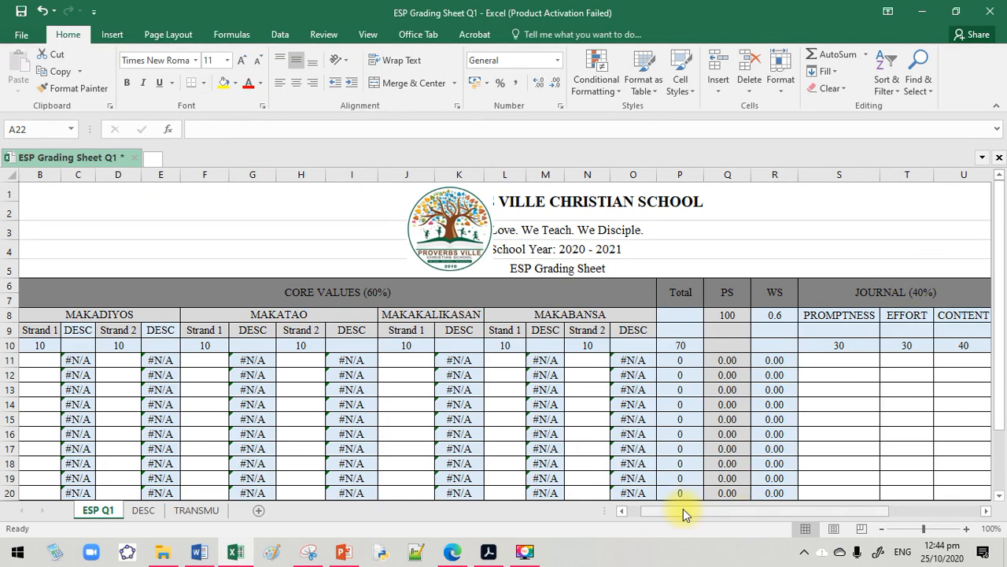
drag(683, 513, 666, 515)
scroll(642, 455, down, 2)
scroll(697, 513, up, 1)
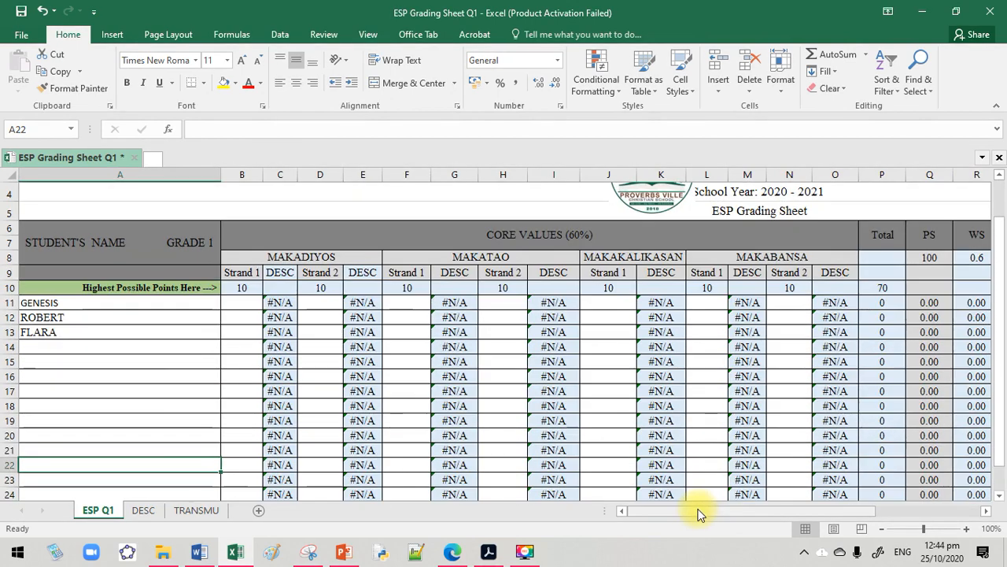
mouse_move(697, 513)
mouse_down()
mouse_move(783, 510)
mouse_move(692, 511)
mouse_up()
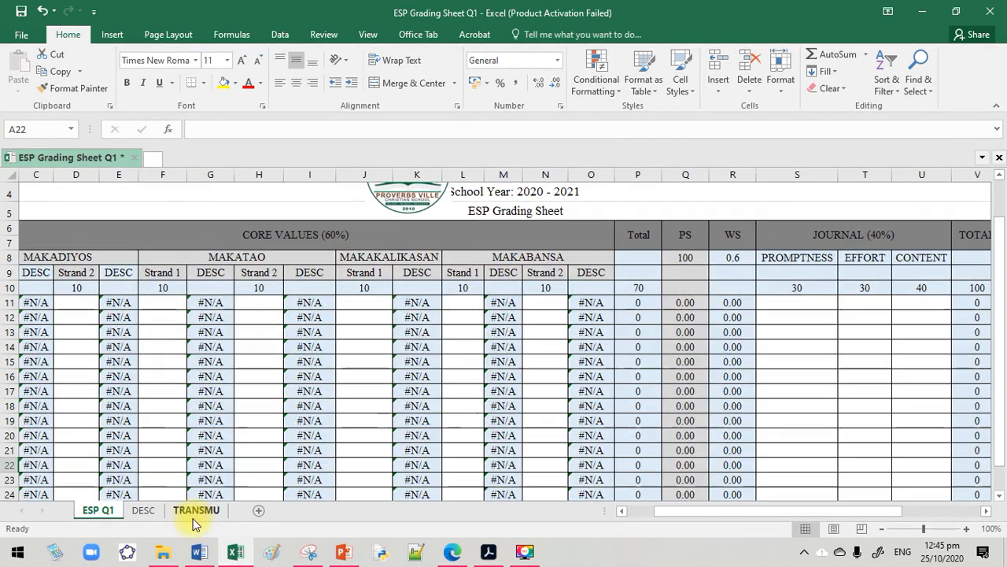
View the DESC and TRANSMU lookup sheets, and return to the student names on ESP Q1
click(139, 510)
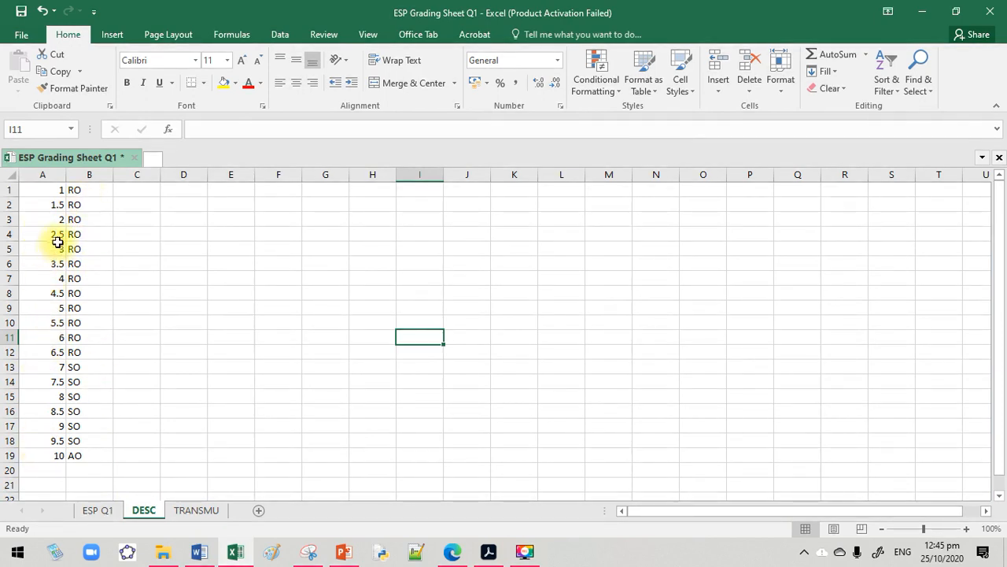
click(196, 510)
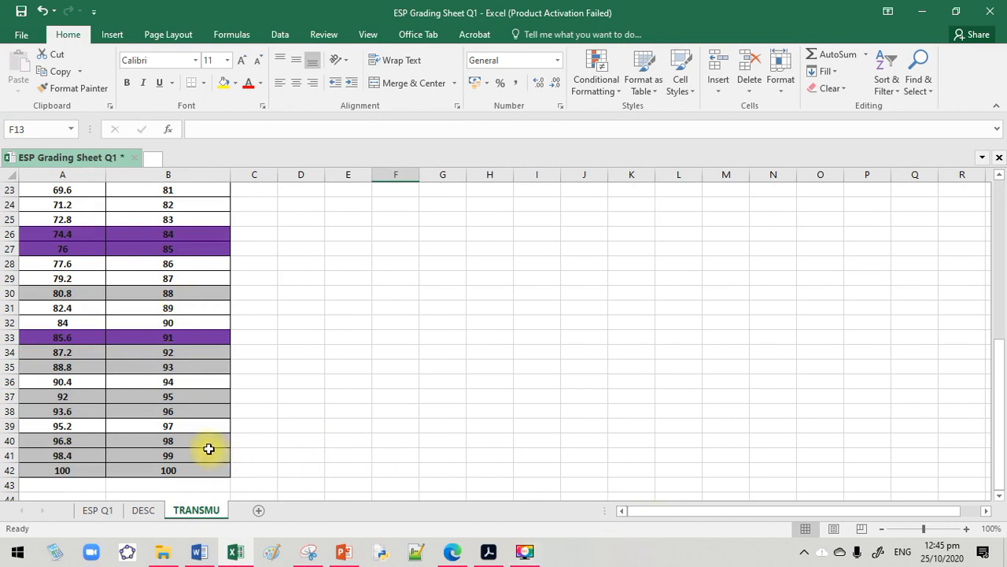
click(99, 511)
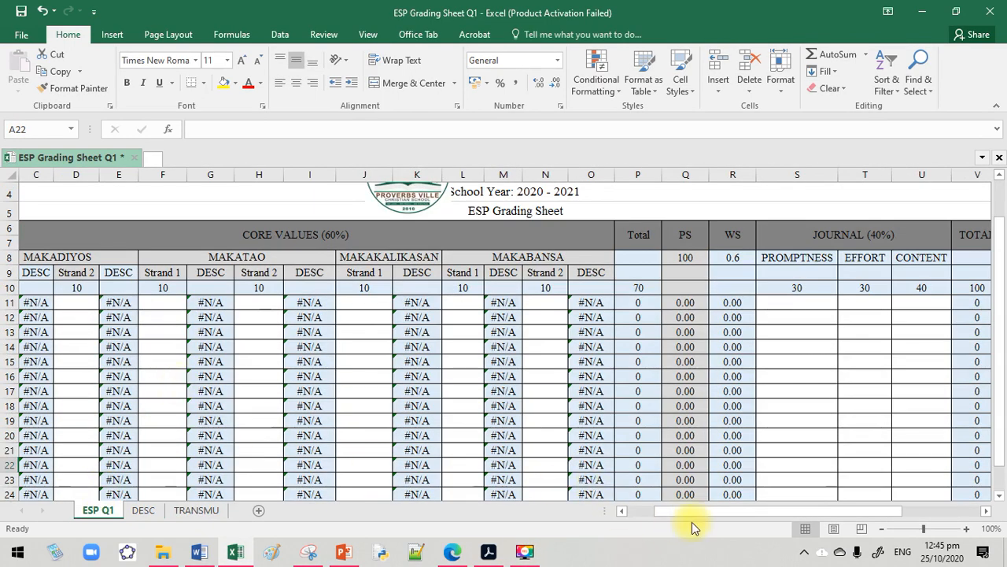
drag(690, 512, 642, 503)
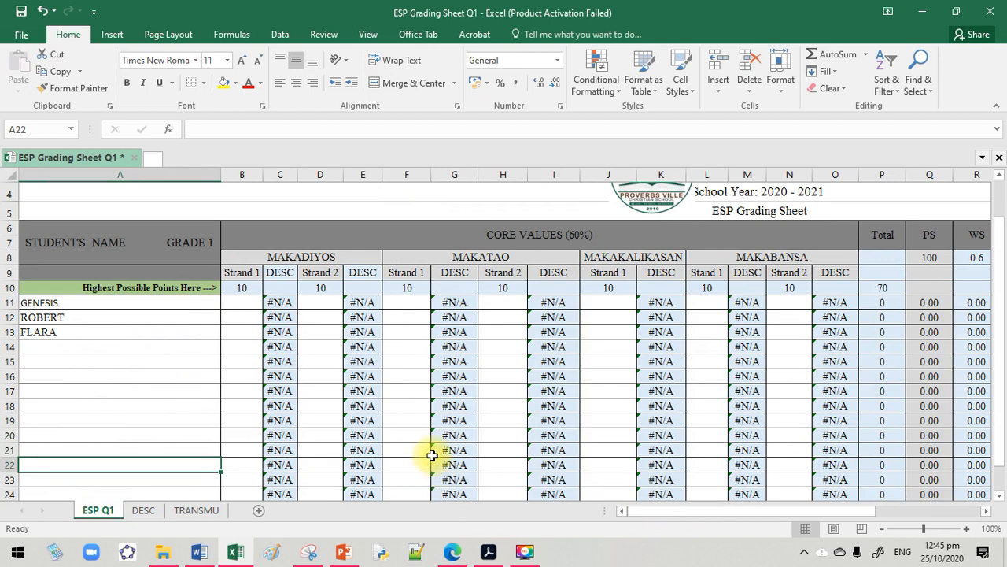
Switch to the ESP CORE VALUES form in Edge and review the summary of its responses
click(452, 551)
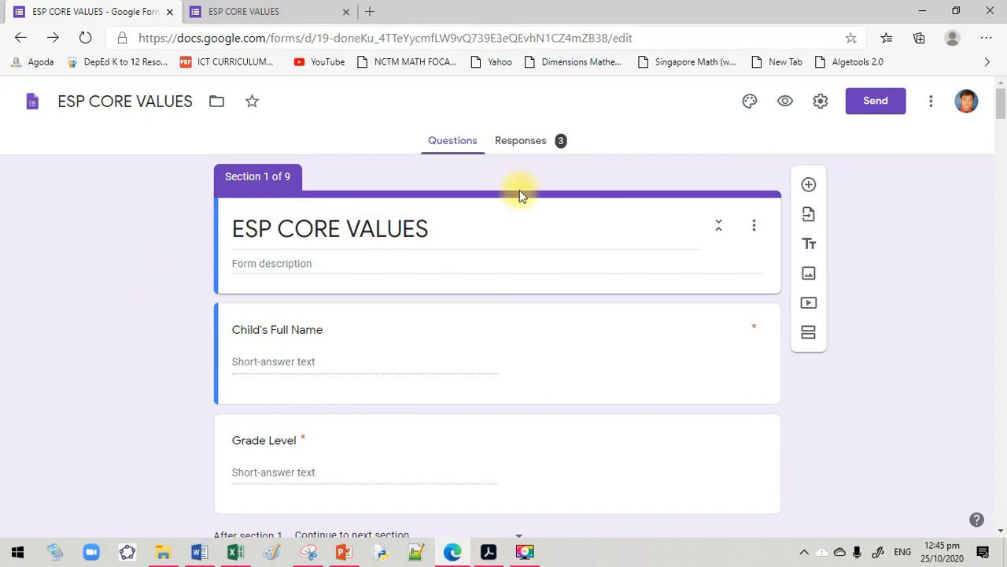
click(540, 148)
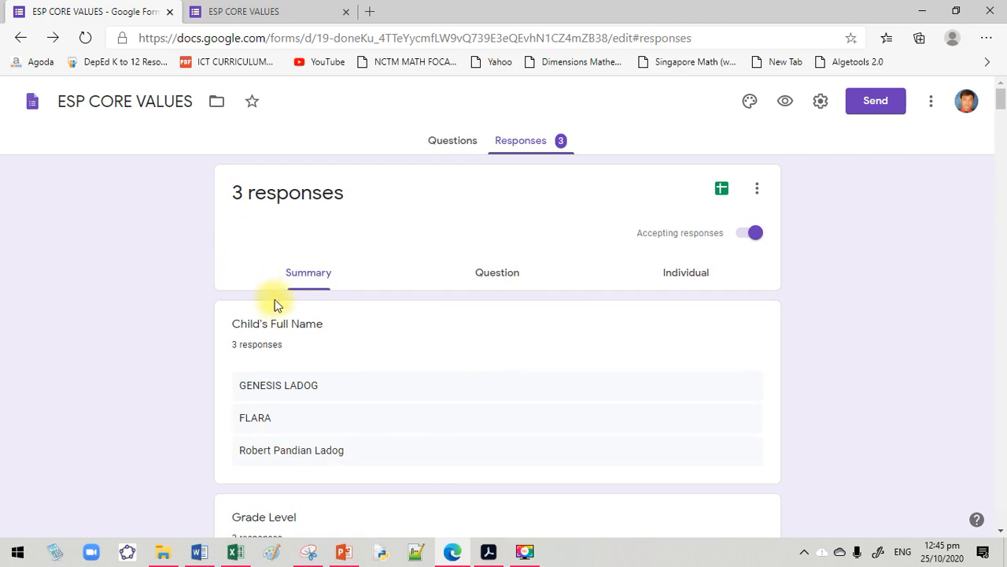
scroll(277, 309, down, 2)
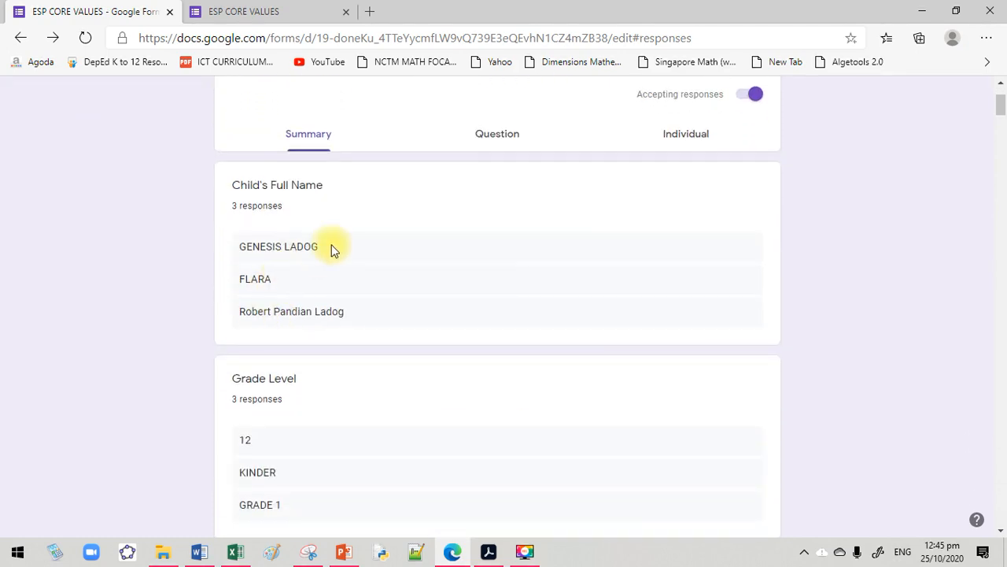
scroll(338, 272, down, 2)
scroll(340, 273, up, 4)
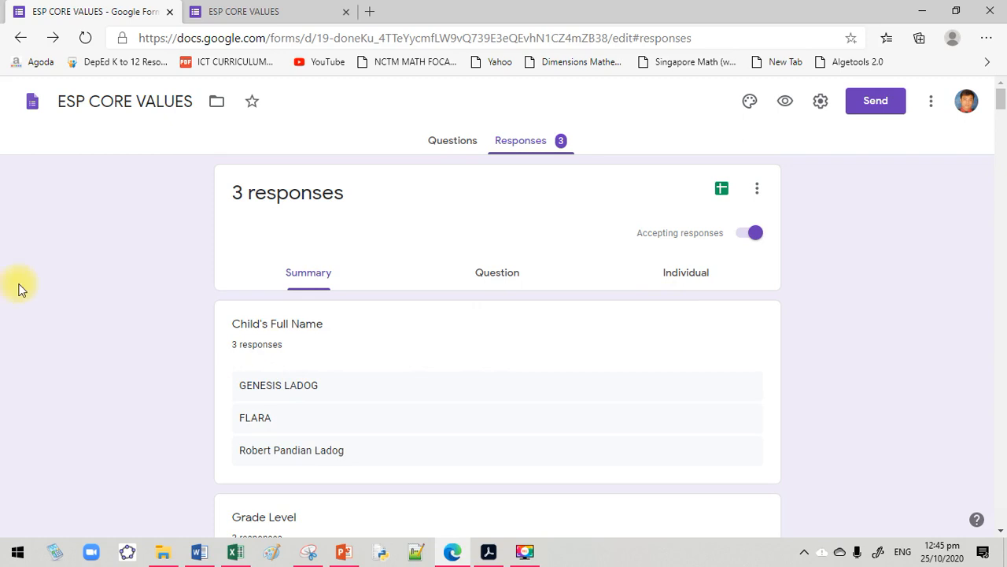
Download the ESP CORE VALUES form responses as a CSV file
click(721, 189)
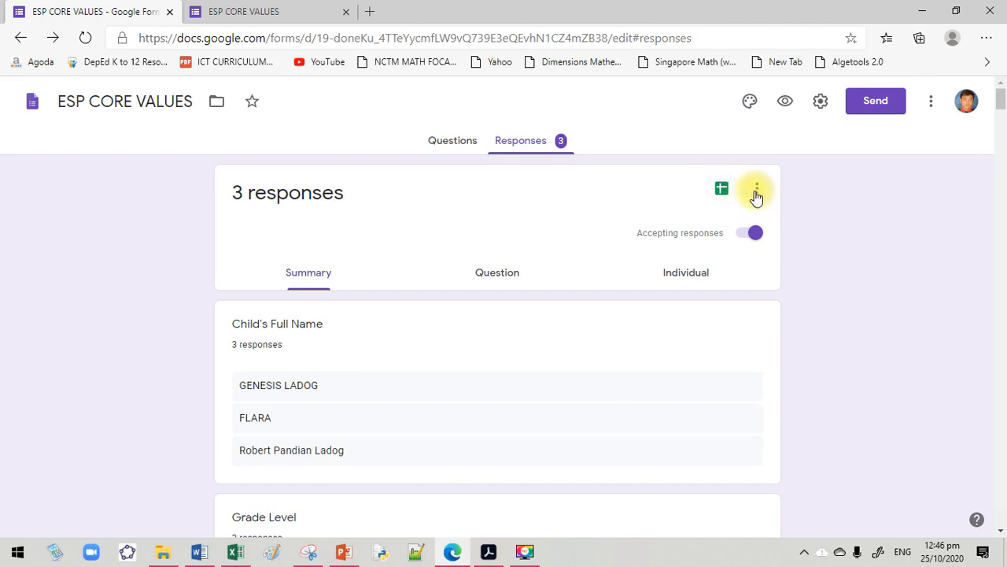
click(756, 193)
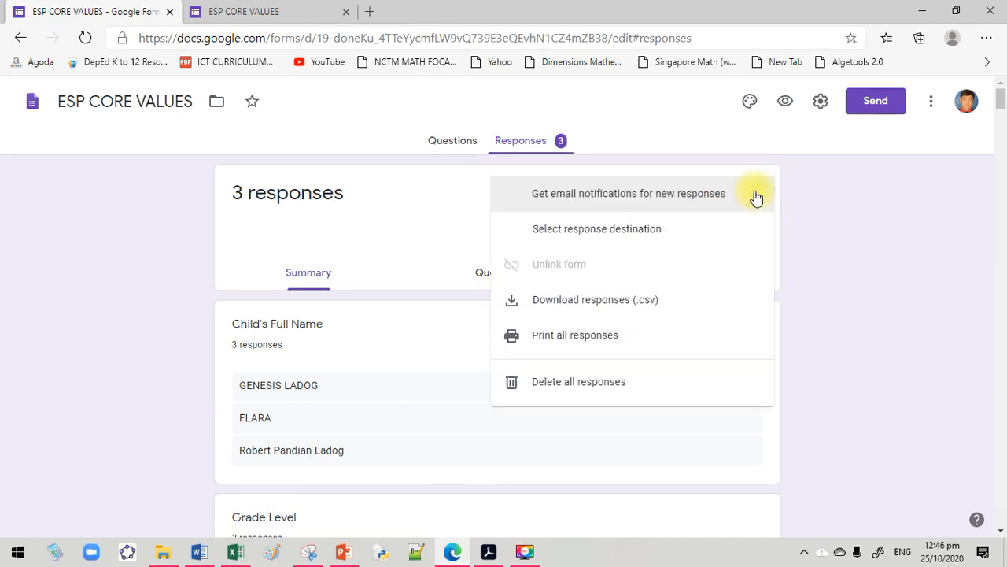
click(640, 301)
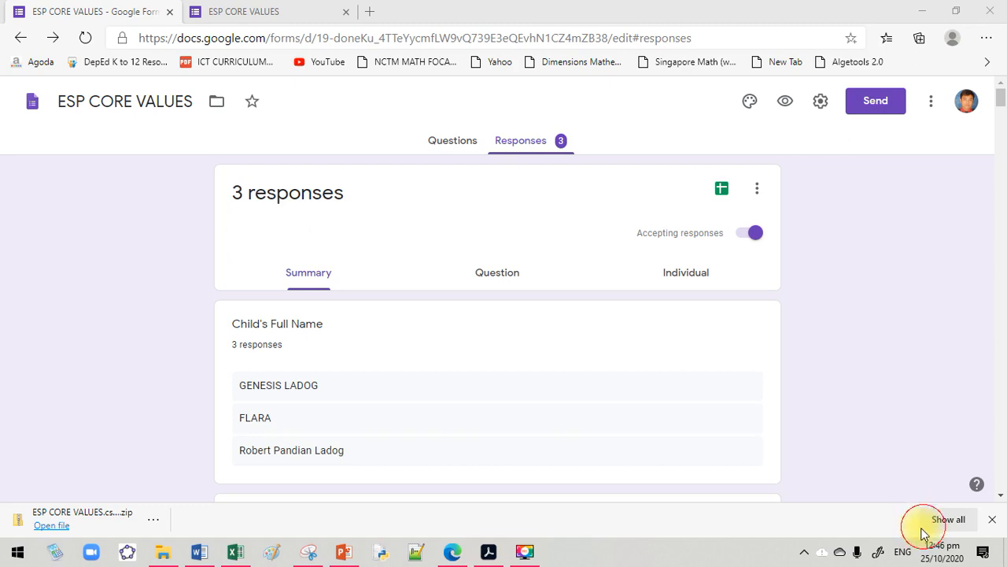
Open the downloaded zip archive and load its ESP CORE VALUES file in Excel
click(42, 525)
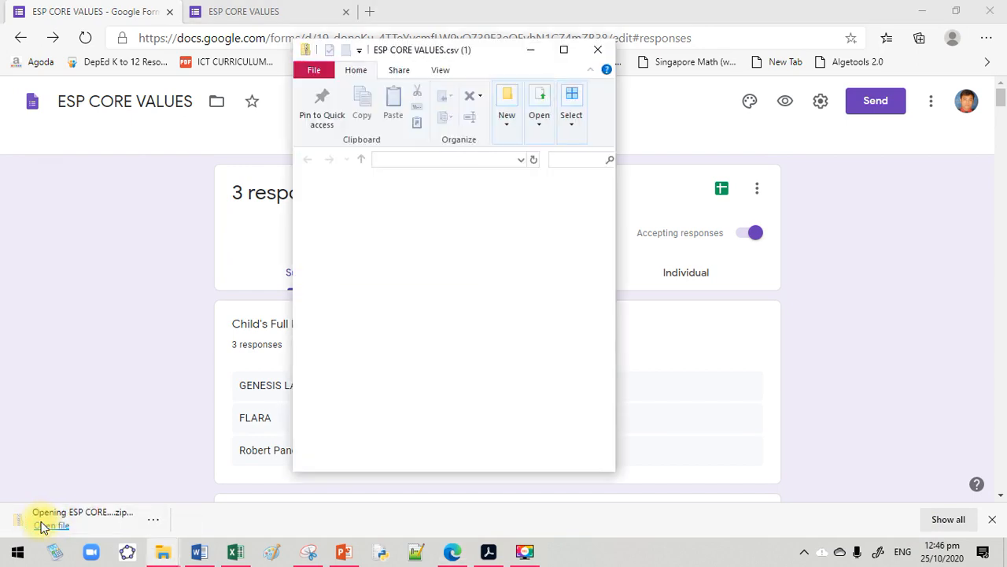
click(565, 50)
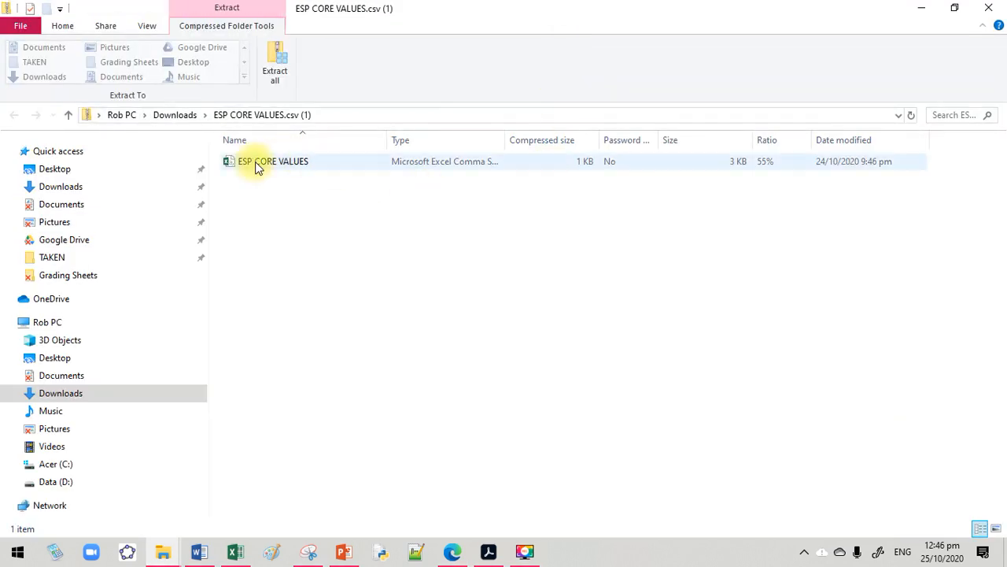
click(319, 162)
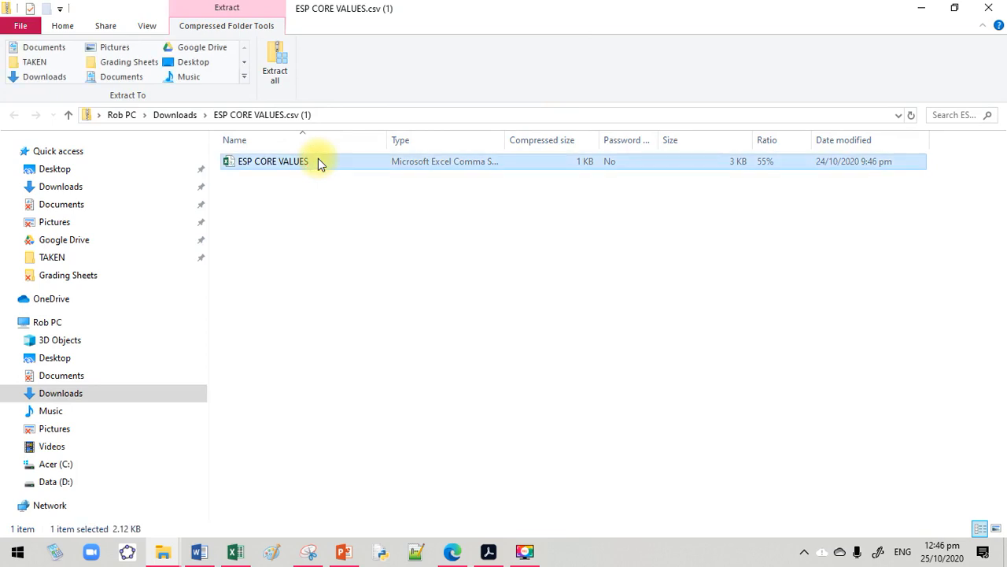
double_click(319, 161)
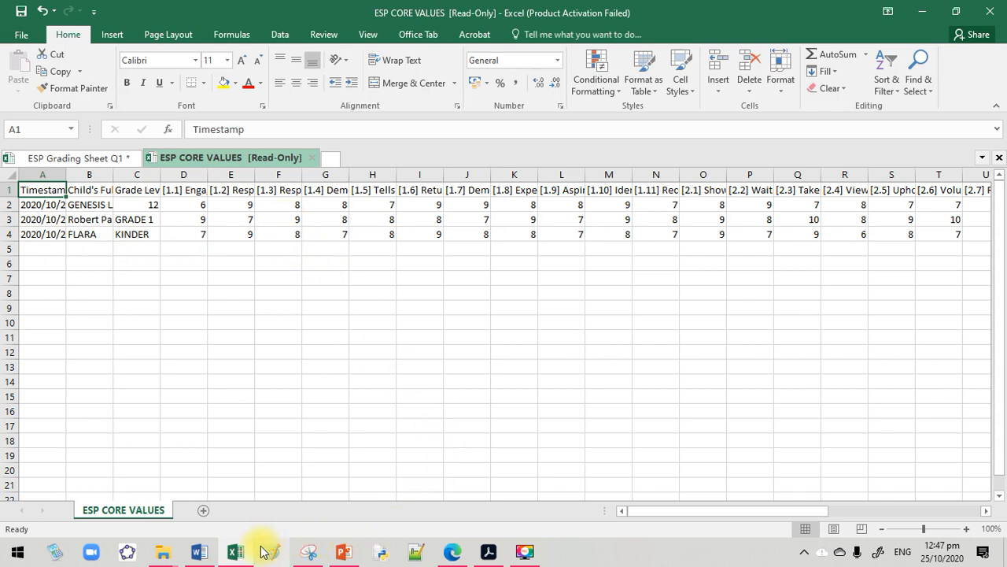
Compare the strands in the ESP Grading Sheet Q1 workbook with the Strand 1 questions 1.1 to 1.4 in the Google form
click(85, 157)
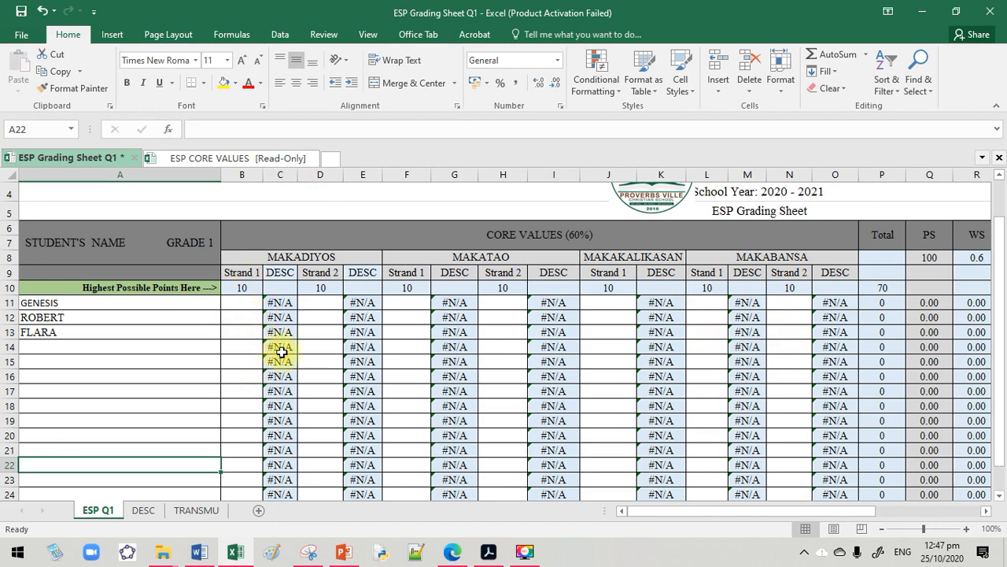
click(453, 551)
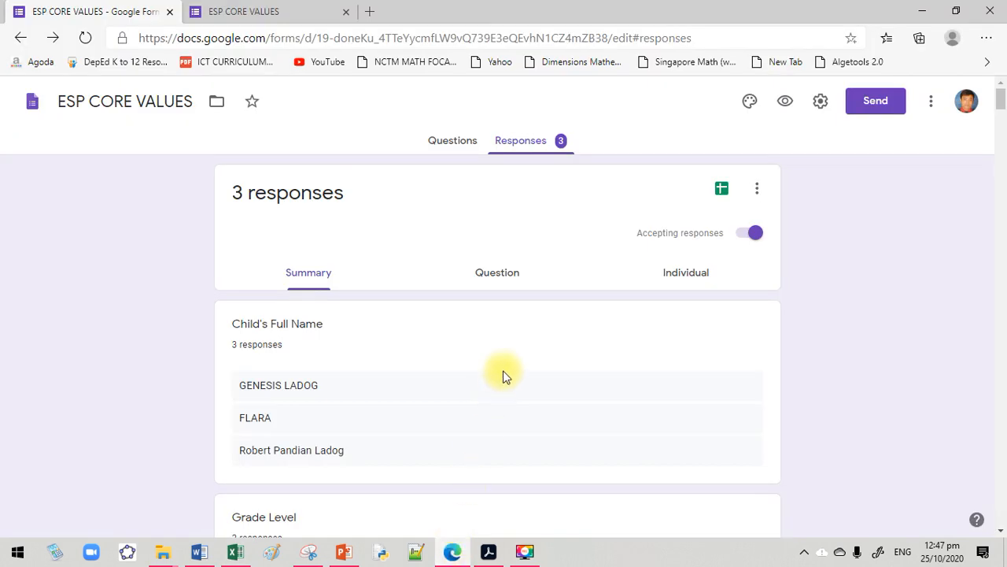
scroll(505, 369, down, 6)
scroll(505, 368, up, 6)
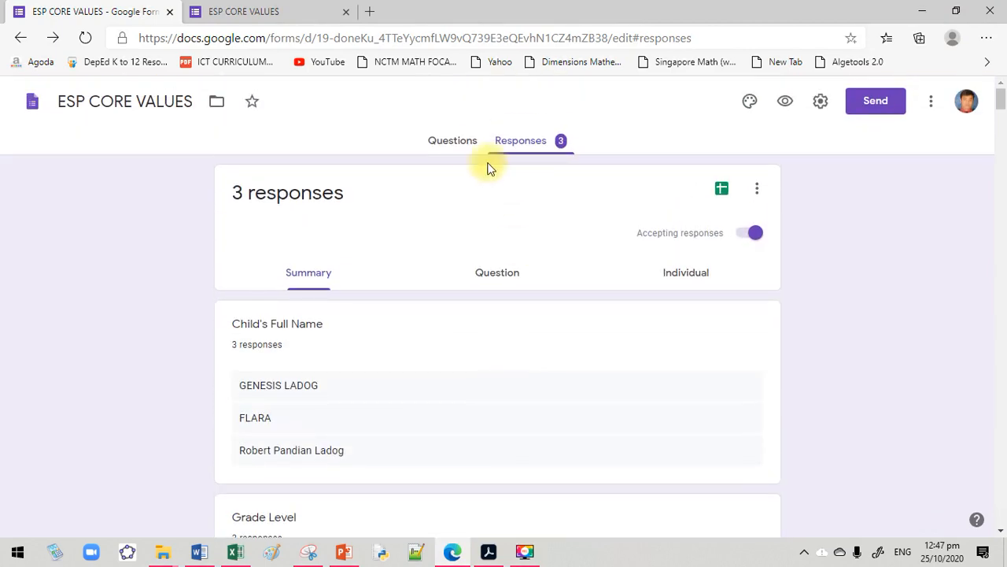
click(457, 149)
scroll(481, 370, down, 5)
scroll(481, 370, down, 5)
scroll(474, 378, up, 3)
scroll(462, 355, down, 2)
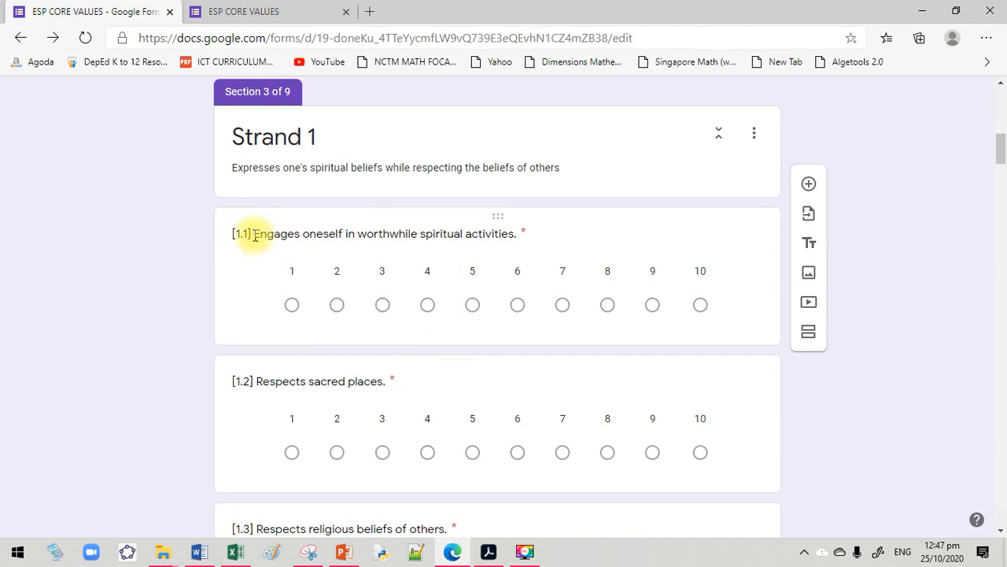
scroll(262, 292, down, 5)
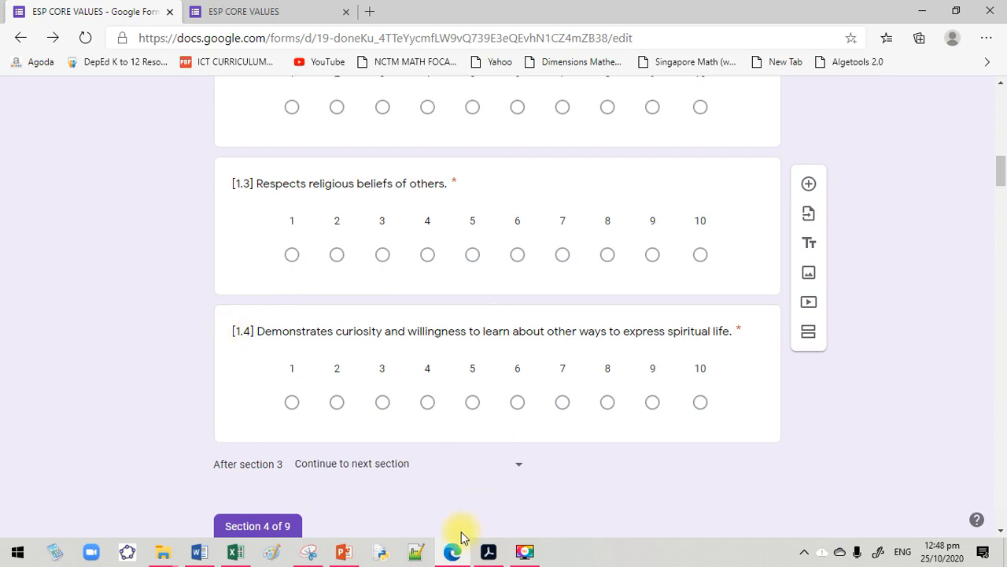
Switch to the ESP CORE VALUES responses in Excel and insert a blank column between questions 1.4 and 1.5
click(234, 557)
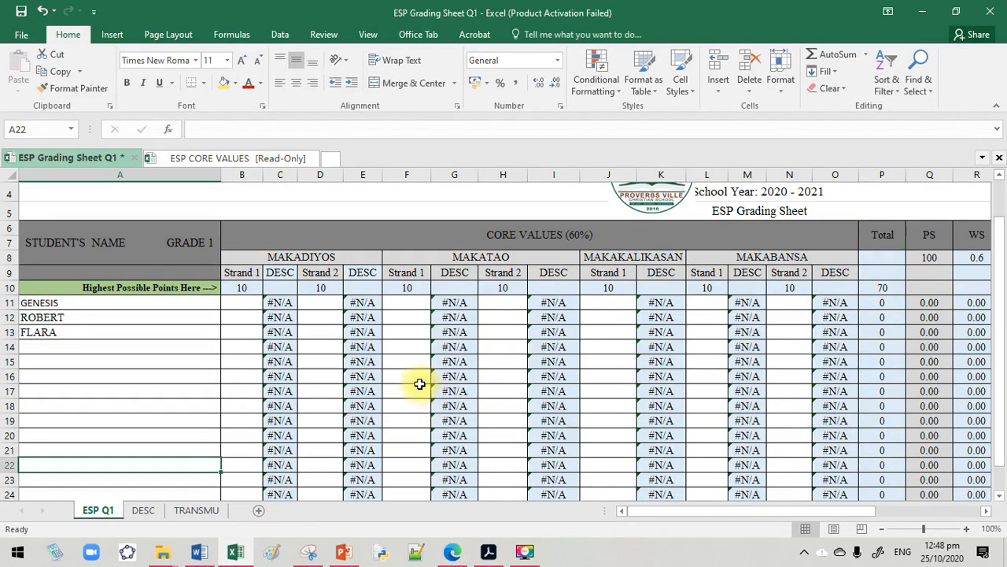
scroll(414, 383, down, 1)
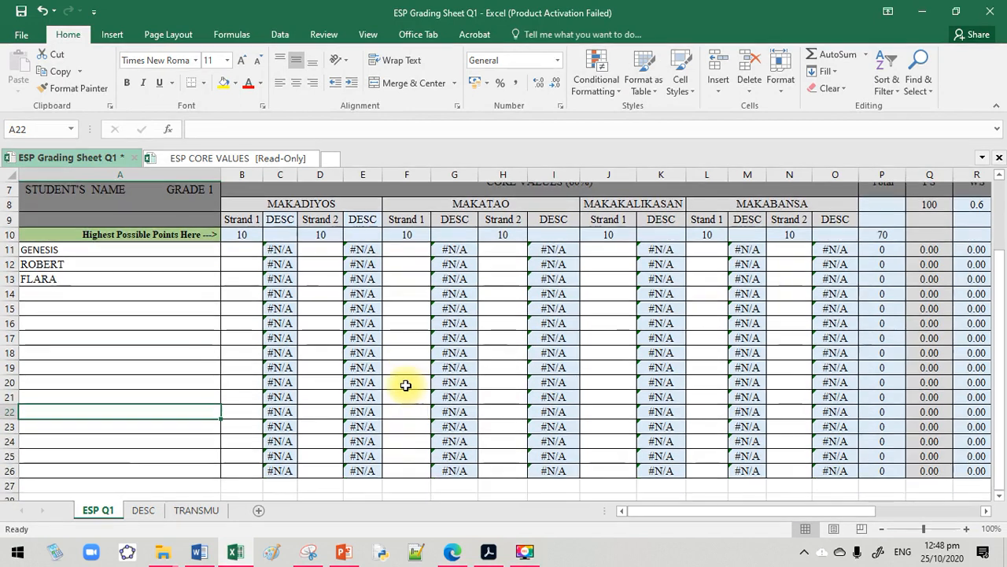
click(217, 162)
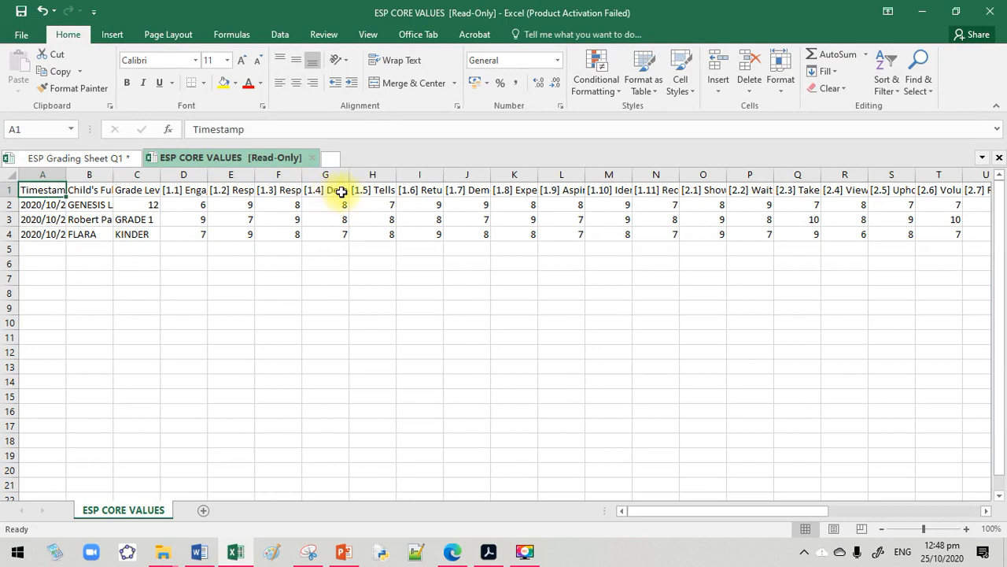
click(372, 173)
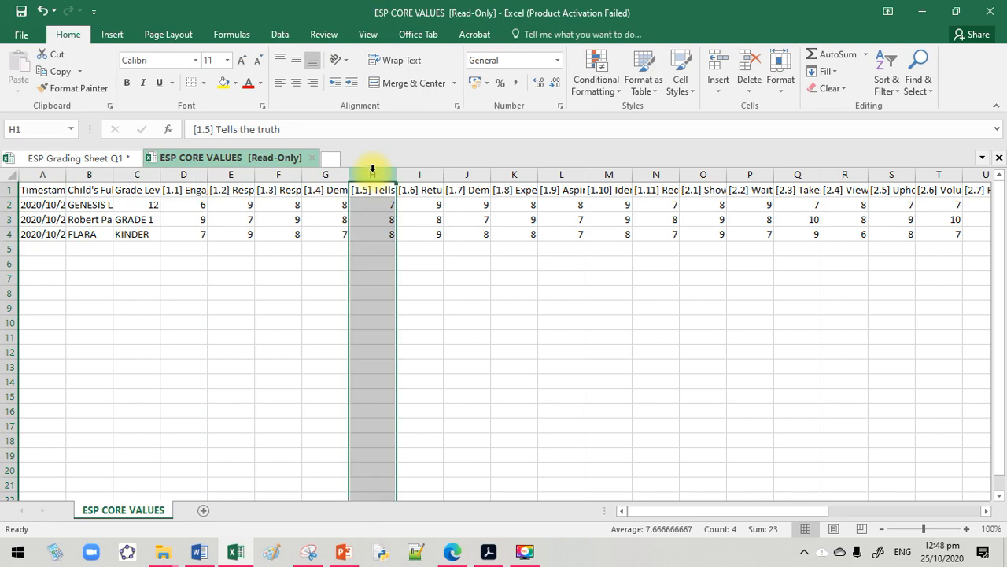
right_click(373, 168)
click(427, 276)
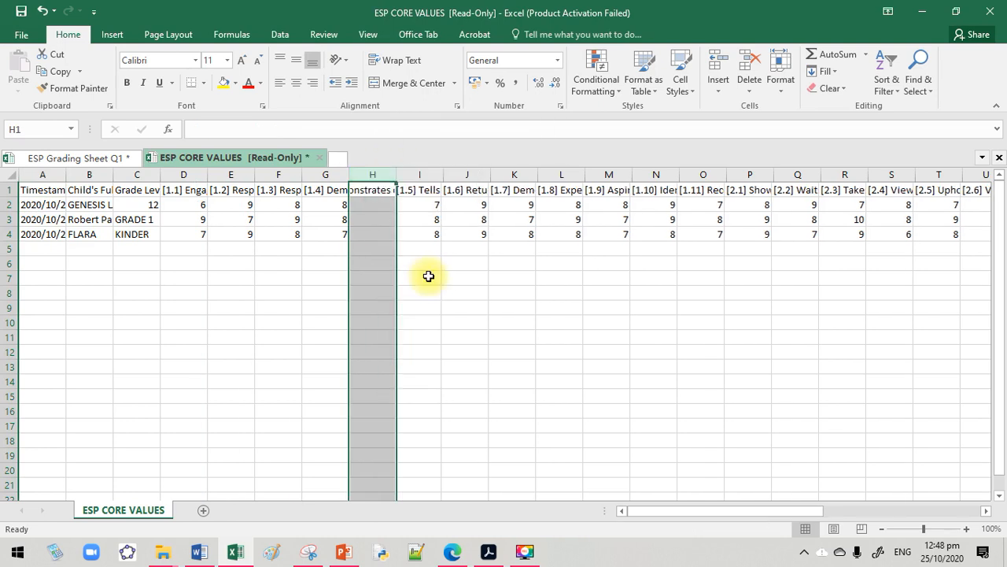
click(376, 262)
click(382, 208)
drag(380, 217, 383, 229)
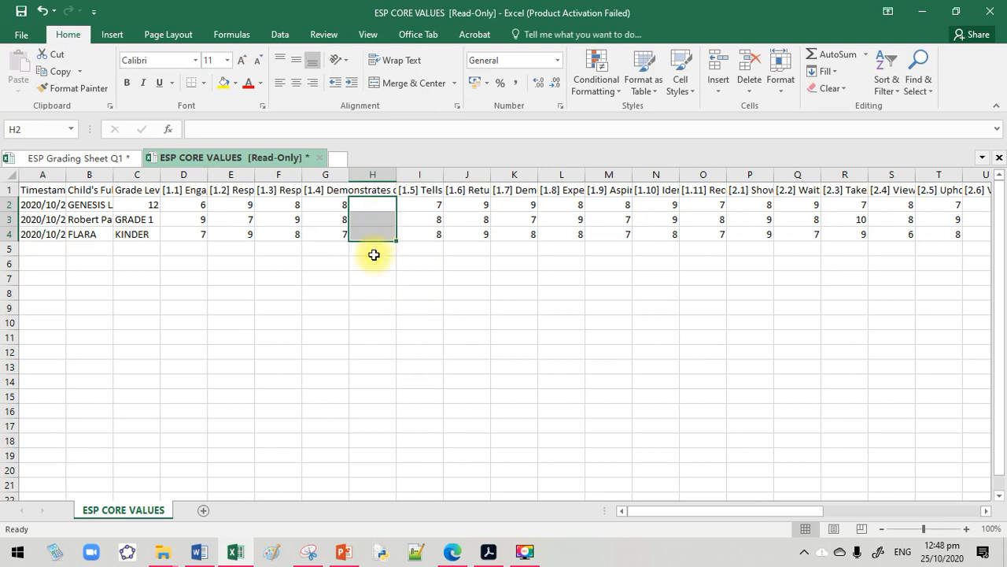
click(371, 252)
drag(378, 207, 383, 234)
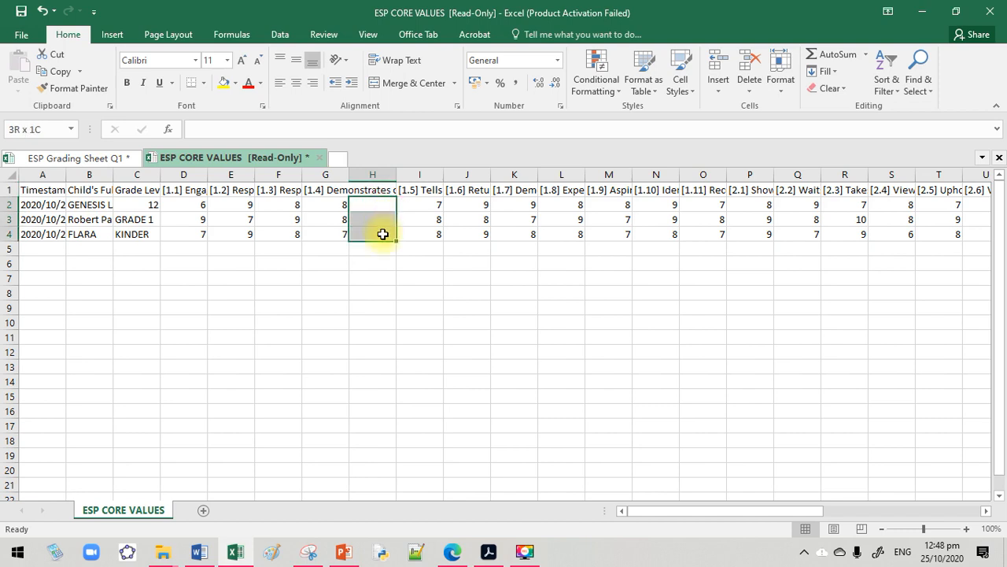
click(383, 234)
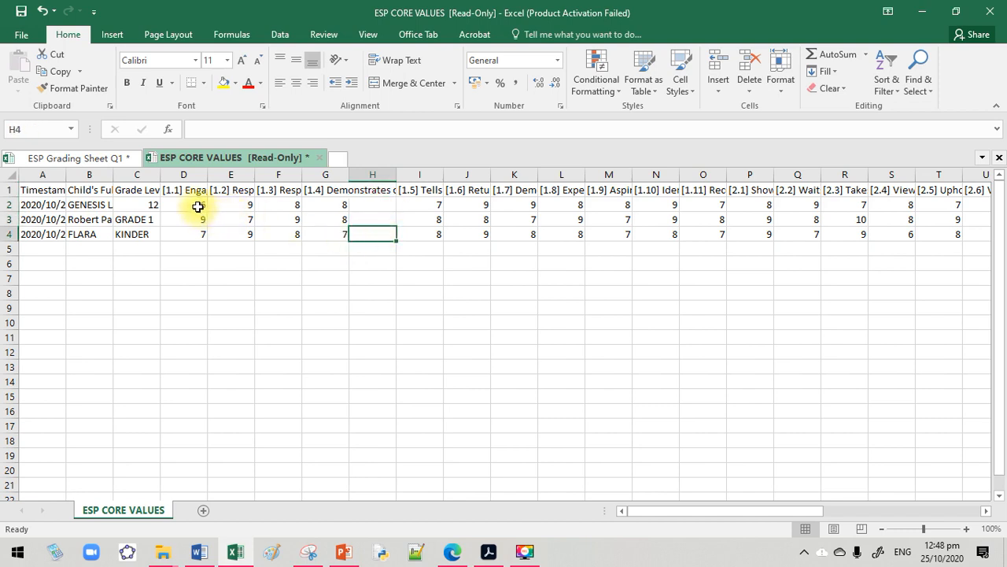
drag(192, 202, 341, 207)
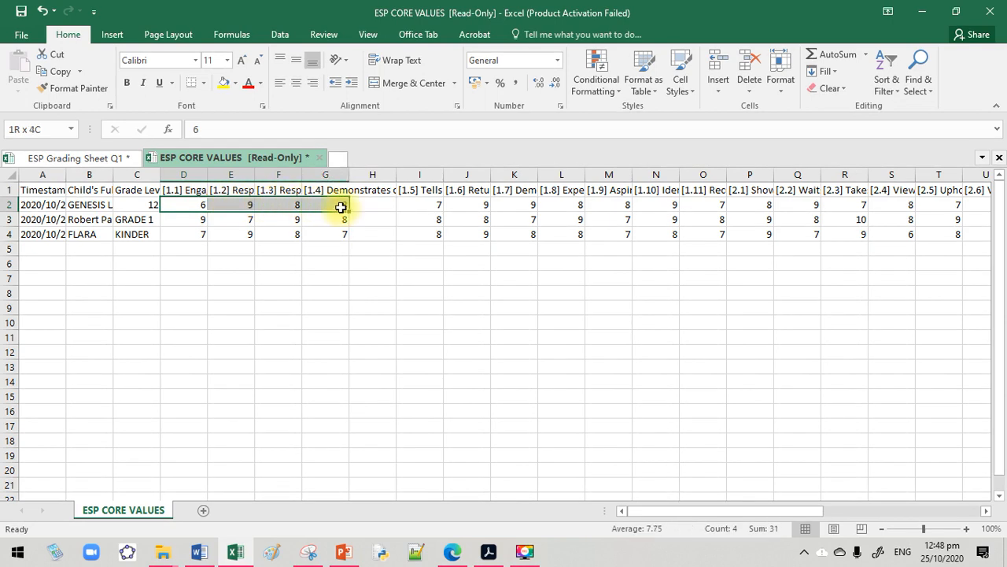
click(362, 205)
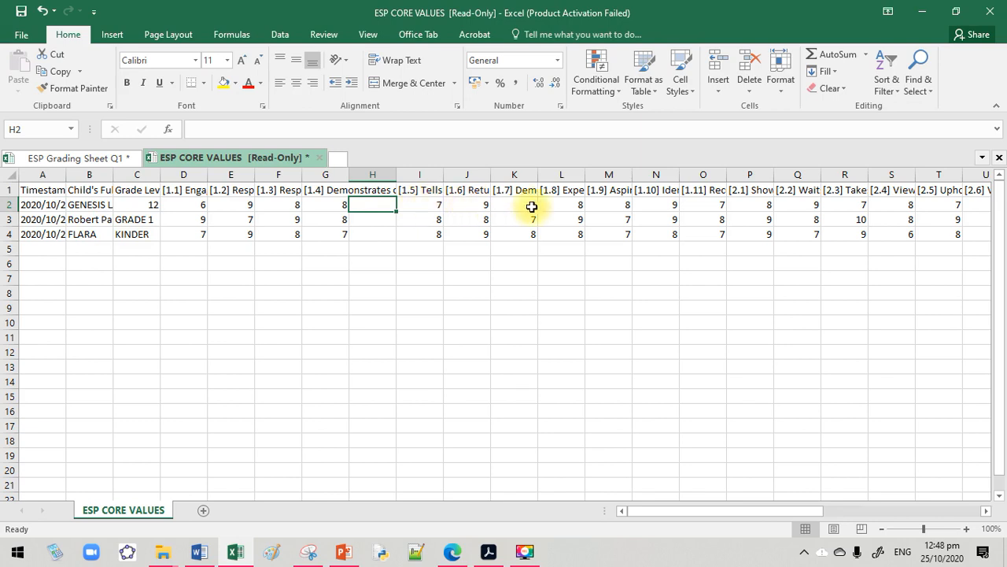
Insert a blank column between questions 1.11 and 2.1 in the responses sheet
click(710, 203)
drag(703, 191, 709, 234)
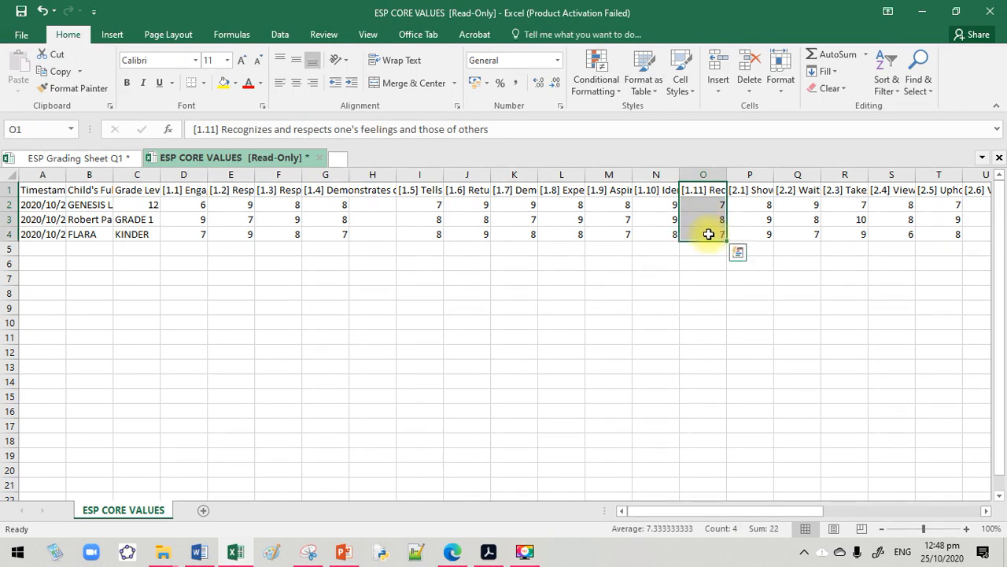
click(745, 190)
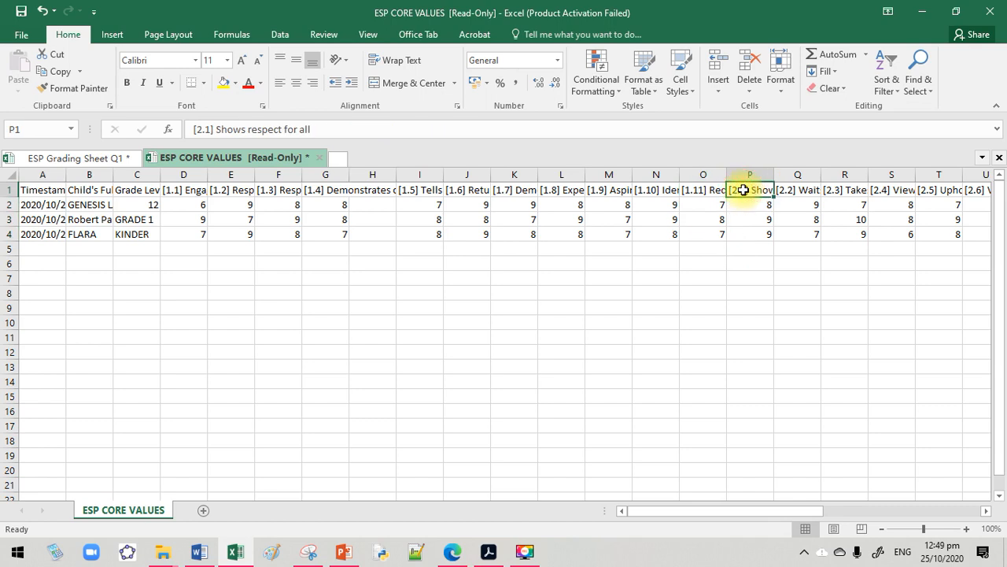
right_click(742, 173)
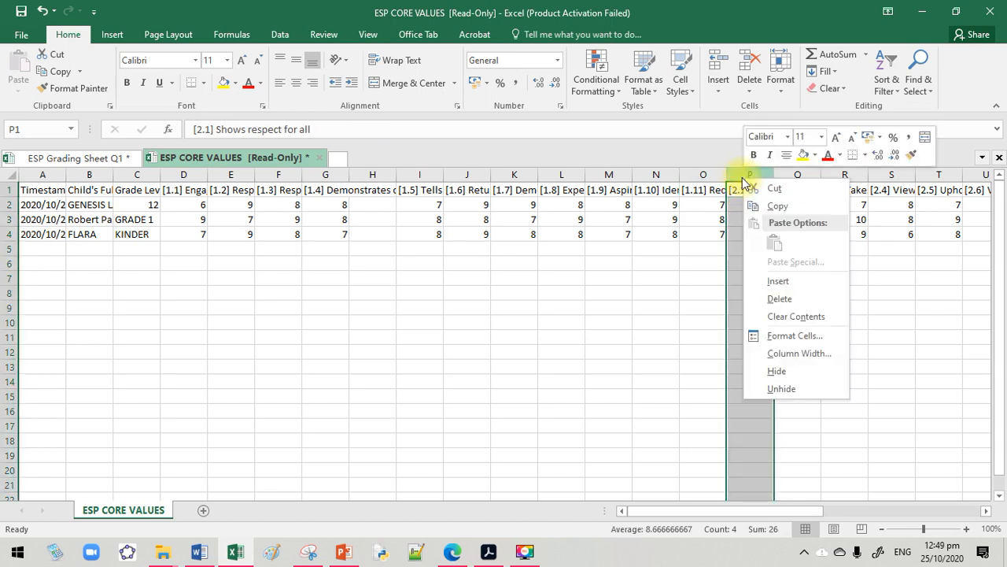
click(775, 279)
click(749, 337)
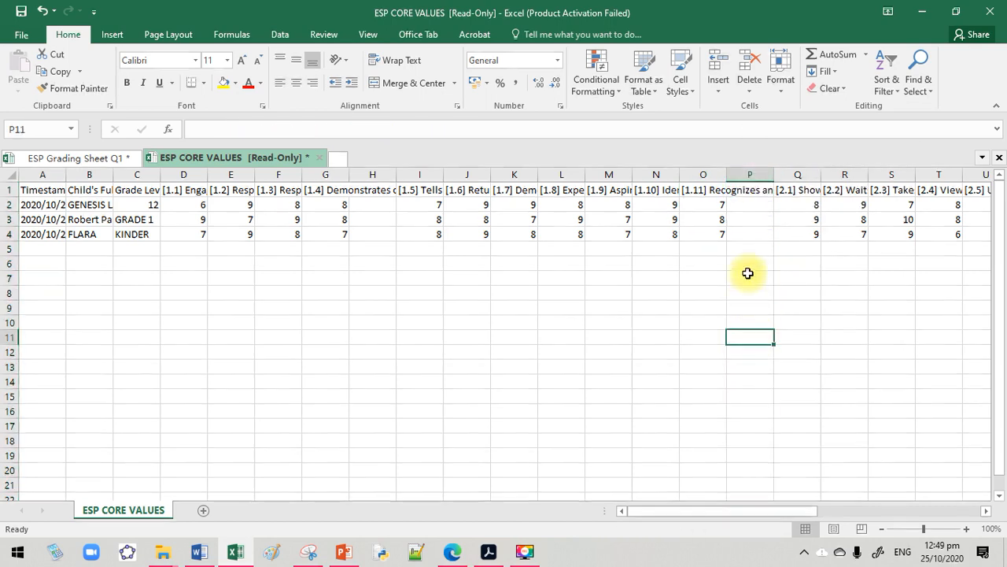
Fill the blank cells H2:H4 and P2:P4 with yellow to mark the ends of the two MAKADIYOS strands
drag(370, 204, 371, 230)
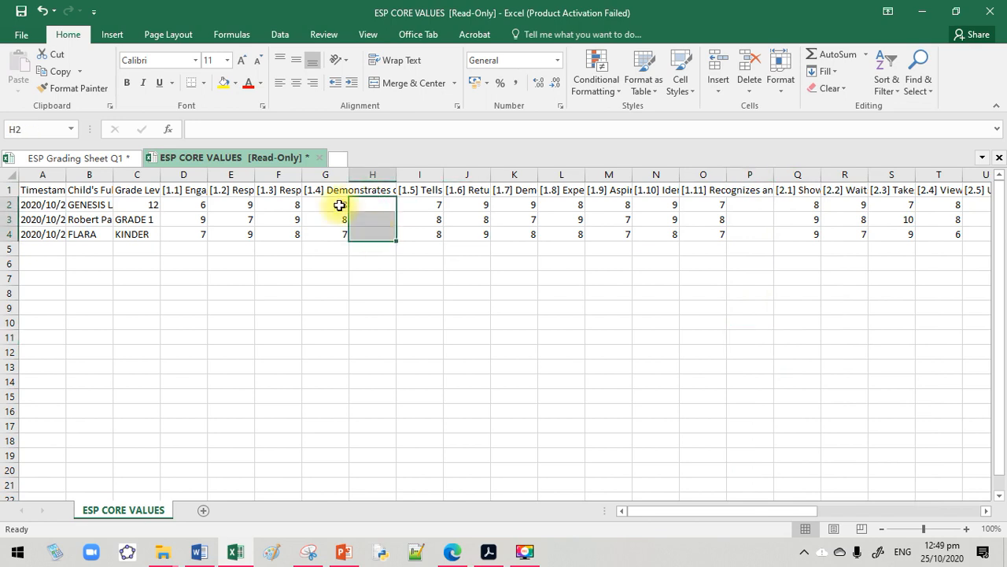
click(224, 82)
drag(749, 206, 765, 231)
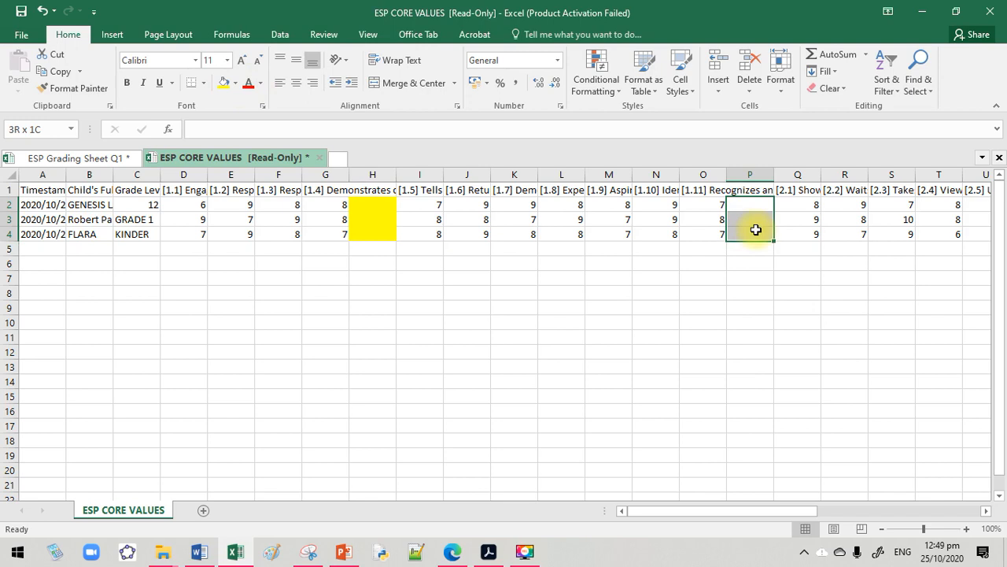
click(225, 82)
Switch to the Google form in Edge and examine which questions belong to Strand 1 of PART 2: MAKATAO
drag(646, 511, 739, 511)
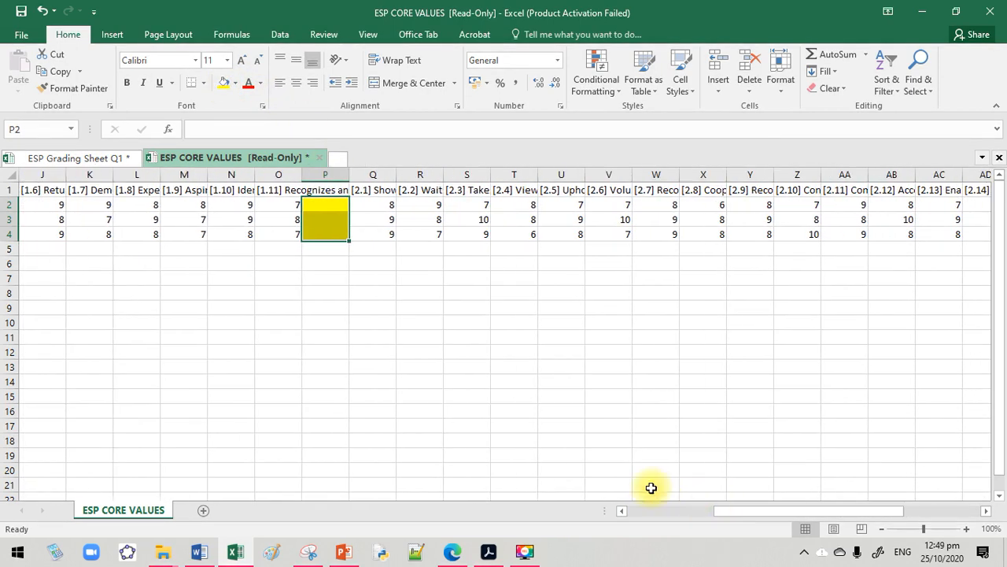
click(452, 551)
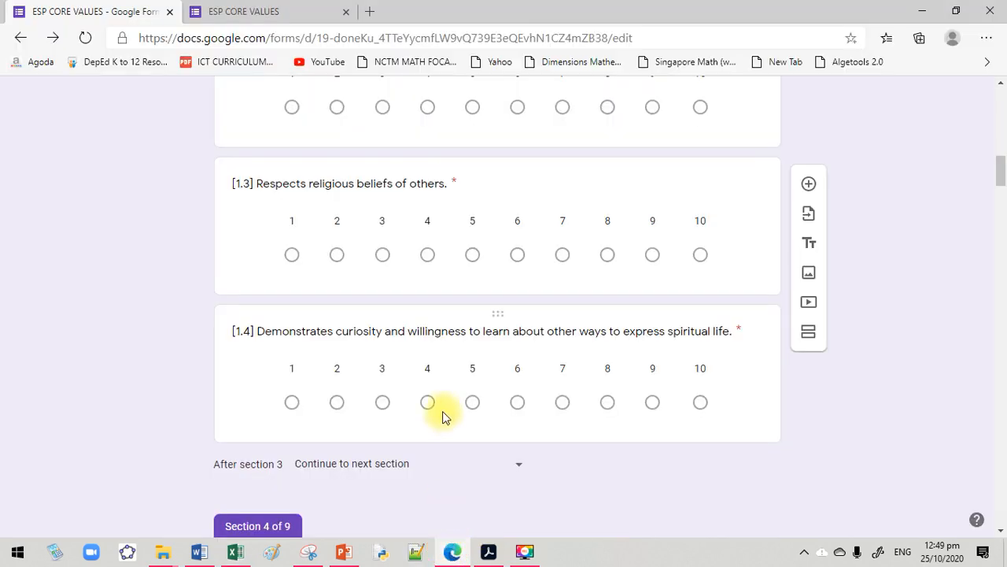
scroll(442, 412, down, 3)
scroll(428, 405, down, 2)
scroll(261, 266, up, 3)
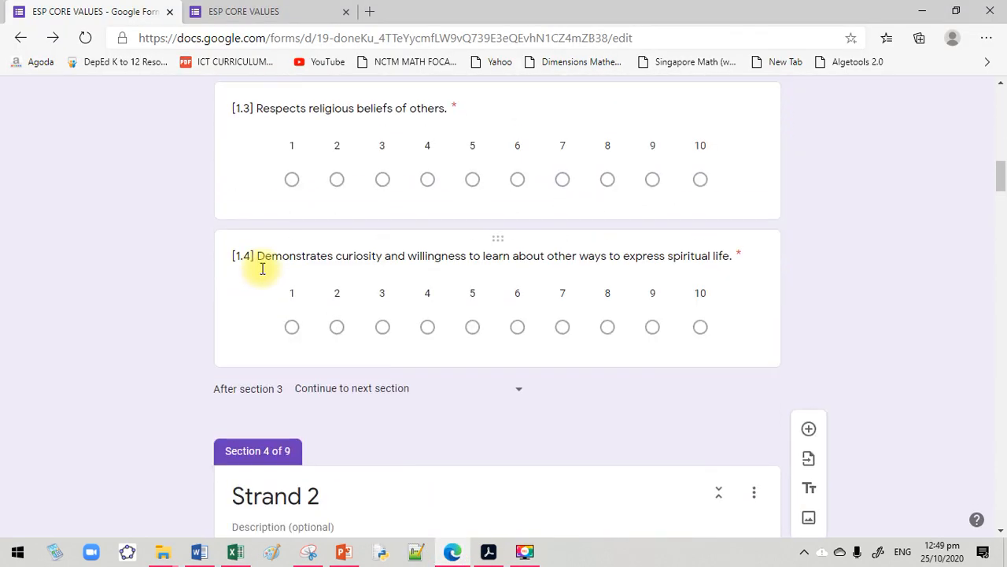
scroll(266, 279, down, 1)
scroll(272, 295, down, 15)
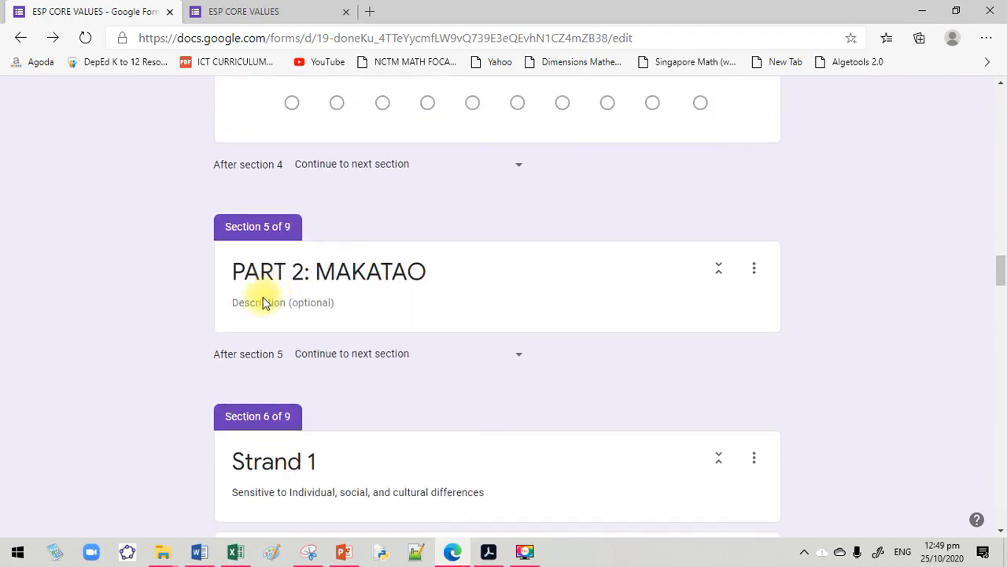
scroll(376, 277, down, 5)
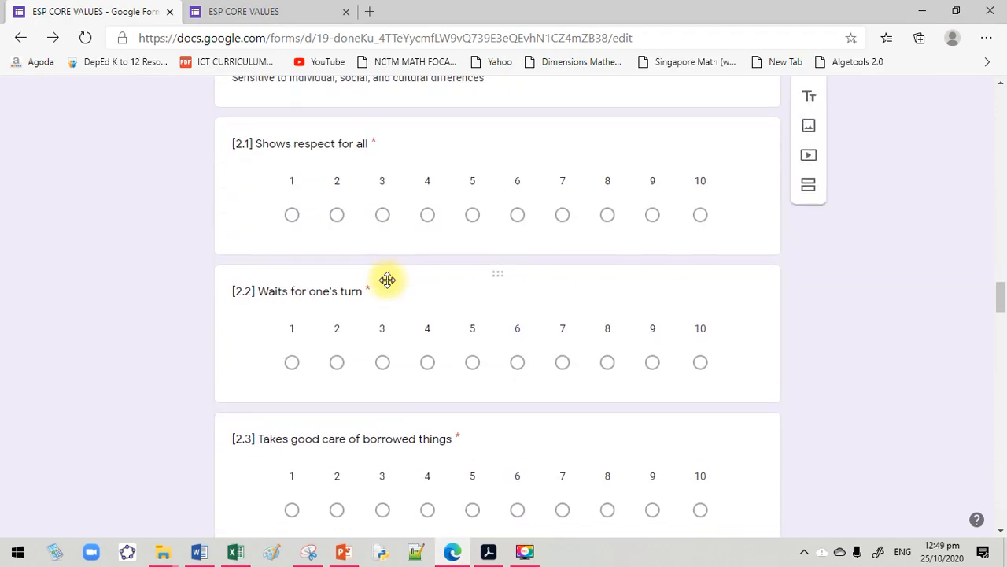
scroll(362, 265, down, 12)
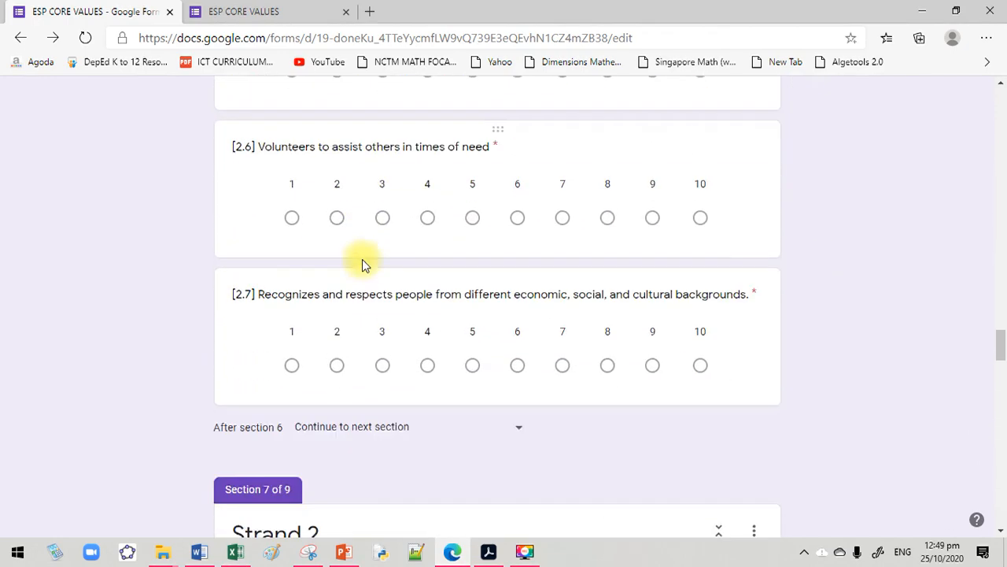
scroll(315, 218, up, 2)
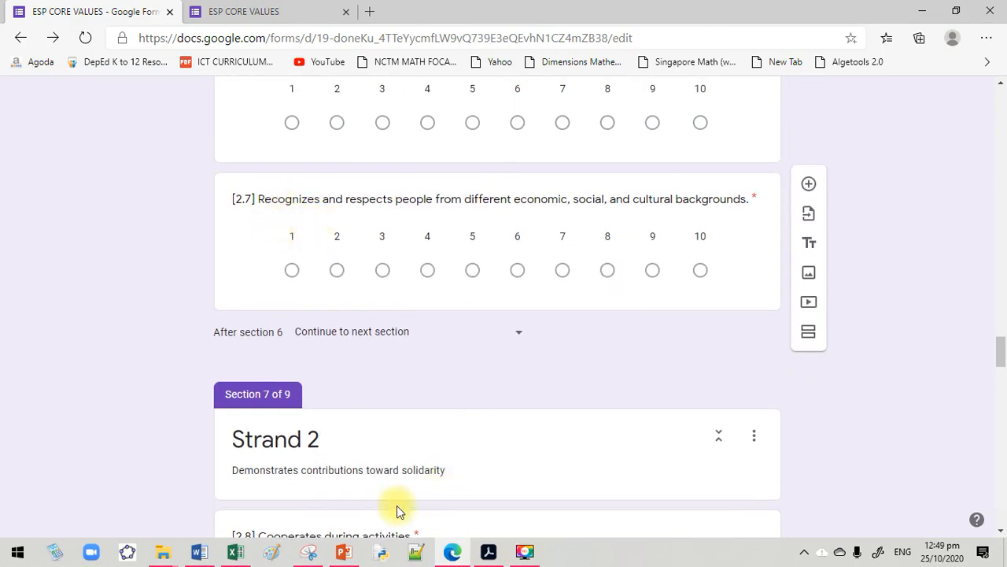
mouse_move(236, 549)
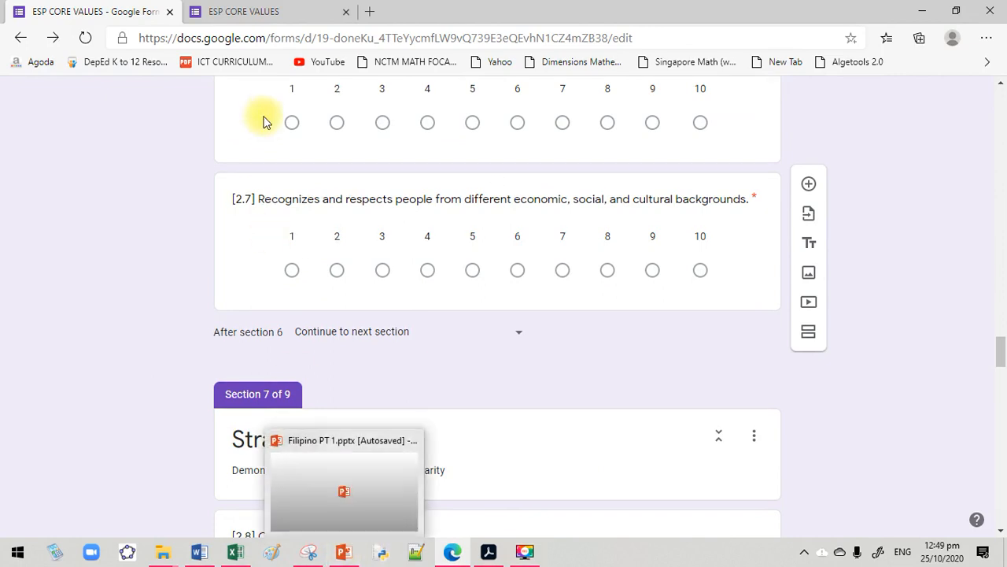
scroll(283, 196, up, 4)
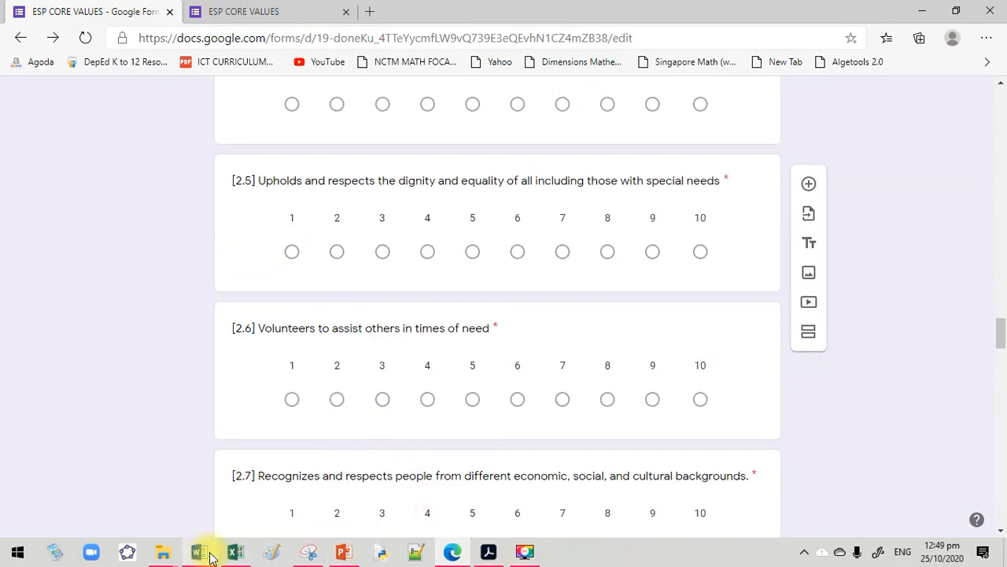
Switch back to the Excel responses, insert a blank column between questions 2.7 and 2.8, and fill its cells X2:X4 yellow
click(235, 551)
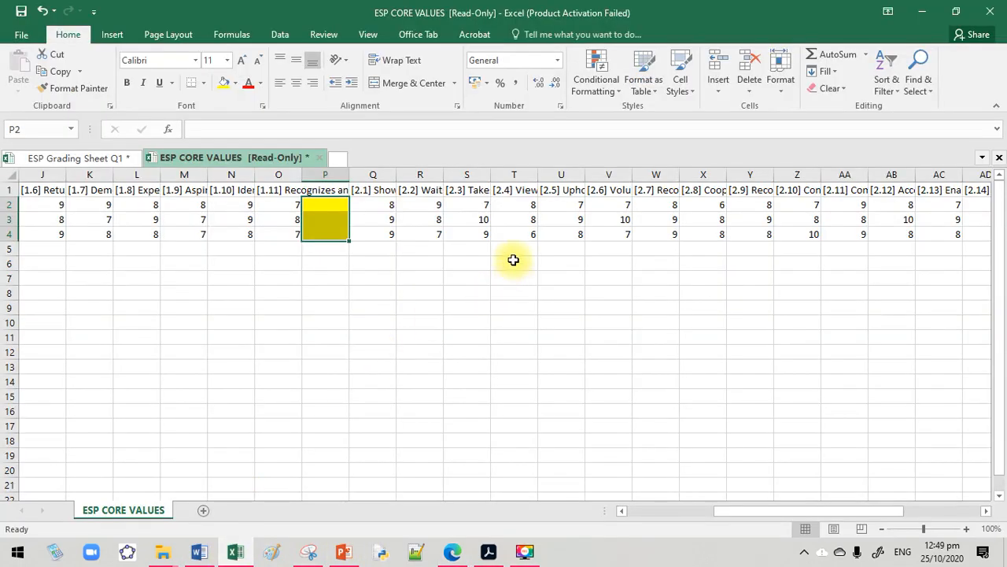
click(657, 190)
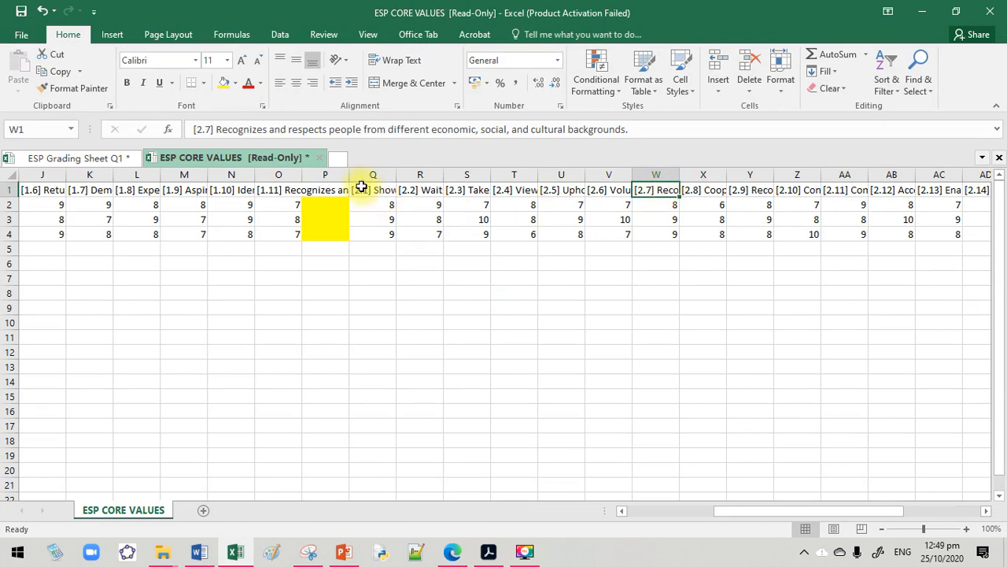
drag(361, 187, 360, 238)
drag(654, 190, 655, 235)
drag(688, 190, 695, 229)
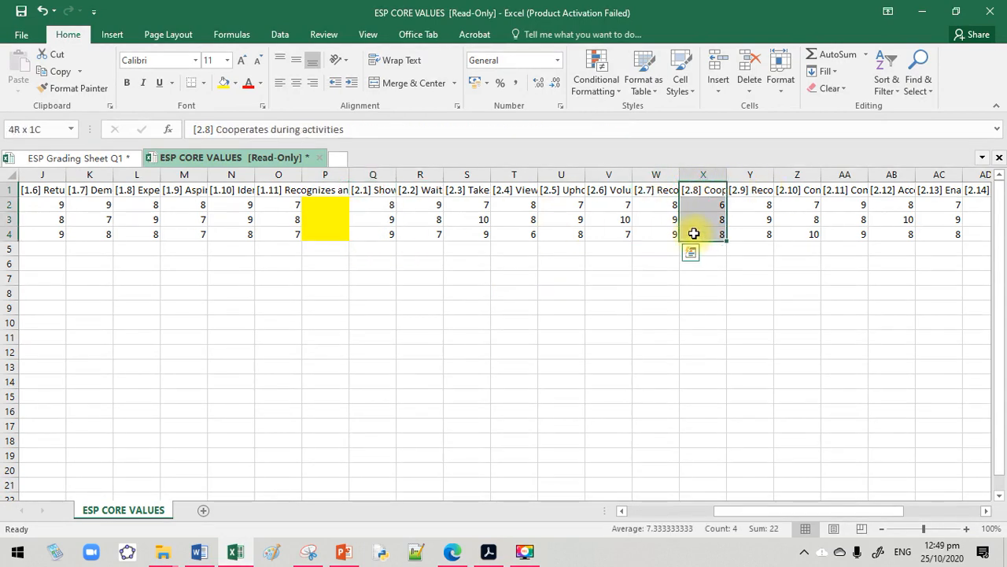
right_click(691, 175)
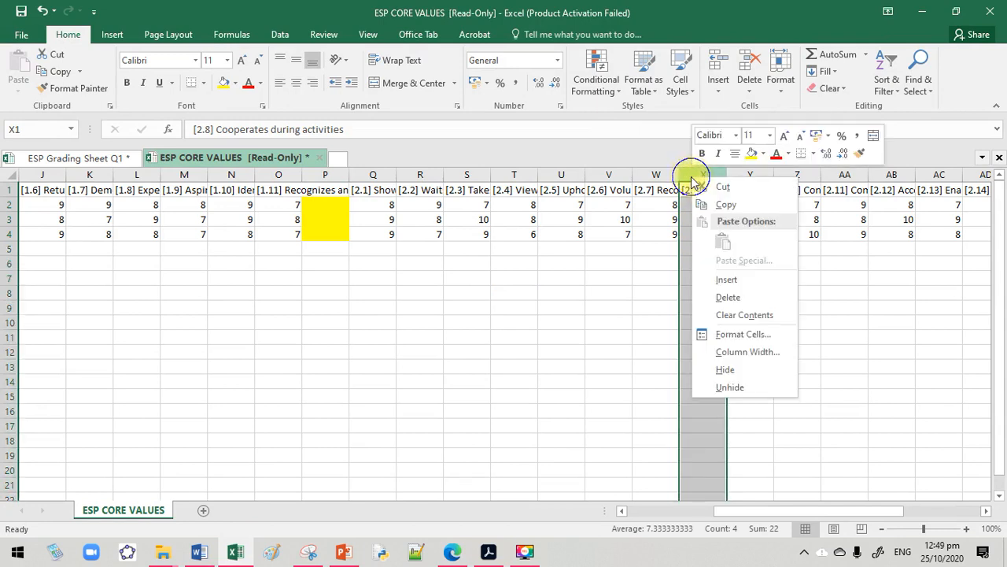
click(726, 280)
drag(704, 207, 709, 233)
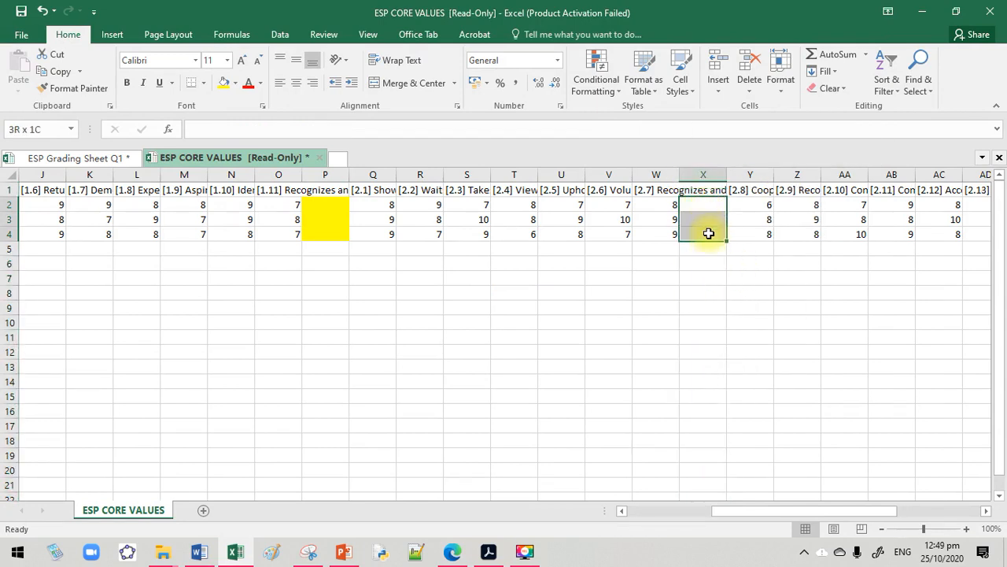
click(220, 85)
drag(717, 508, 786, 434)
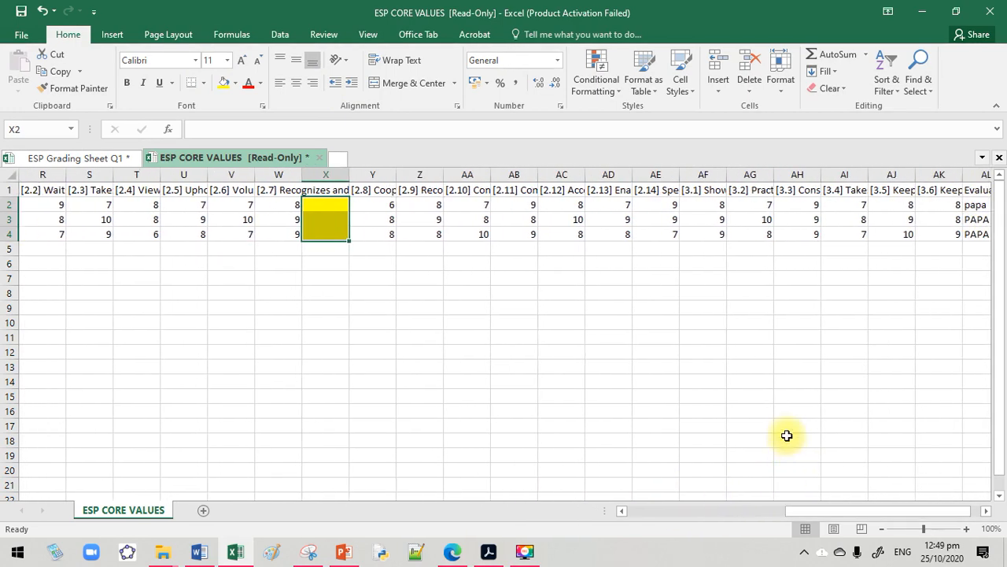
click(659, 190)
drag(688, 191, 697, 234)
right_click(696, 233)
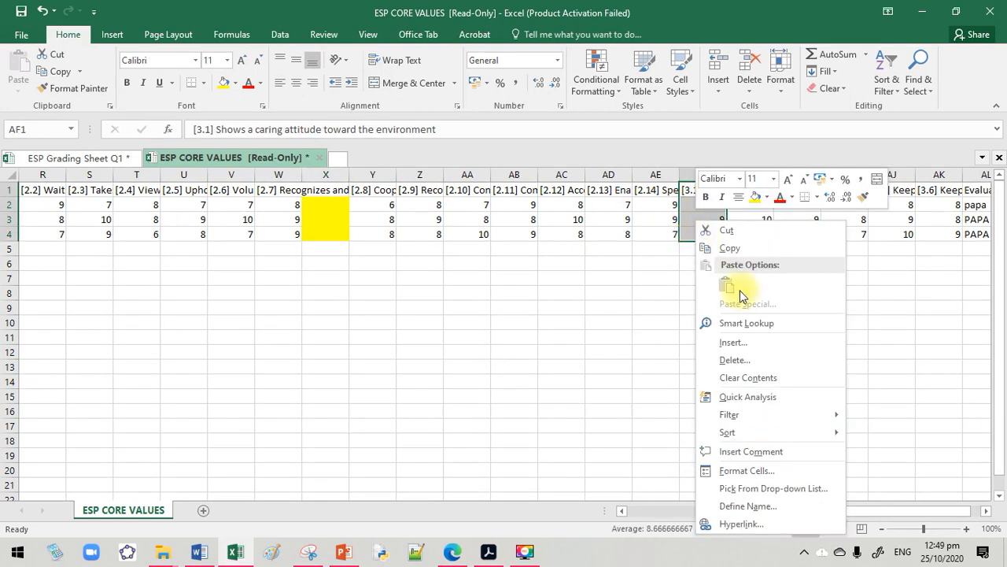
click(747, 343)
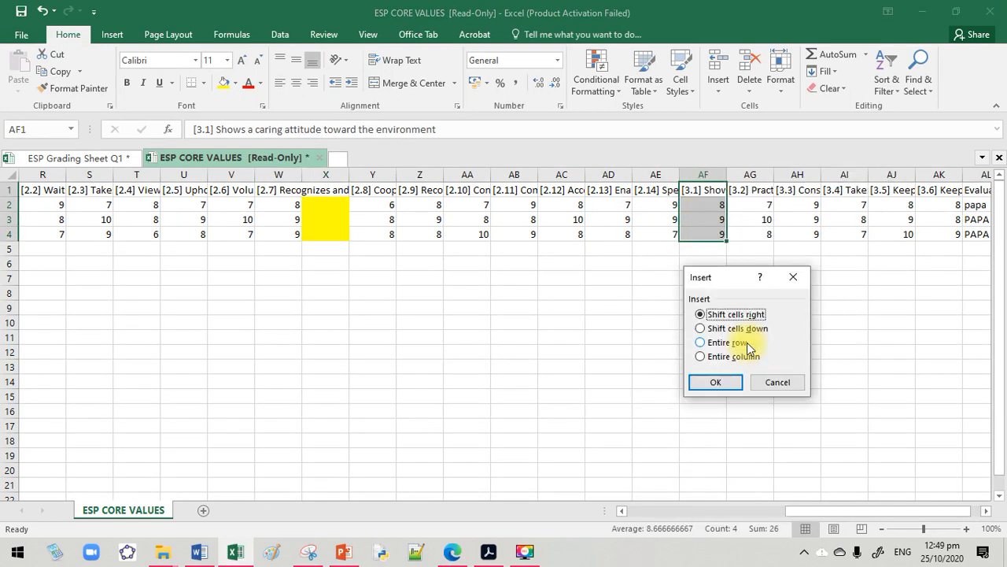
click(794, 276)
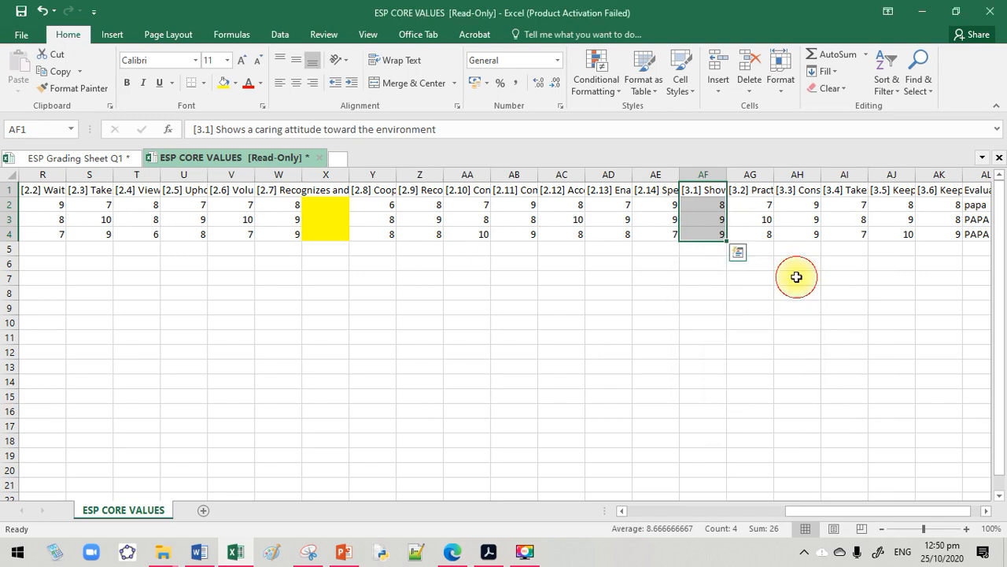
Insert an entire blank column between questions 2.14 and 3.1
click(702, 175)
right_click(702, 176)
click(733, 281)
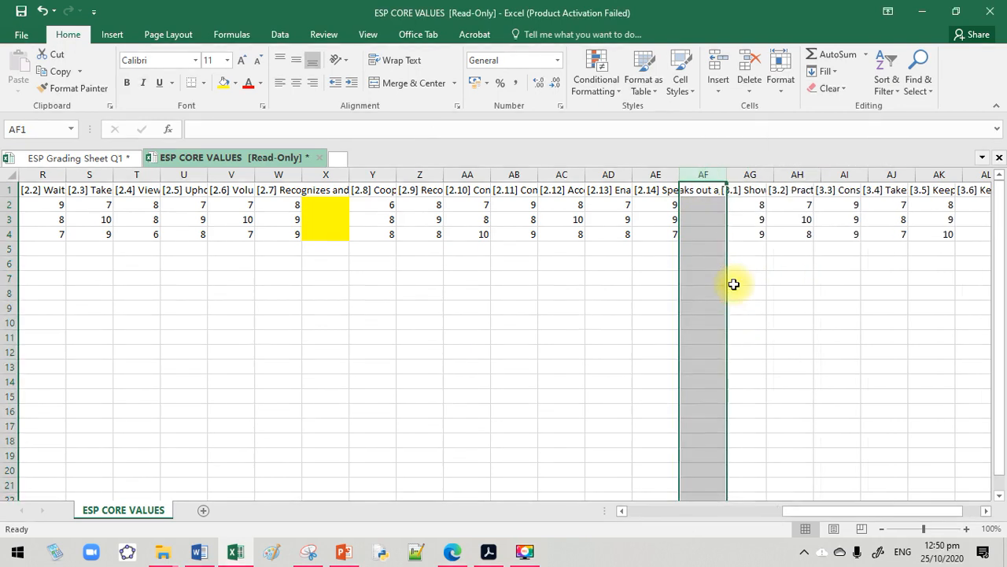
Fill the blank cells AF2:AF4 after question 2.14 with yellow
drag(695, 207, 690, 233)
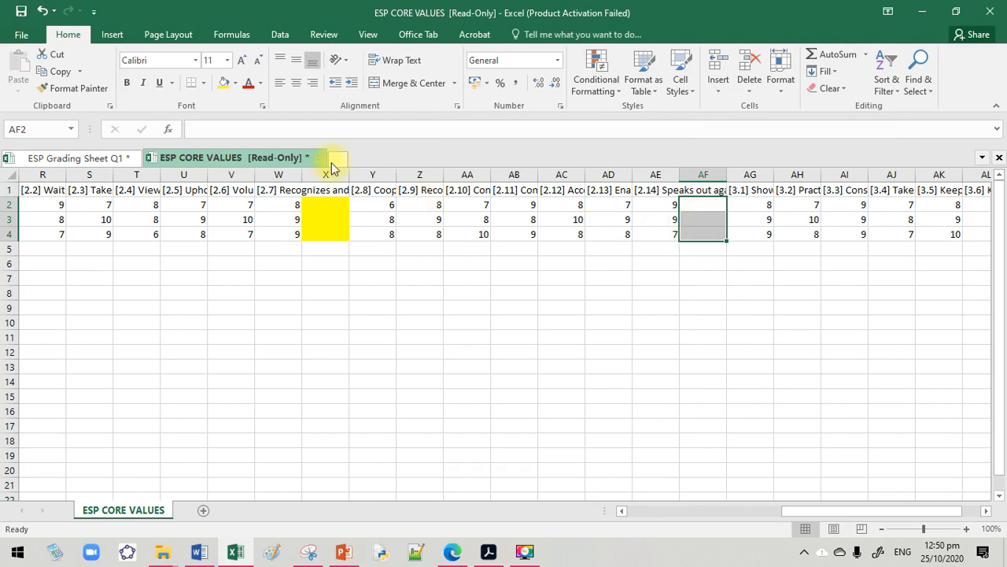
click(226, 83)
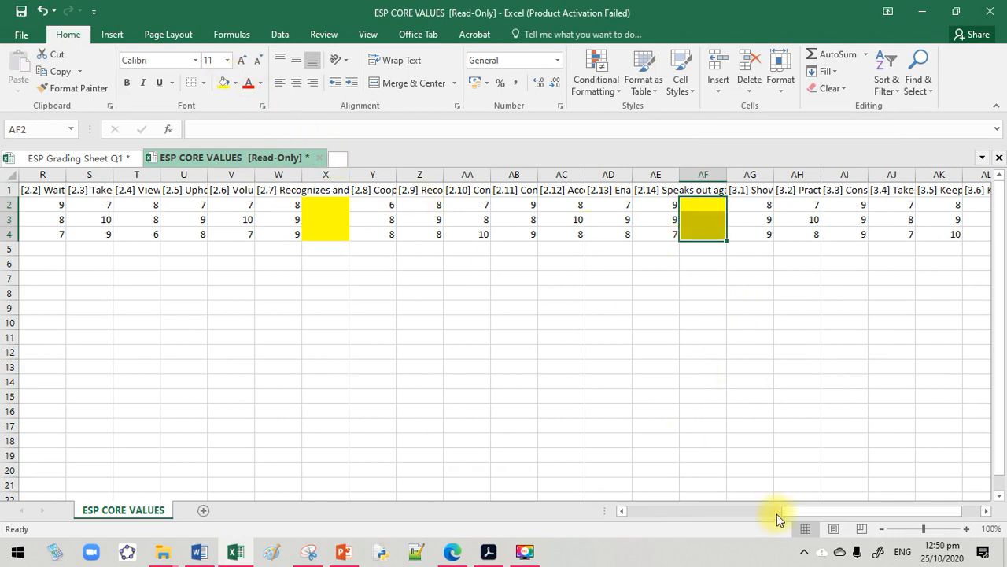
Insert a blank column between question 3.6 and Evaluator's Name, and fill its cells AM2:AM4 yellow
drag(796, 512, 855, 517)
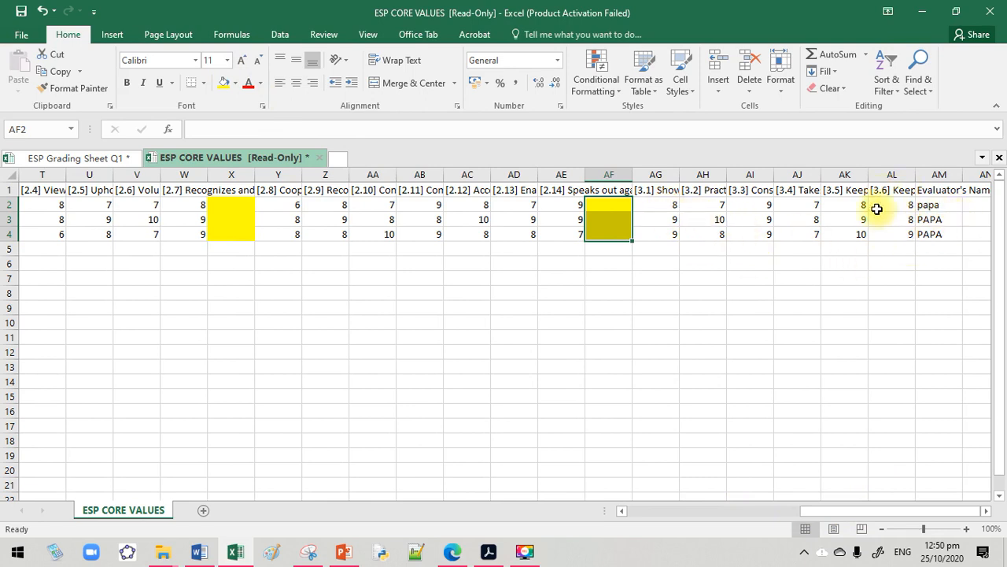
click(660, 229)
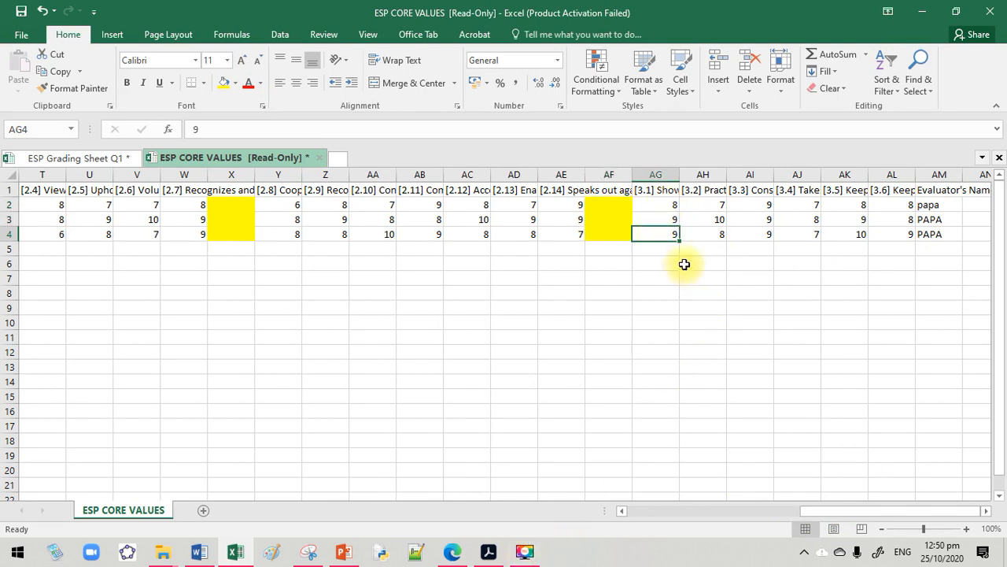
drag(656, 206, 886, 237)
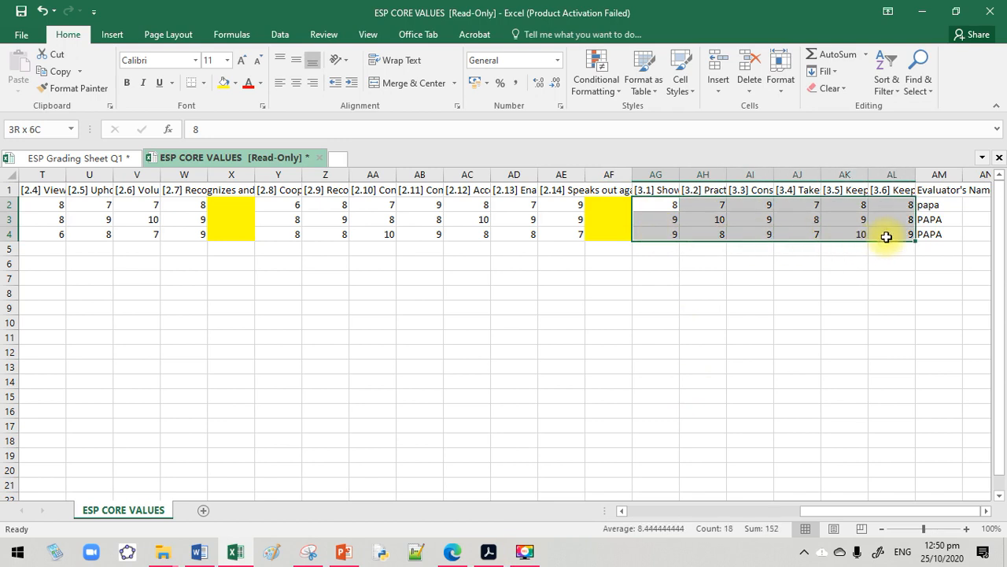
click(935, 171)
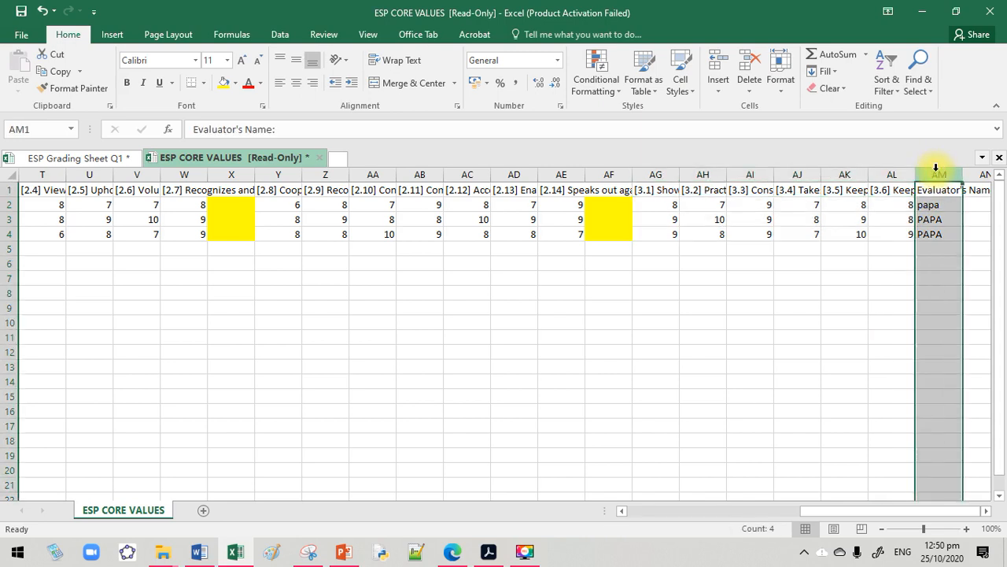
right_click(936, 170)
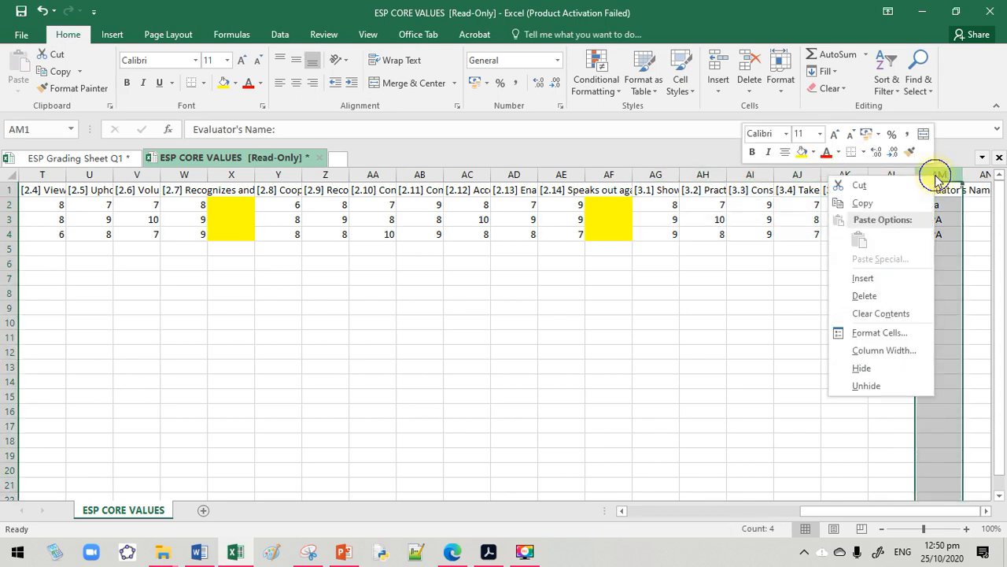
click(899, 275)
drag(942, 204, 942, 244)
click(222, 85)
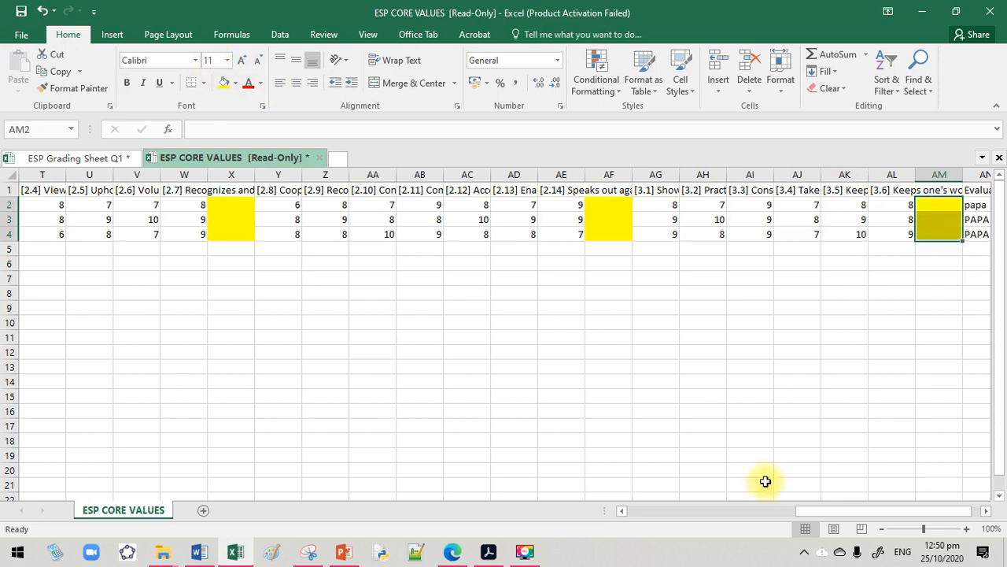
Enter the average of questions 1.1 to 1.4 (D2:G2) in H2 and copy the formula down to H4
drag(799, 513, 607, 518)
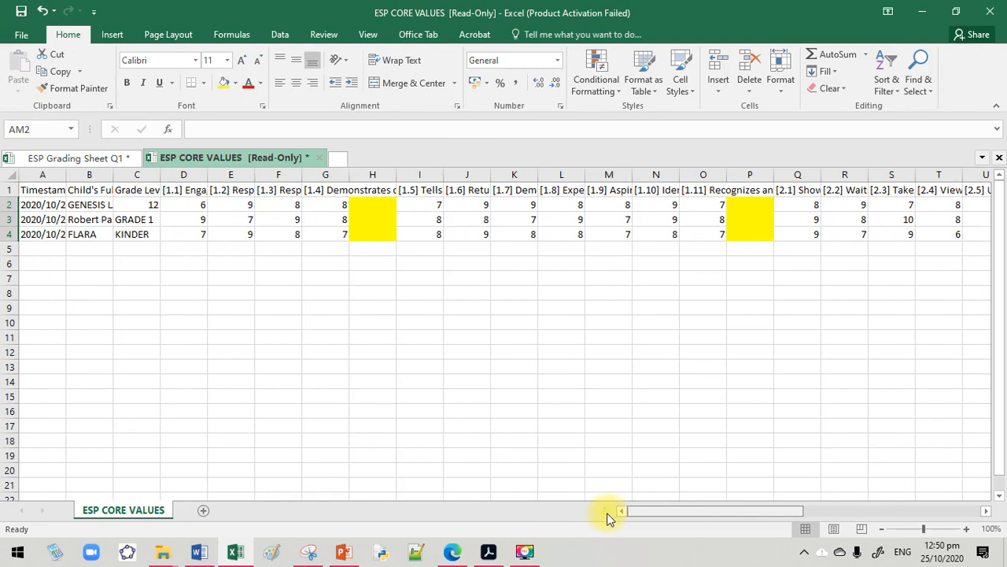
click(360, 321)
click(367, 197)
drag(362, 246, 365, 229)
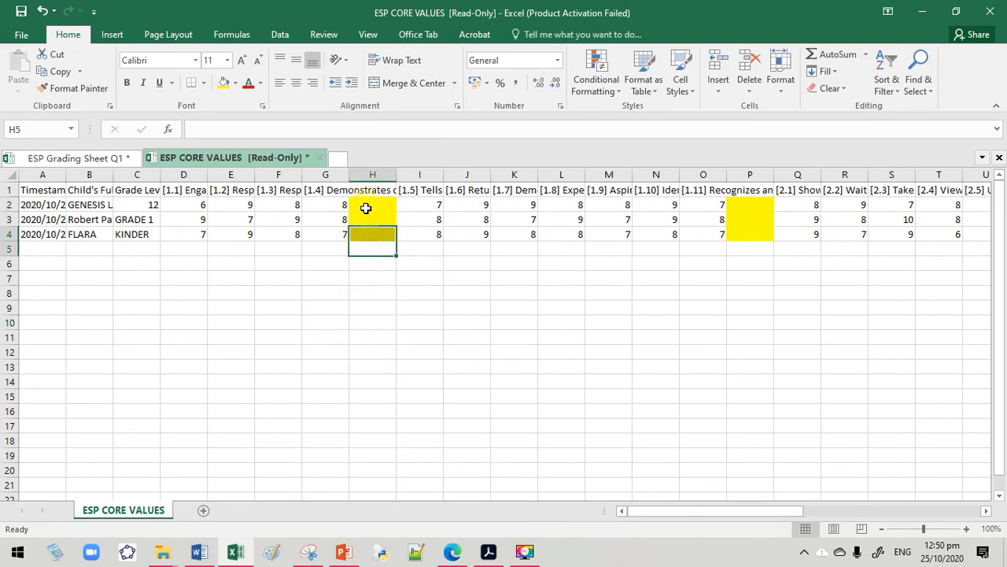
click(366, 208)
drag(173, 203, 344, 203)
click(364, 203)
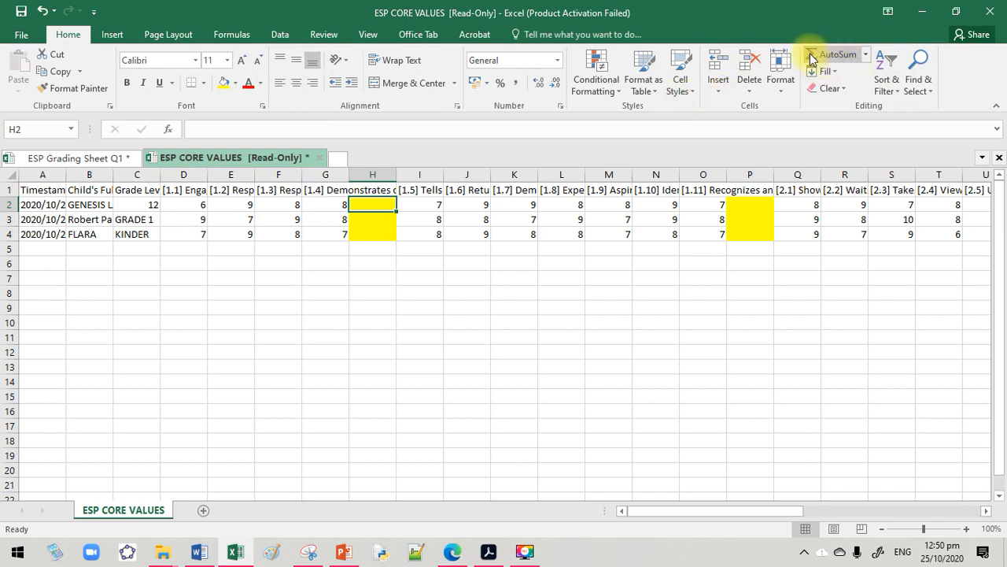
click(865, 55)
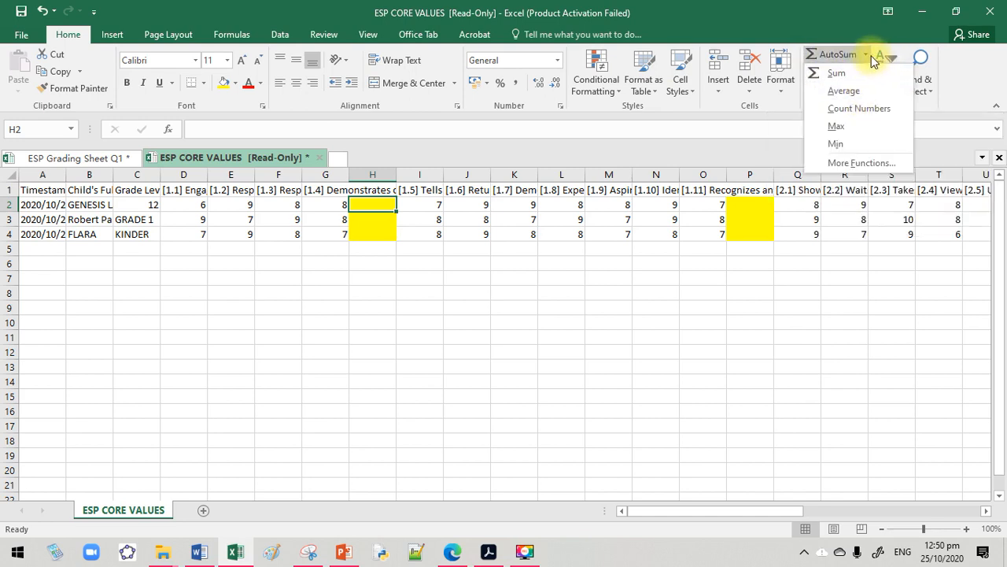
click(867, 55)
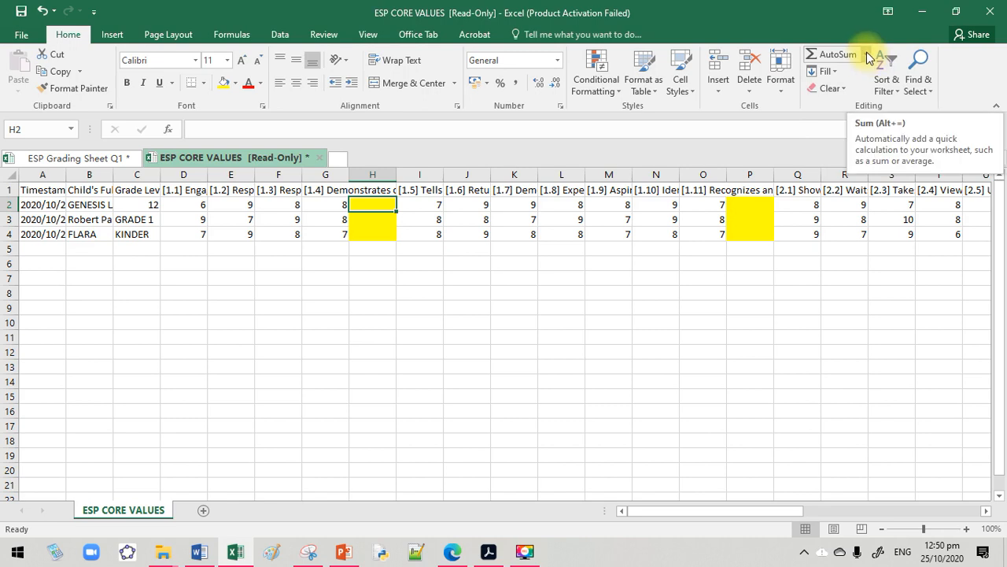
click(868, 57)
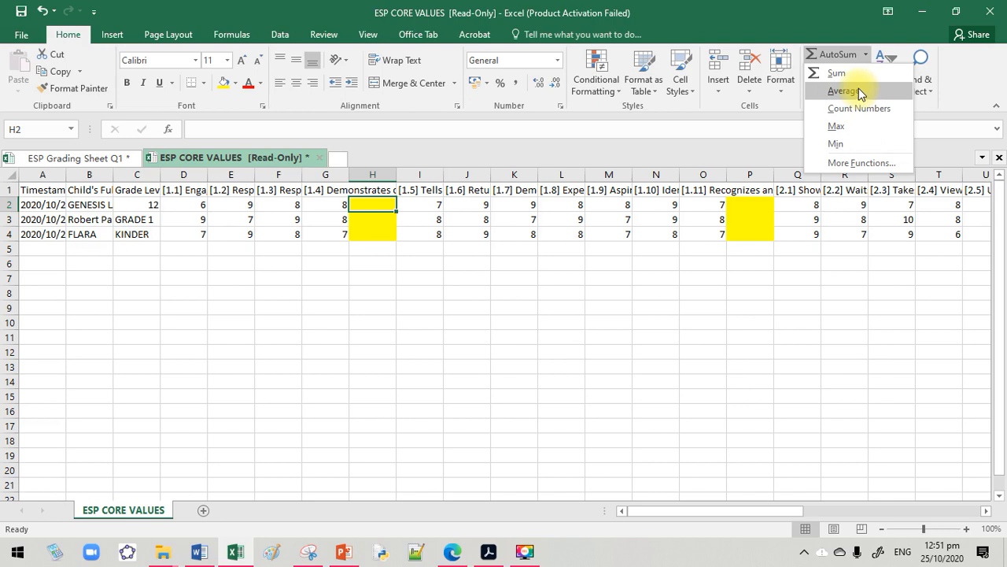
click(858, 90)
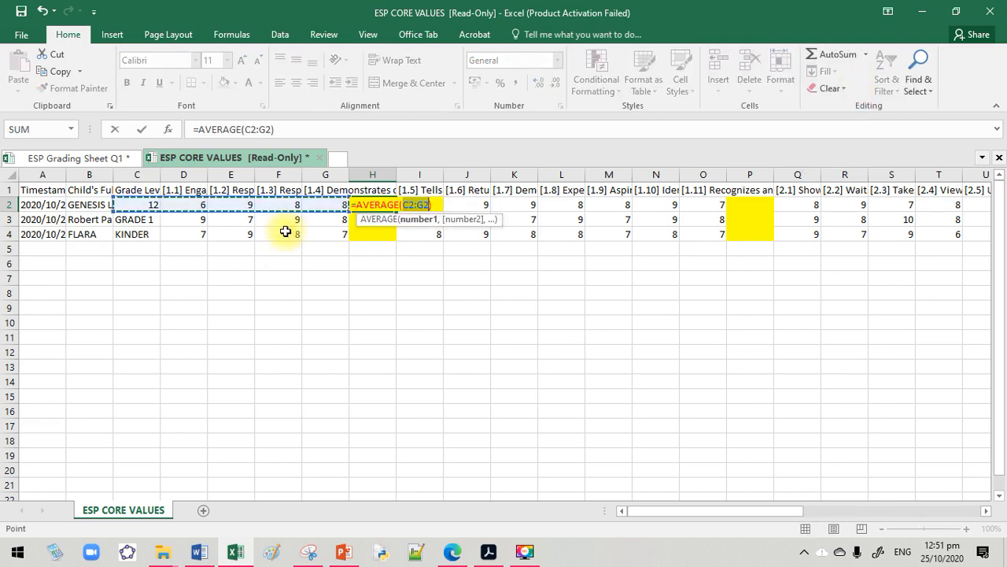
drag(111, 203, 326, 207)
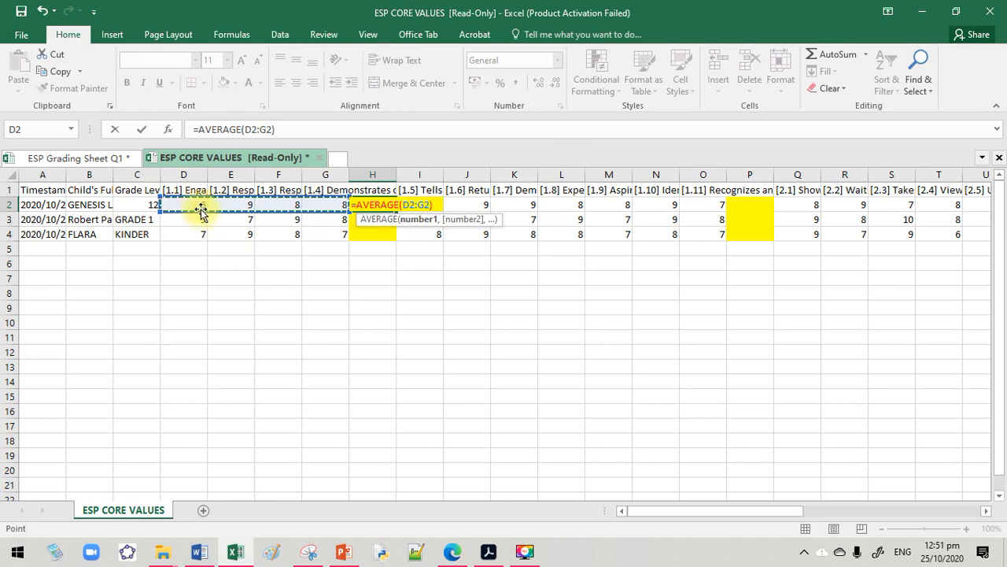
drag(180, 203, 321, 205)
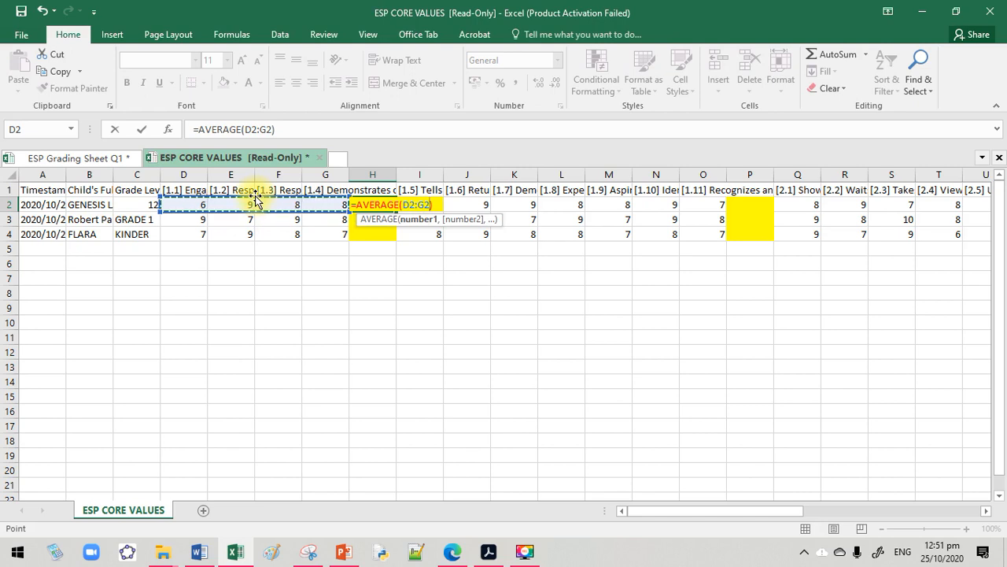
key(Return)
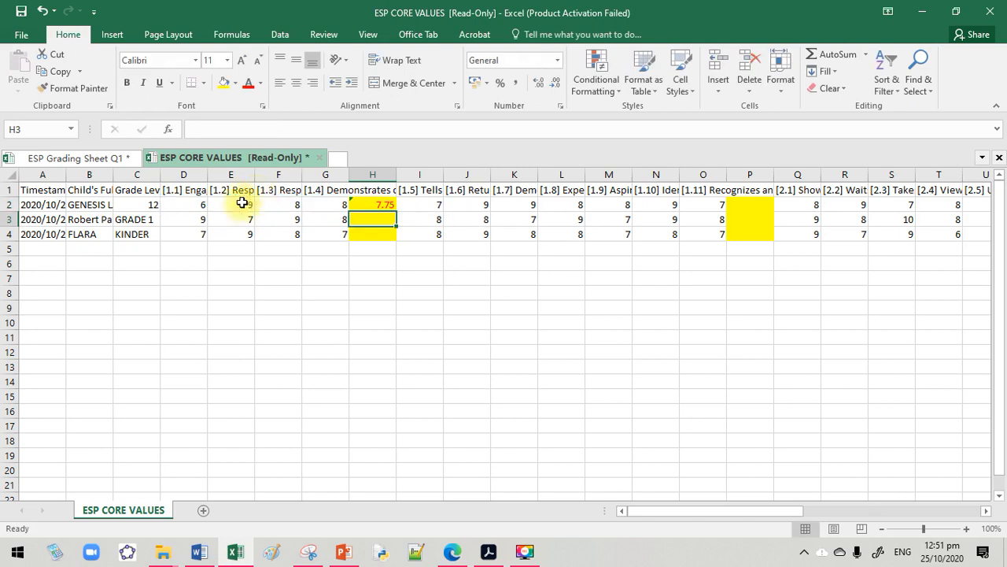
click(386, 207)
drag(395, 210, 394, 247)
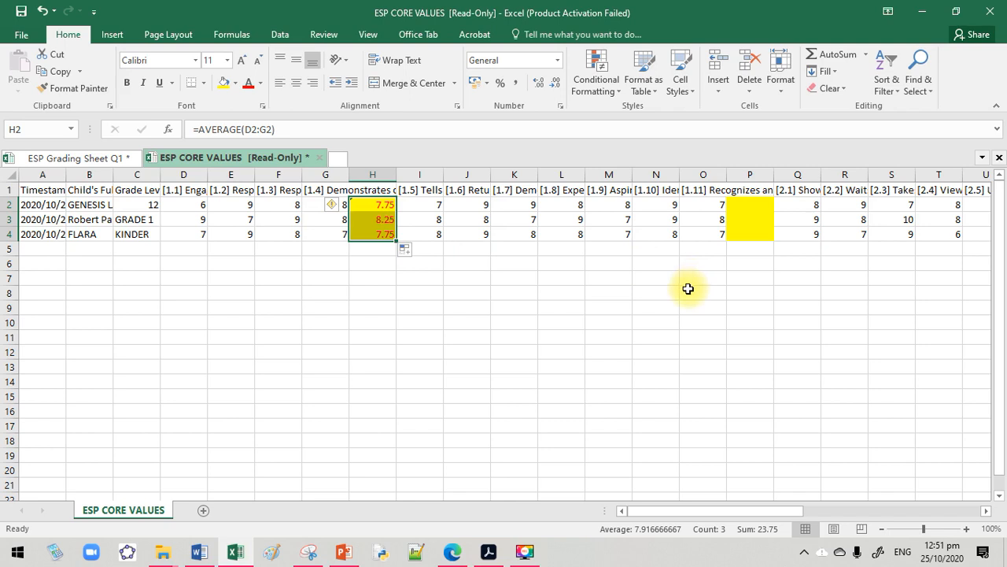
Enter the average of questions 1.5 to 1.11 (I2:O2) in P2 and copy the formula down to P4
click(765, 204)
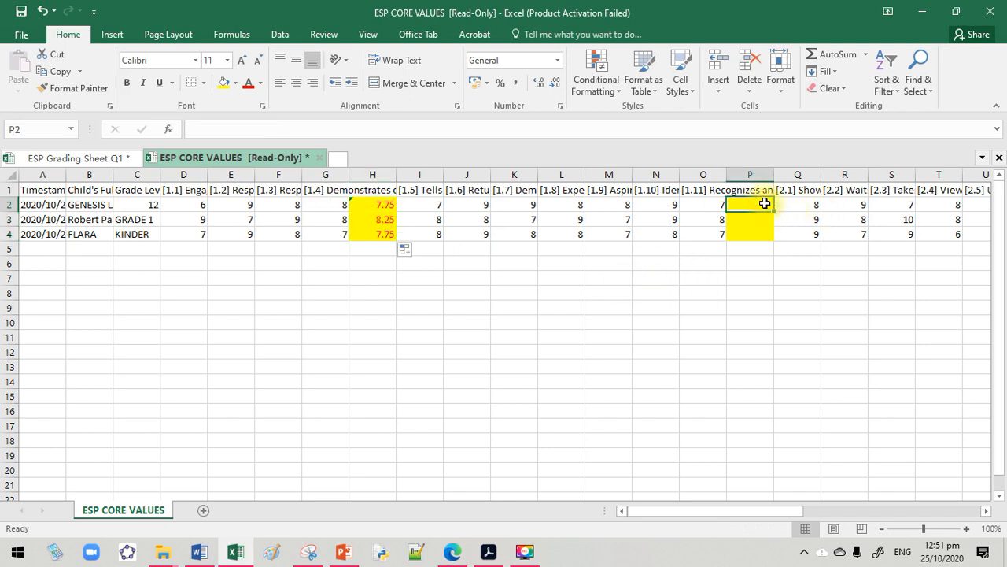
click(865, 54)
click(848, 89)
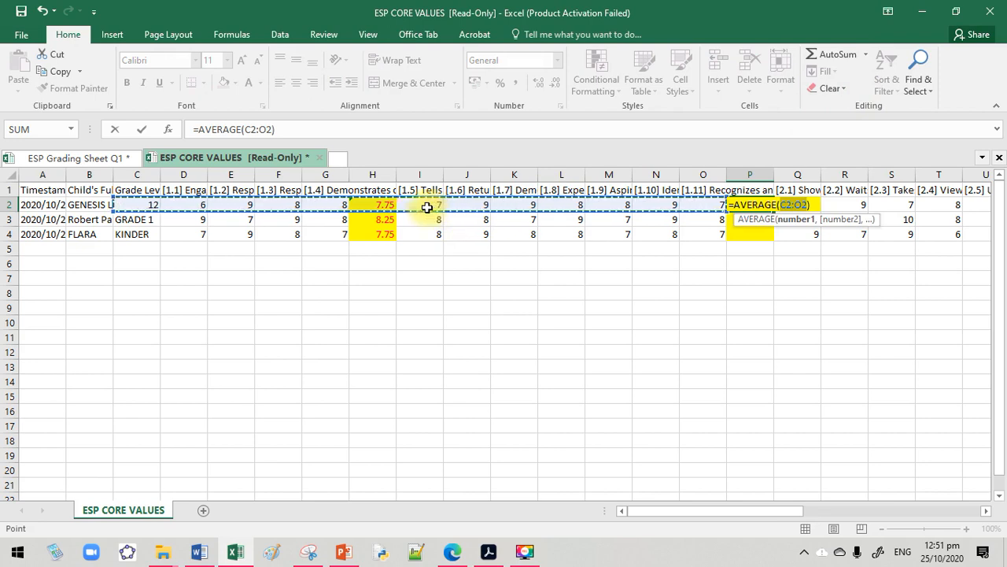
drag(426, 207, 691, 204)
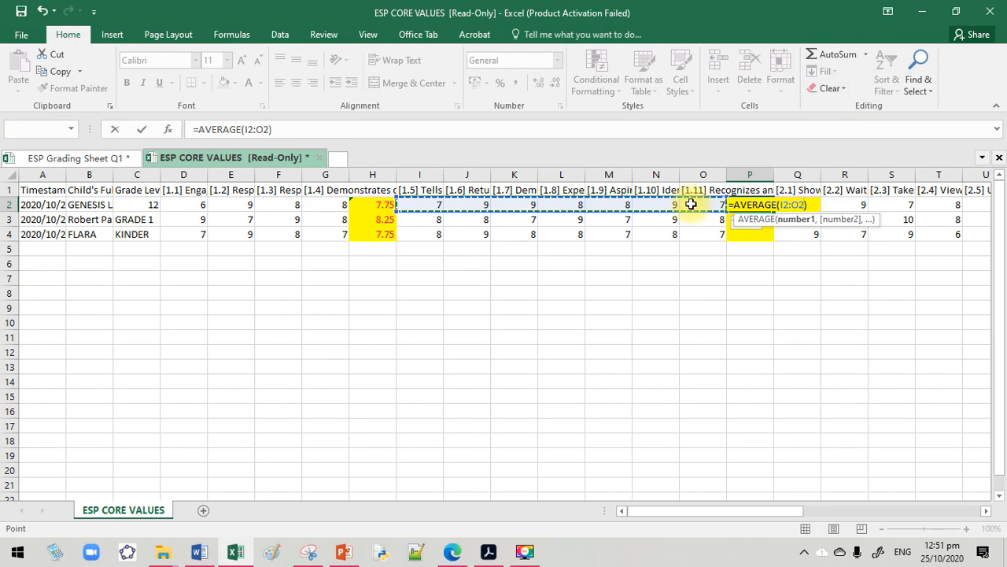
key(Return)
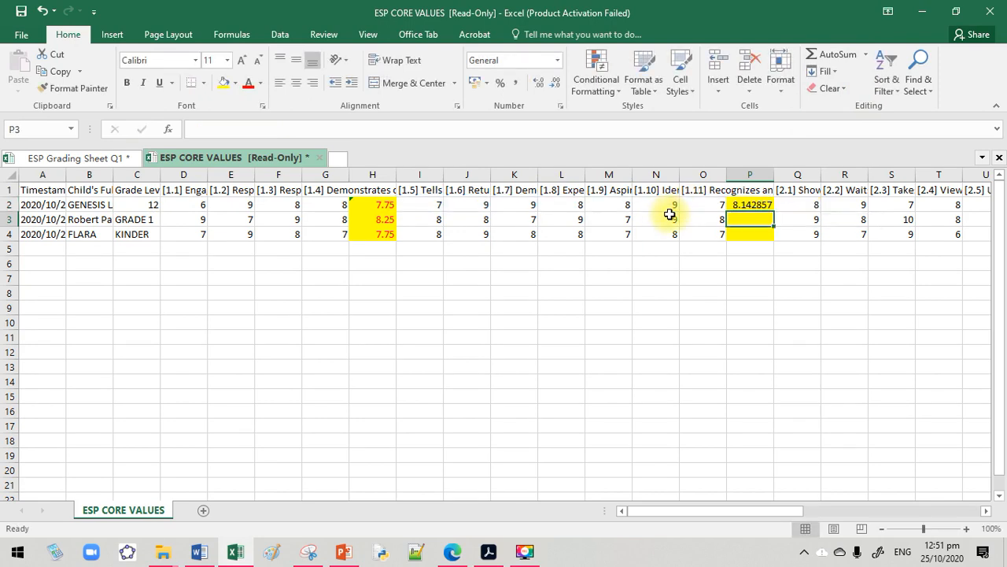
click(763, 207)
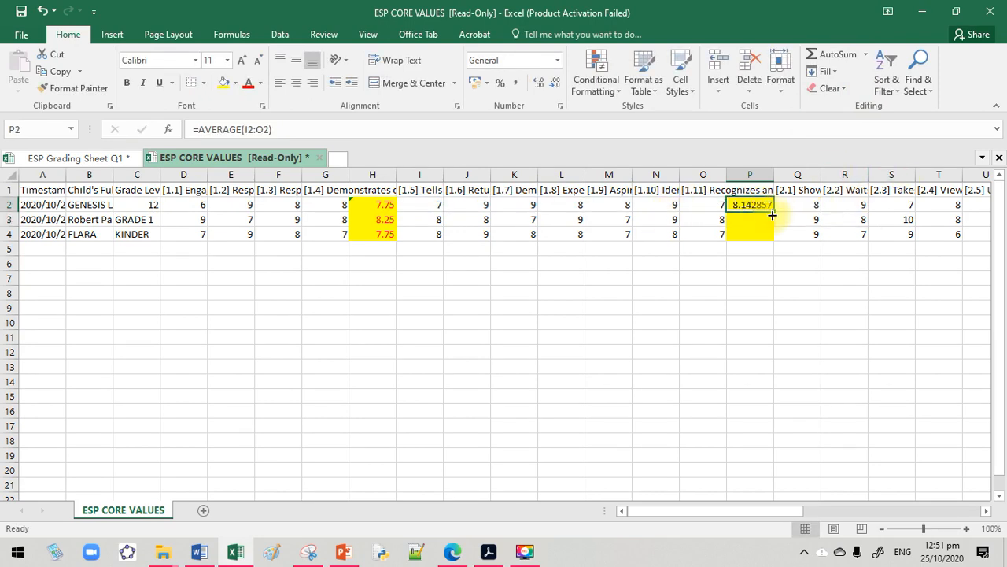
drag(775, 212, 772, 240)
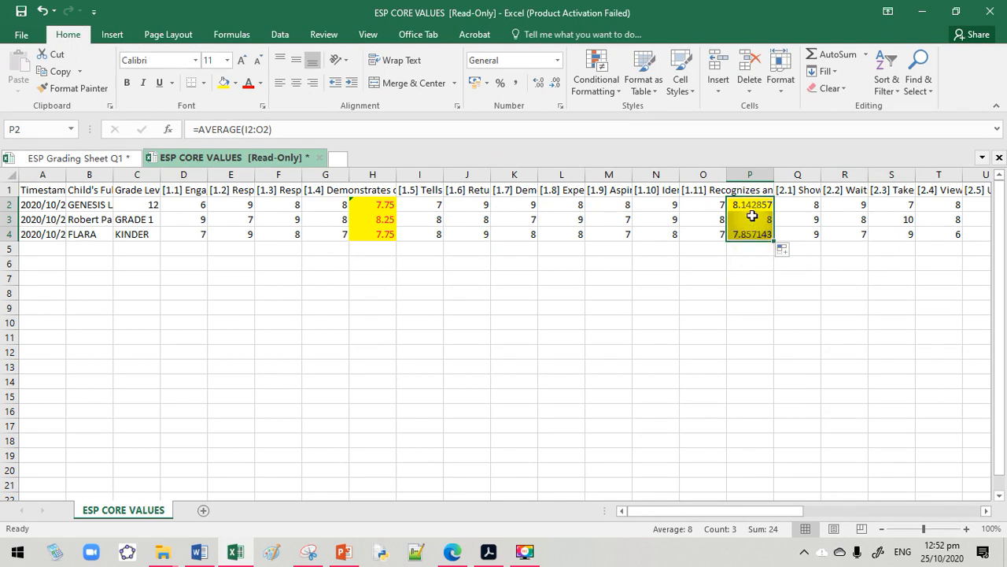
Format the averages in P2:P4 to two decimal places and center them in their cells
click(541, 89)
click(554, 85)
click(554, 86)
click(554, 86)
click(554, 86)
click(554, 86)
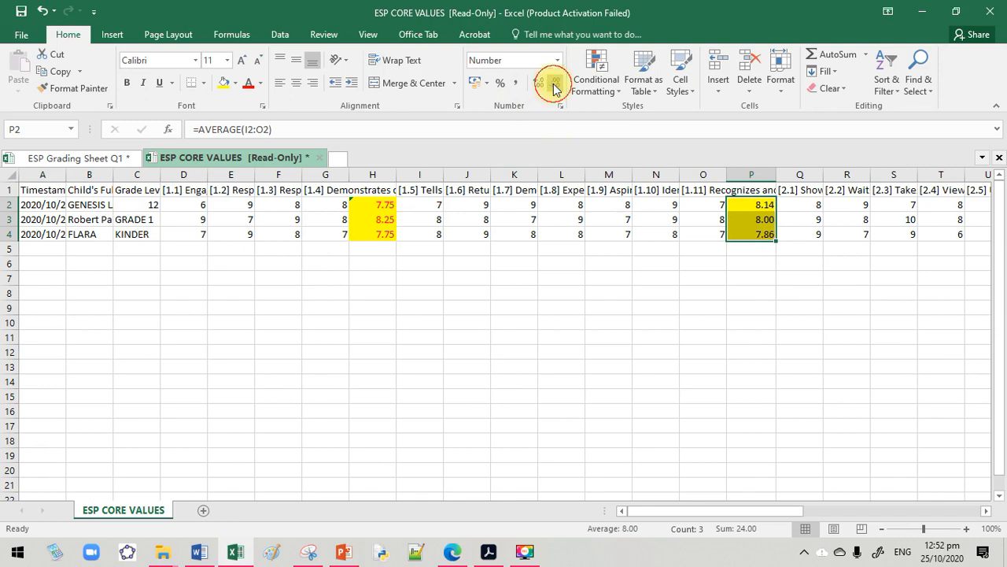
click(541, 89)
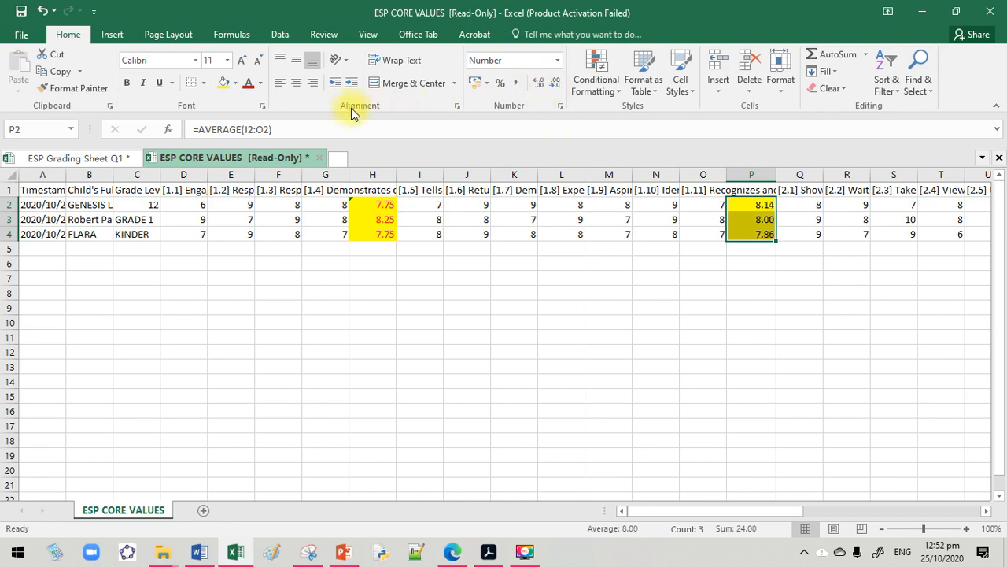
click(299, 86)
Enter the average of questions 2.1 to 2.7 (Q2:W2) in X2 and copy the formula down to X4
drag(671, 515, 761, 510)
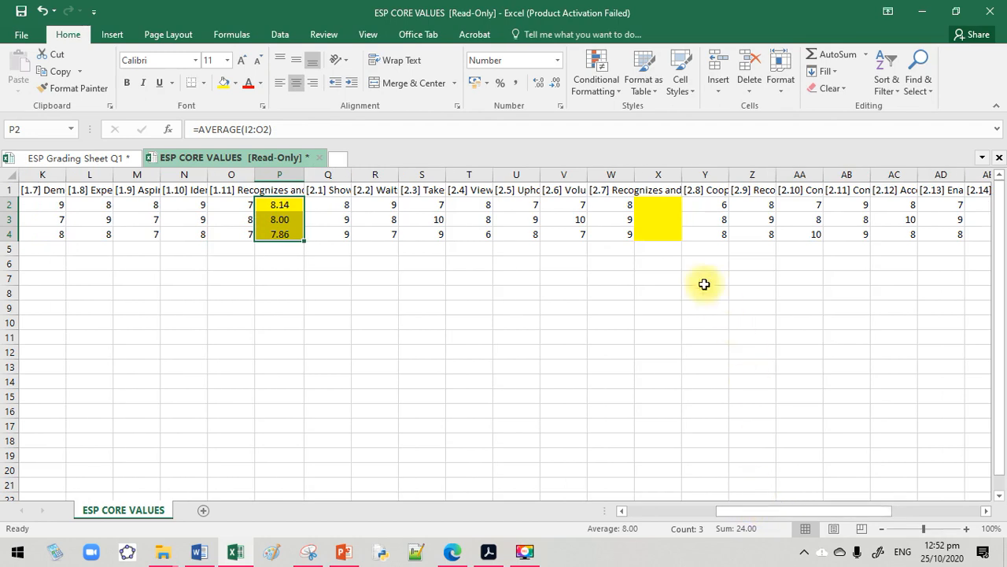
click(660, 210)
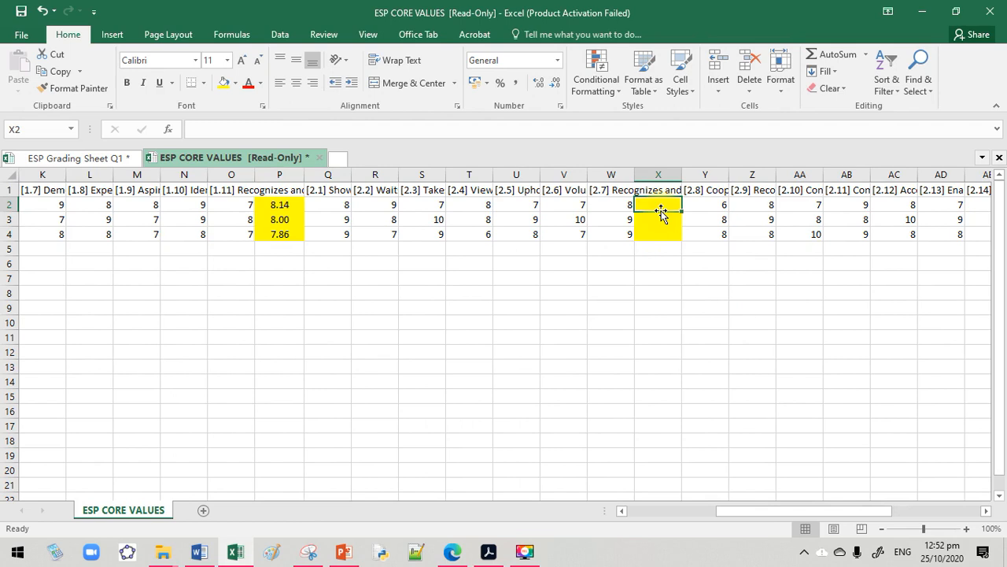
click(866, 55)
click(863, 91)
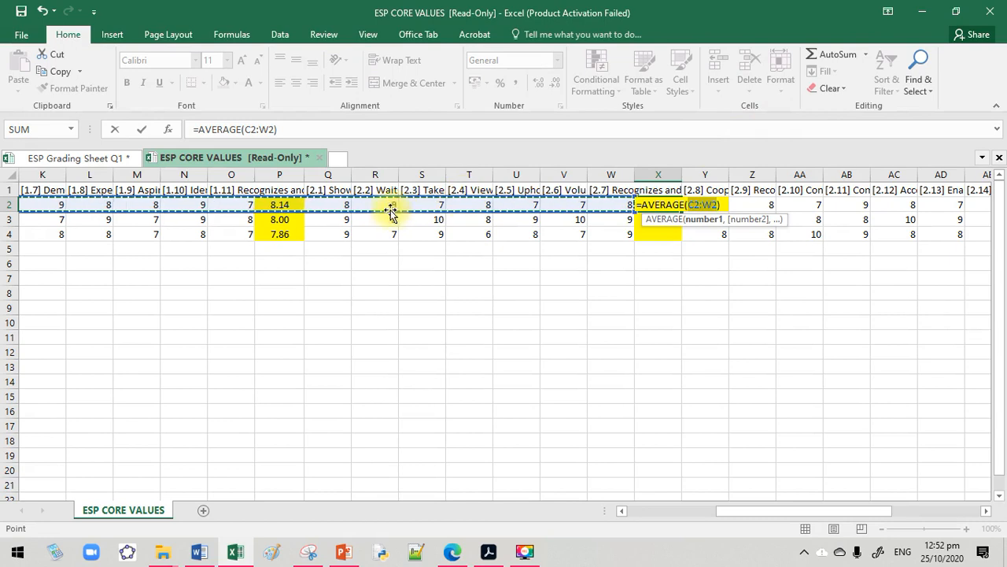
drag(338, 206, 612, 206)
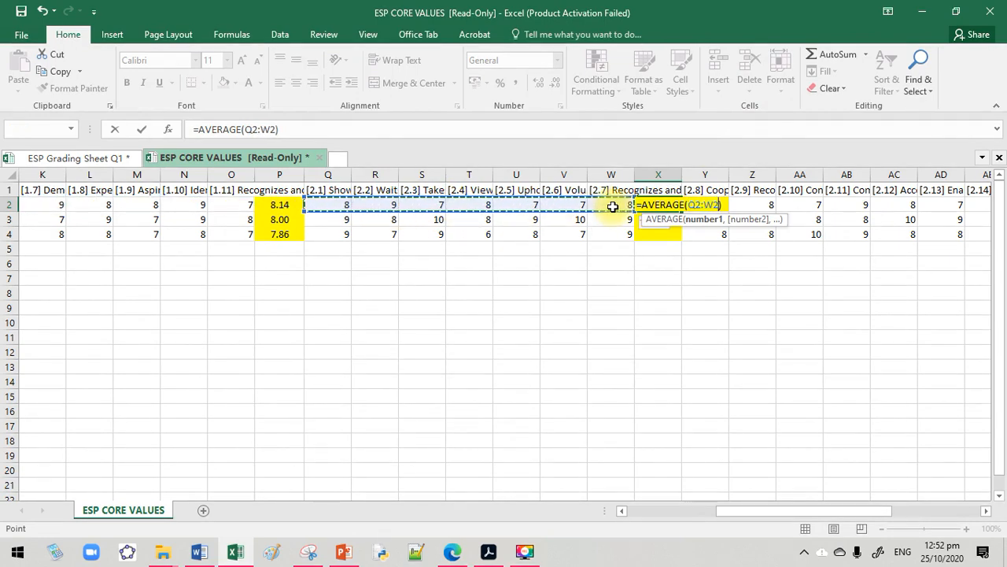
key(Return)
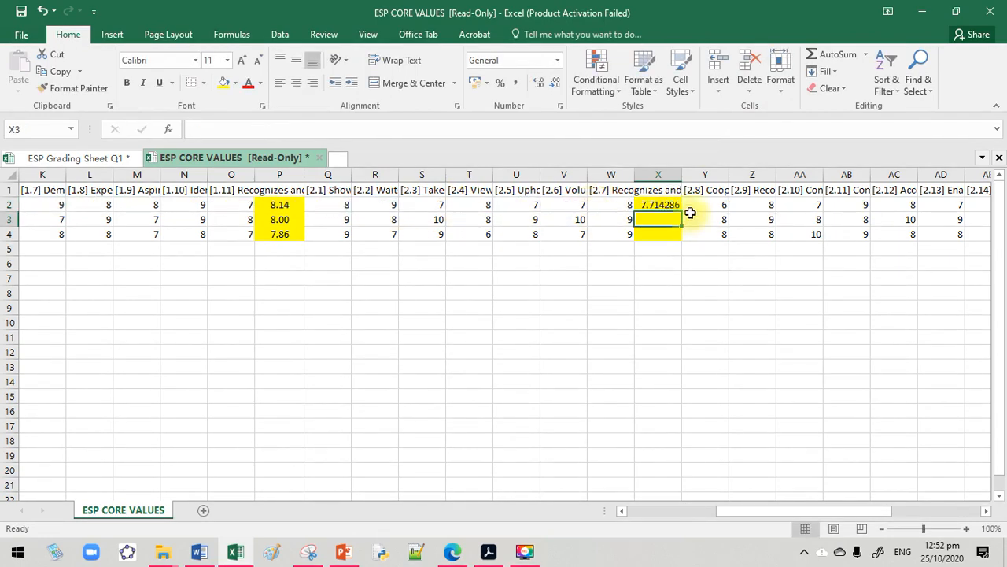
click(659, 204)
drag(682, 211, 683, 238)
Enter the average of questions 2.8 to 2.14 (Y2:AE2) in AF2
drag(767, 512, 814, 499)
click(753, 206)
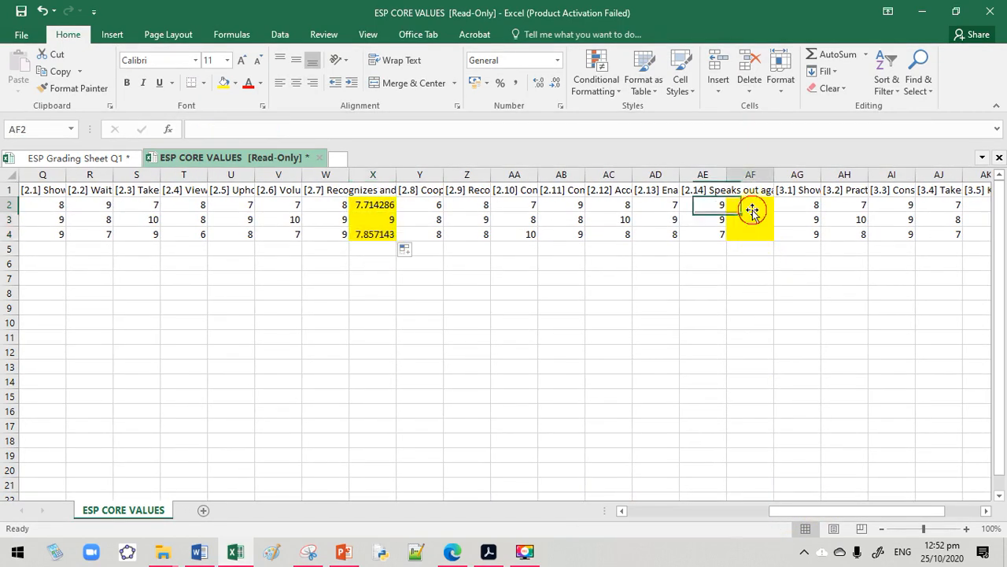
click(869, 55)
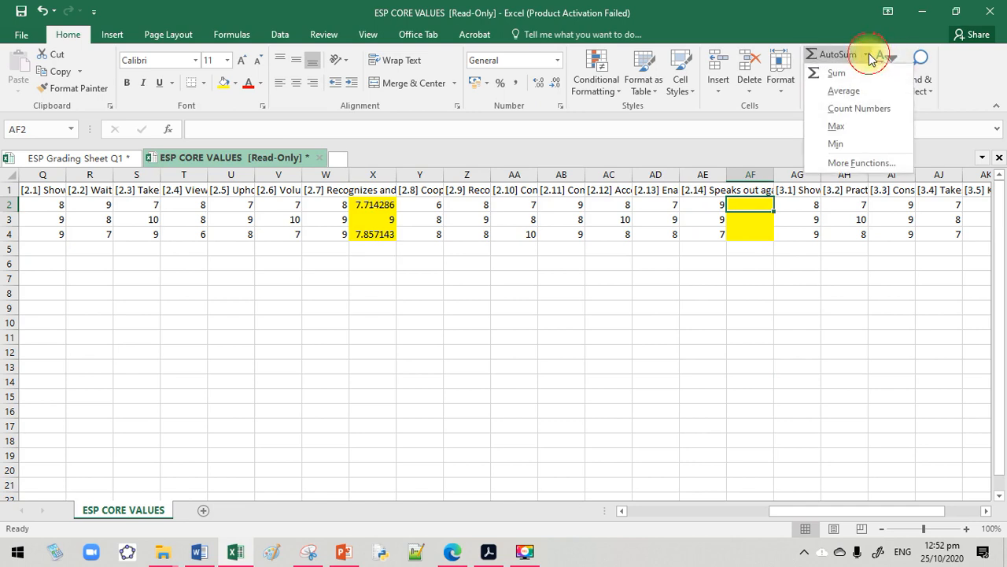
click(843, 90)
drag(426, 205, 686, 205)
key(Return)
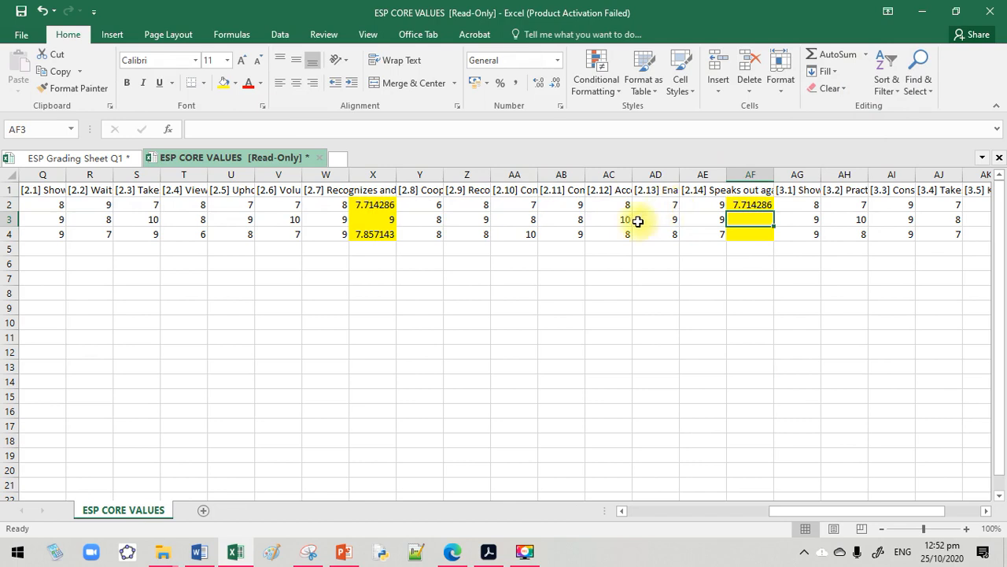
Copy the average formula in AF2 down to AF4
click(746, 206)
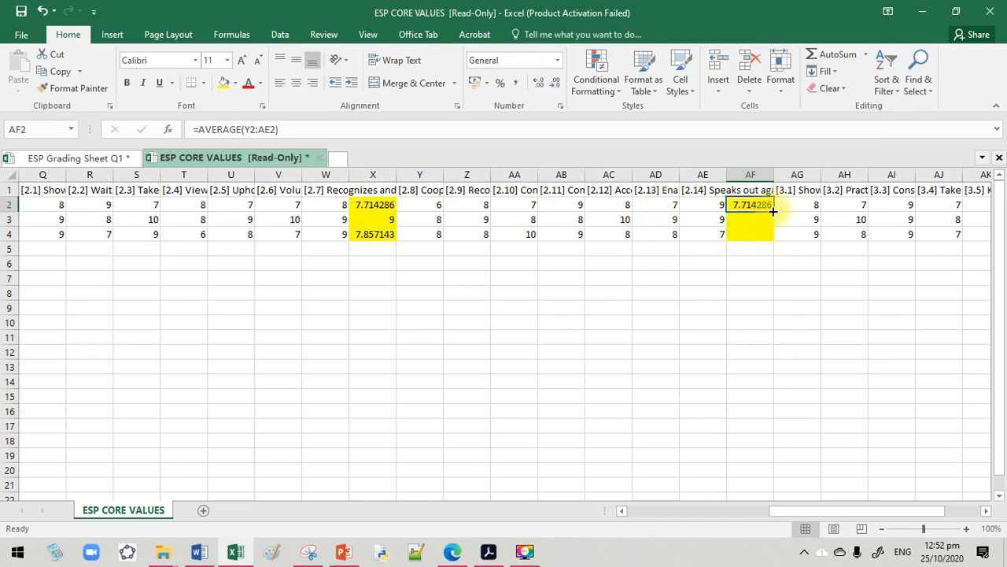
double_click(773, 211)
Enter the average of questions 3.1 to 3.6 (AG2:AL2) in AM2 and copy the formula down to AM4
drag(814, 510, 859, 509)
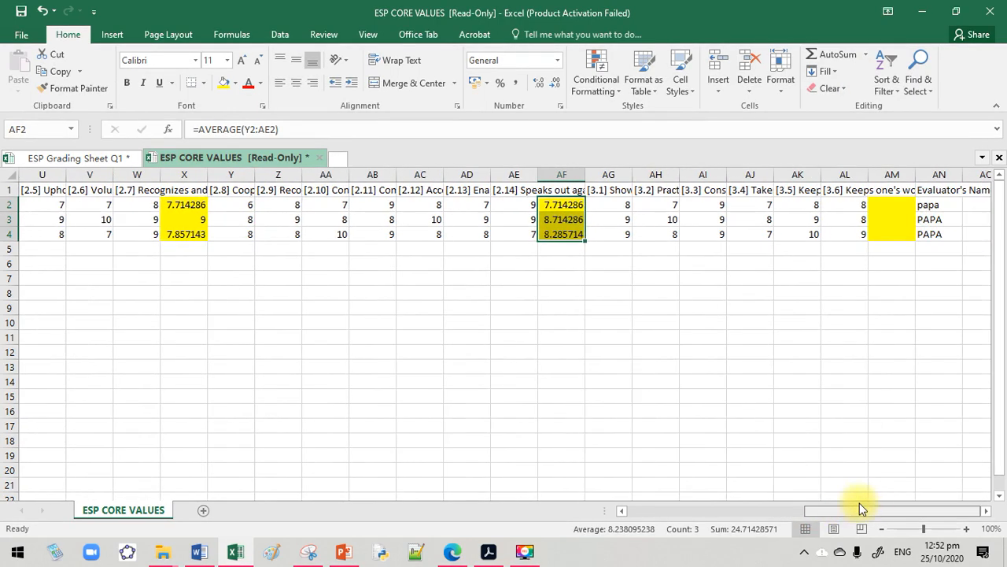
click(898, 206)
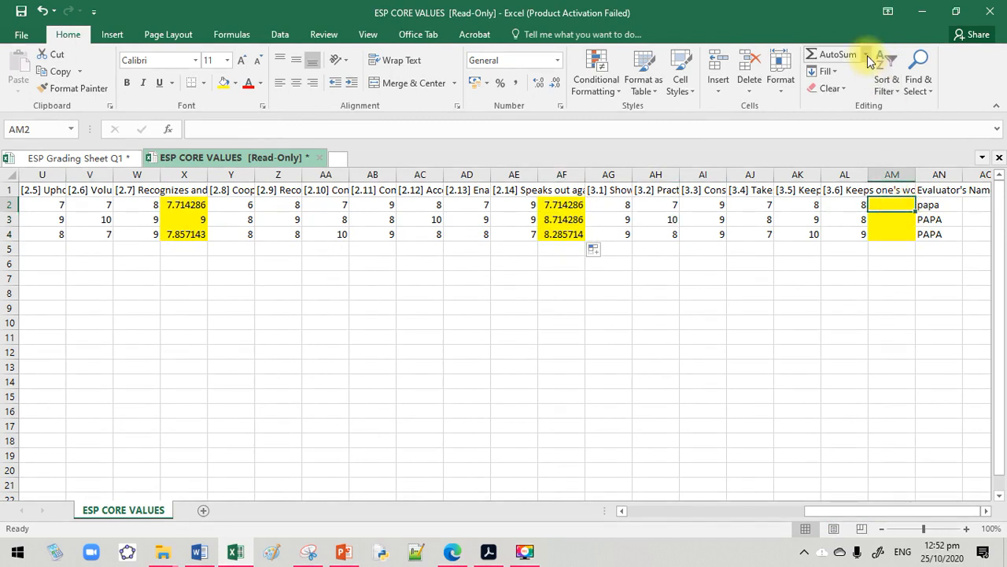
click(865, 55)
click(867, 89)
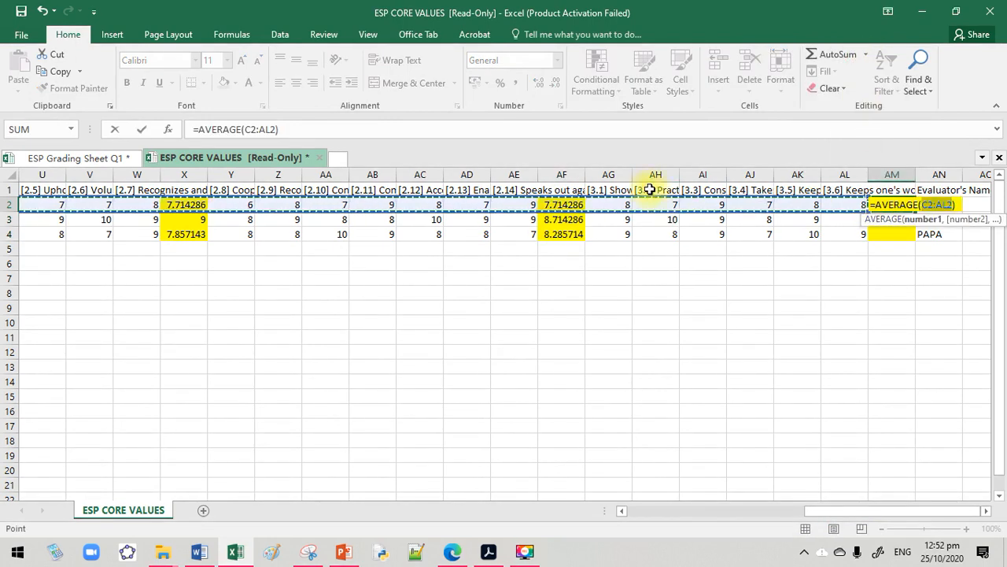
drag(614, 203, 834, 204)
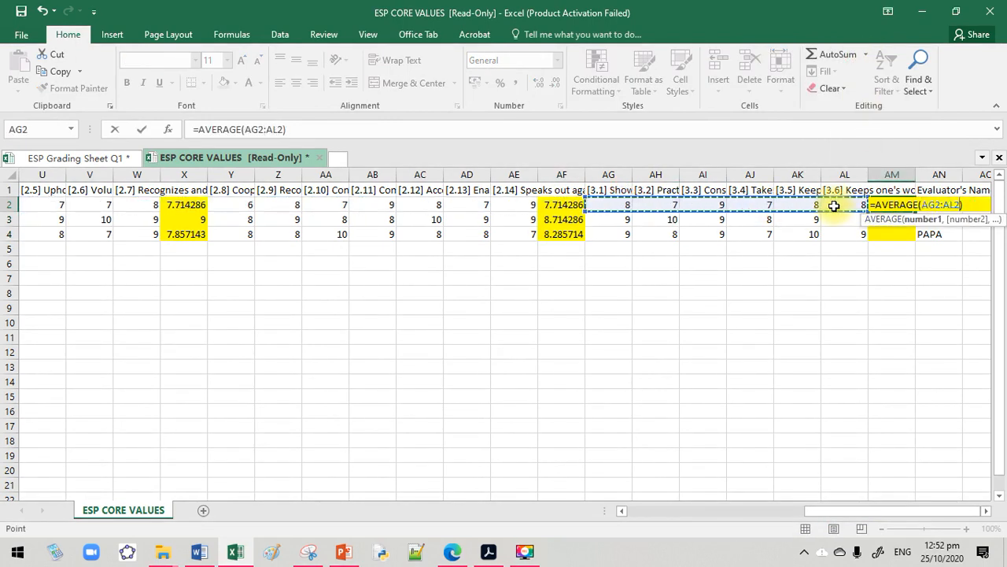
key(Return)
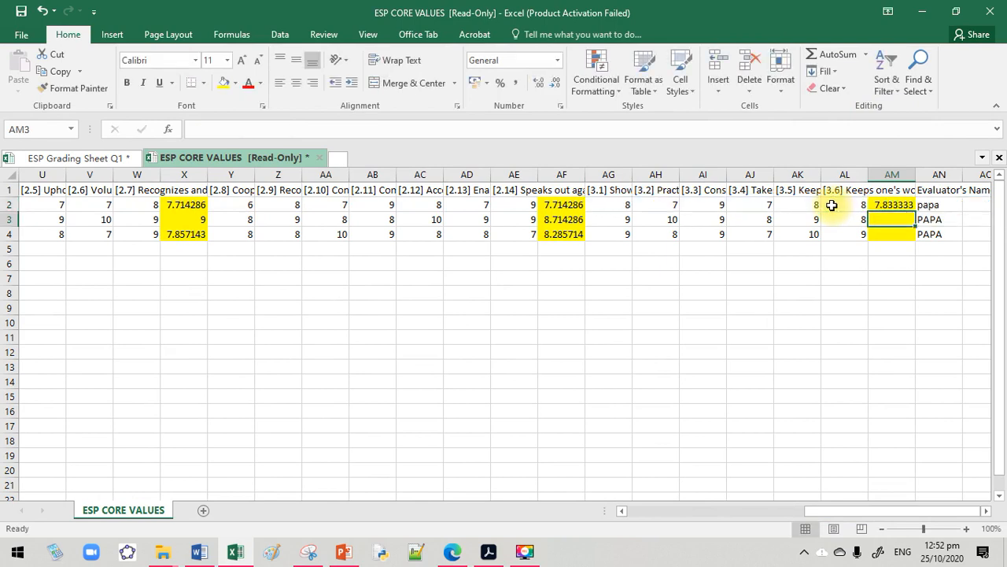
click(892, 206)
drag(914, 211, 908, 241)
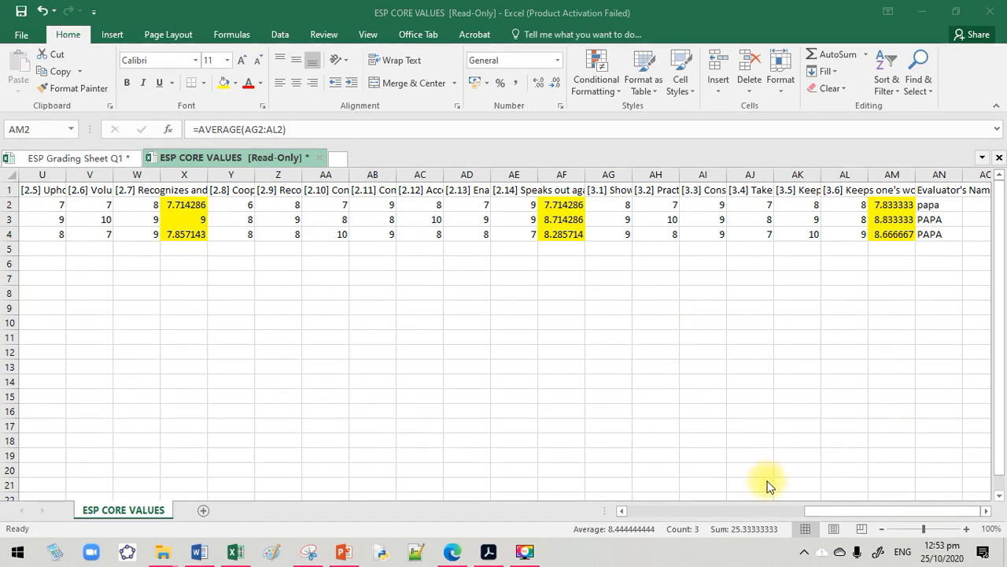
click(771, 507)
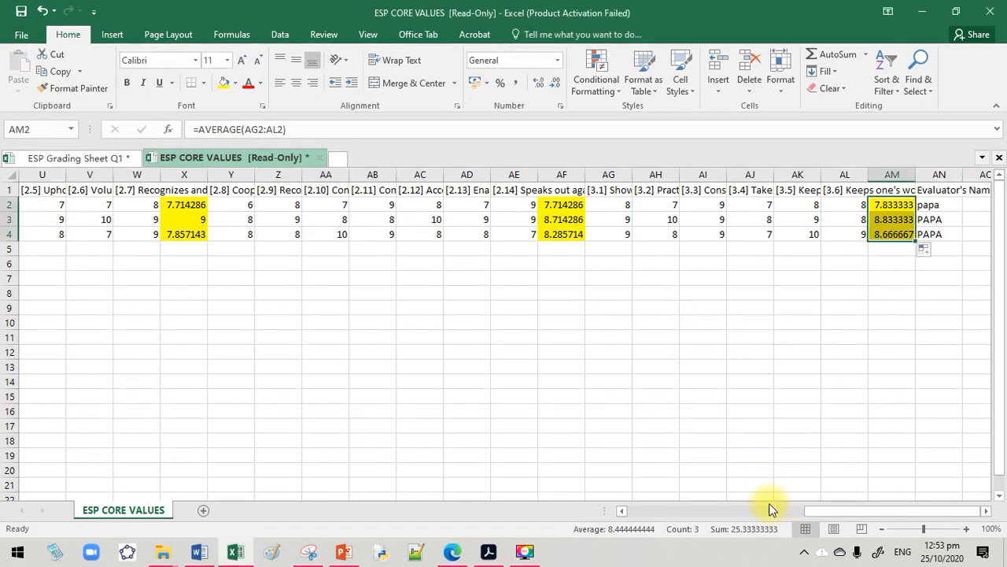
click(757, 393)
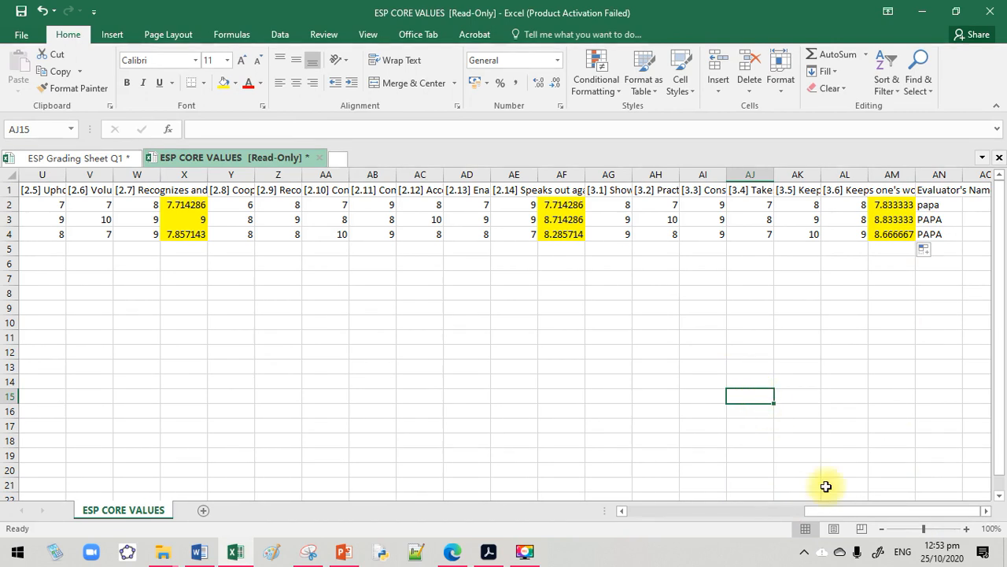
Widen the Child's Full Name column (B) slightly and review the student names in B2:B4
drag(814, 510, 596, 476)
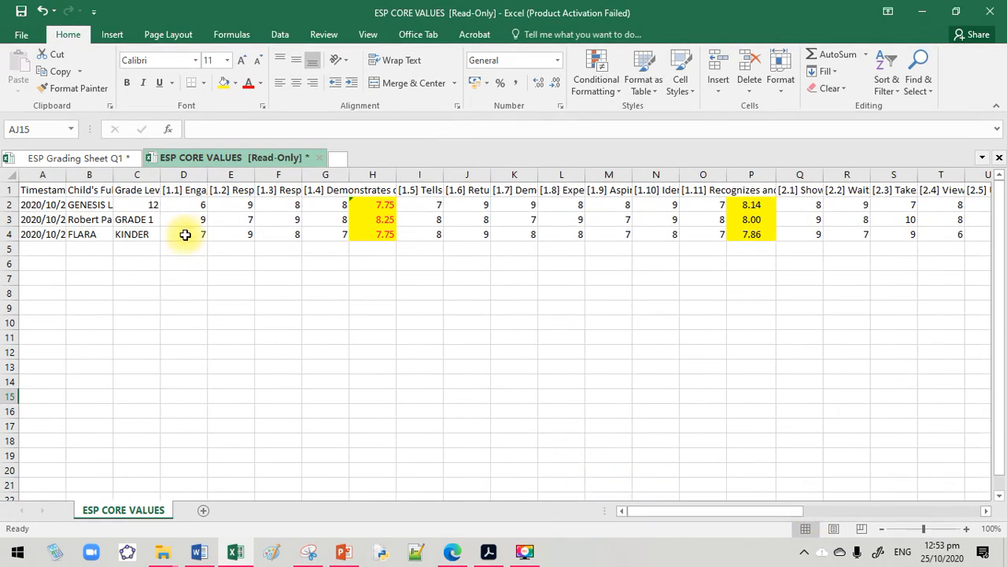
drag(114, 175, 107, 237)
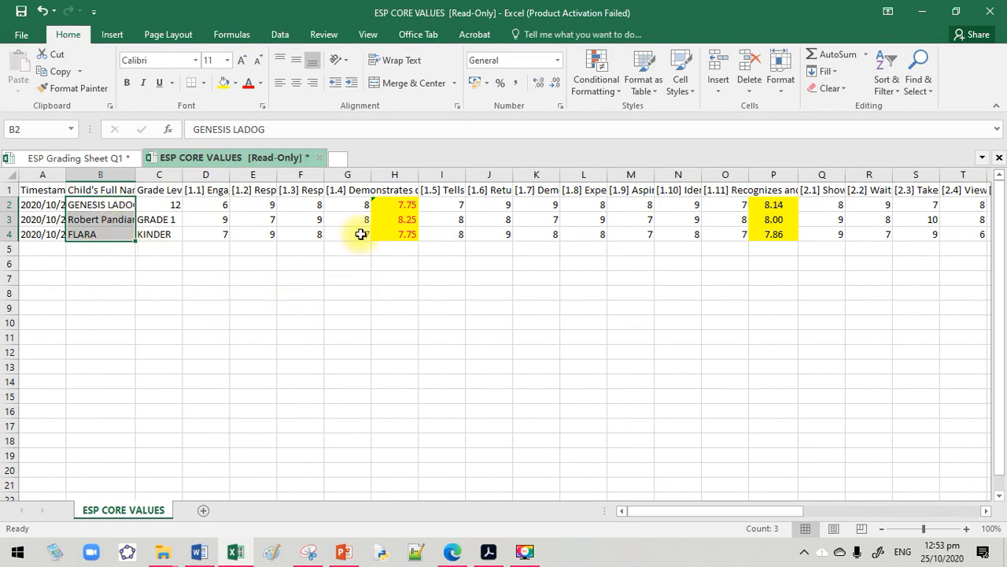
click(402, 257)
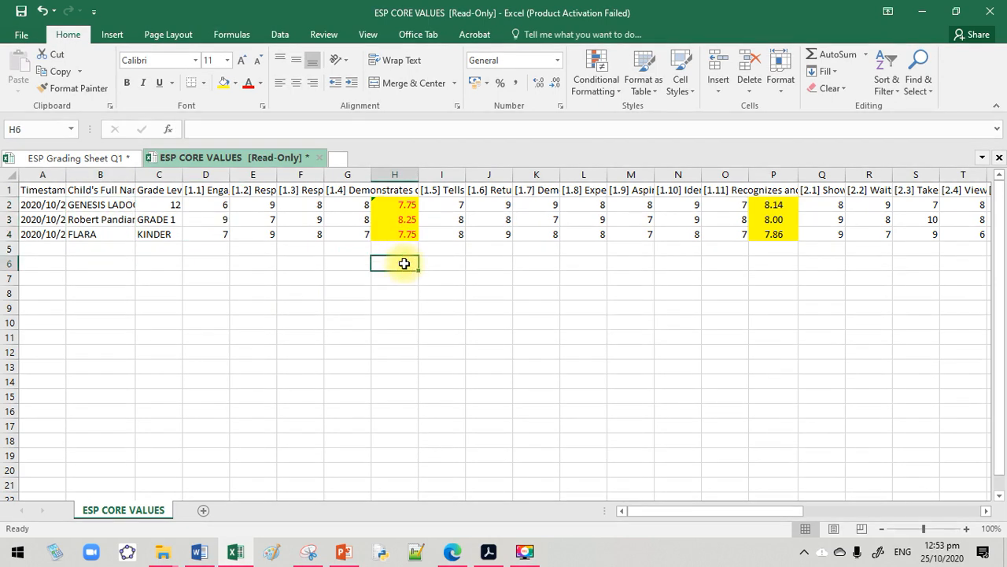
Try to copy the first student's average from H2 into the Makadiyos Strand 1 cell B11 of the ESP Grading Sheet Q1
click(402, 204)
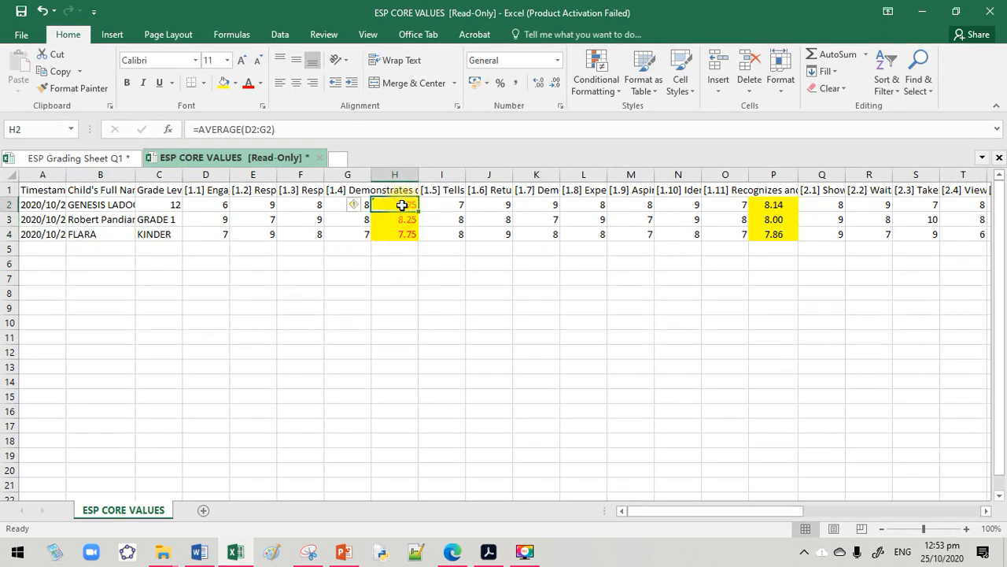
right_click(401, 205)
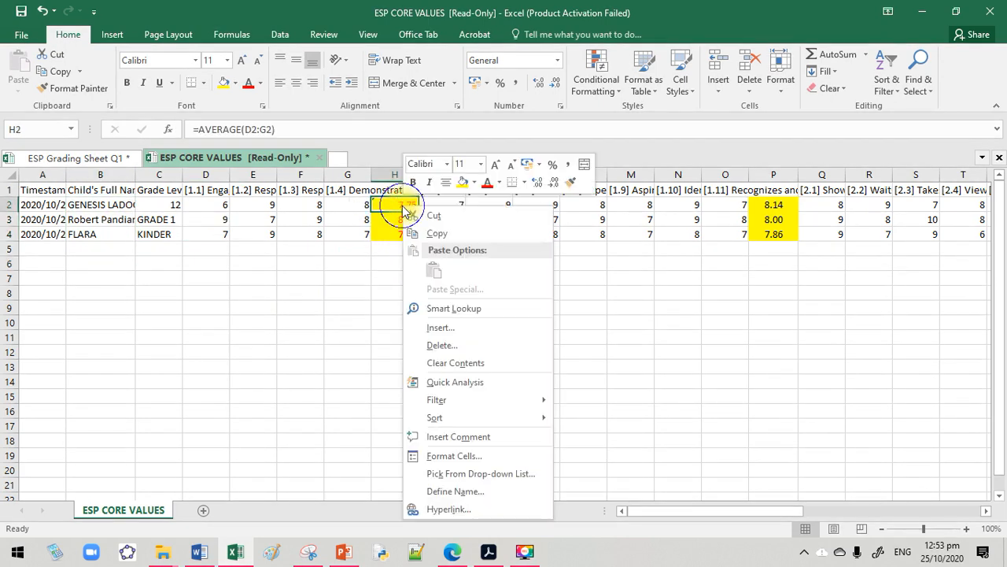
click(432, 234)
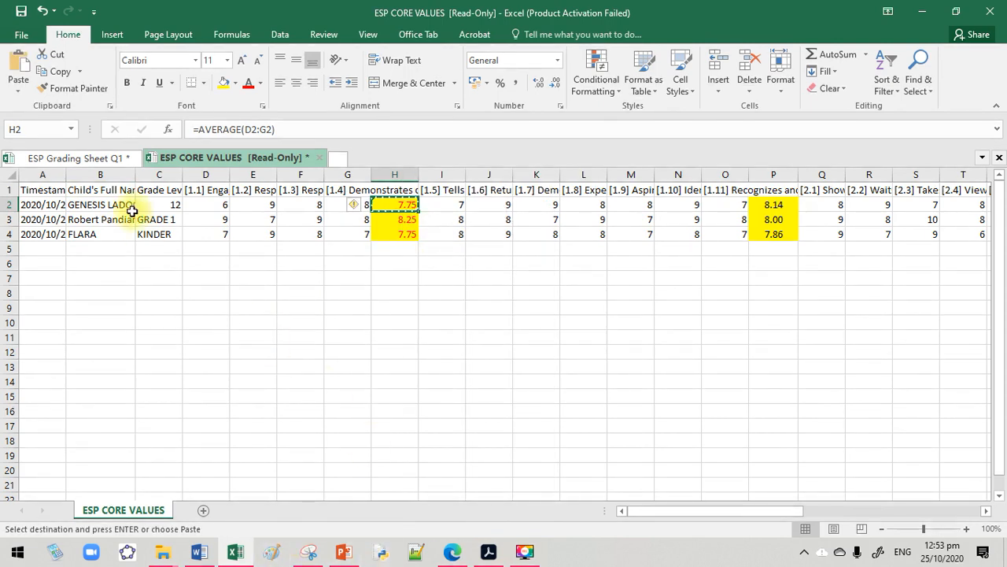
click(86, 158)
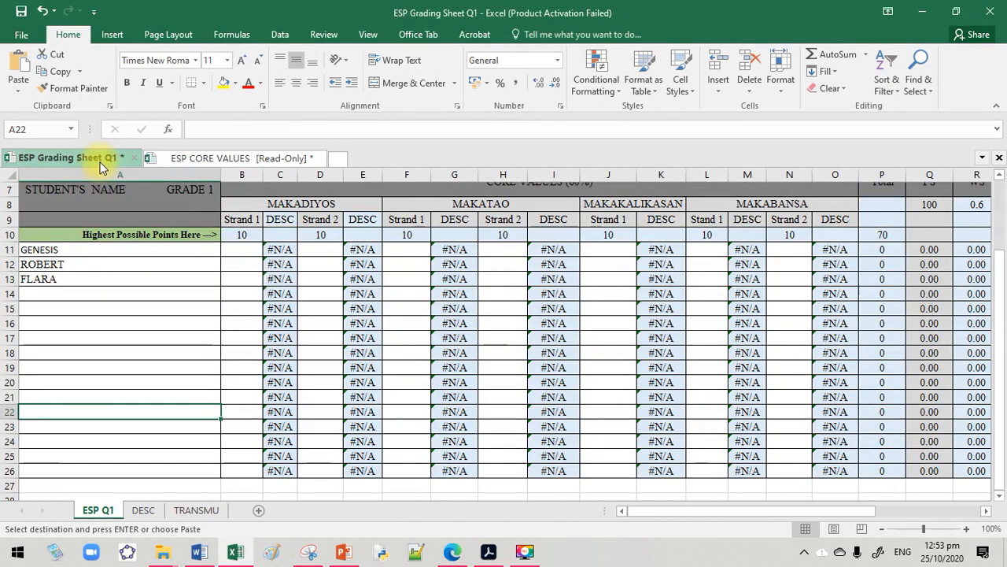
click(244, 250)
right_click(244, 251)
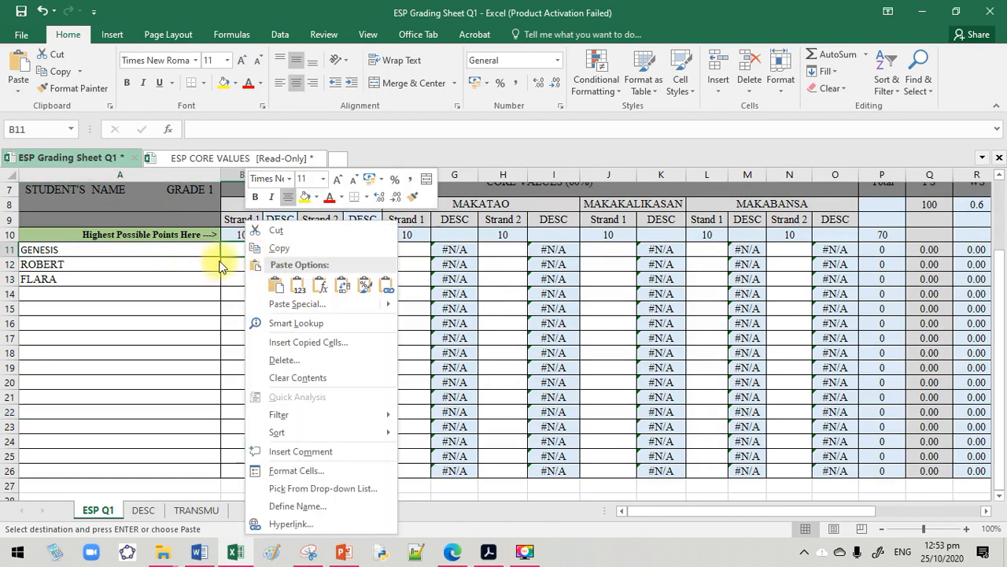
click(226, 252)
text(=AVERAGE(#REF!))
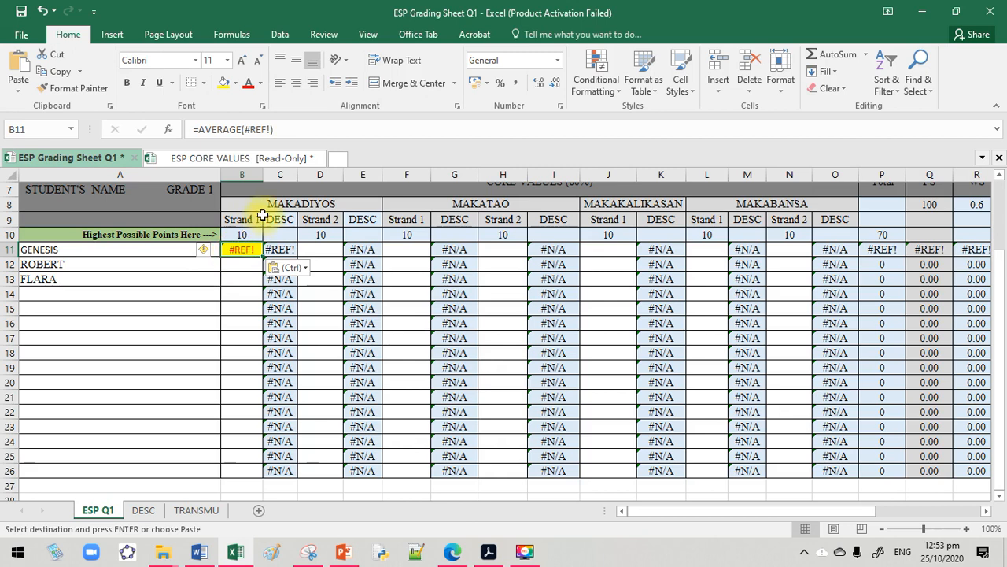
Clear the pasted AVERAGE formula from cell B11 of the grading sheet
click(262, 218)
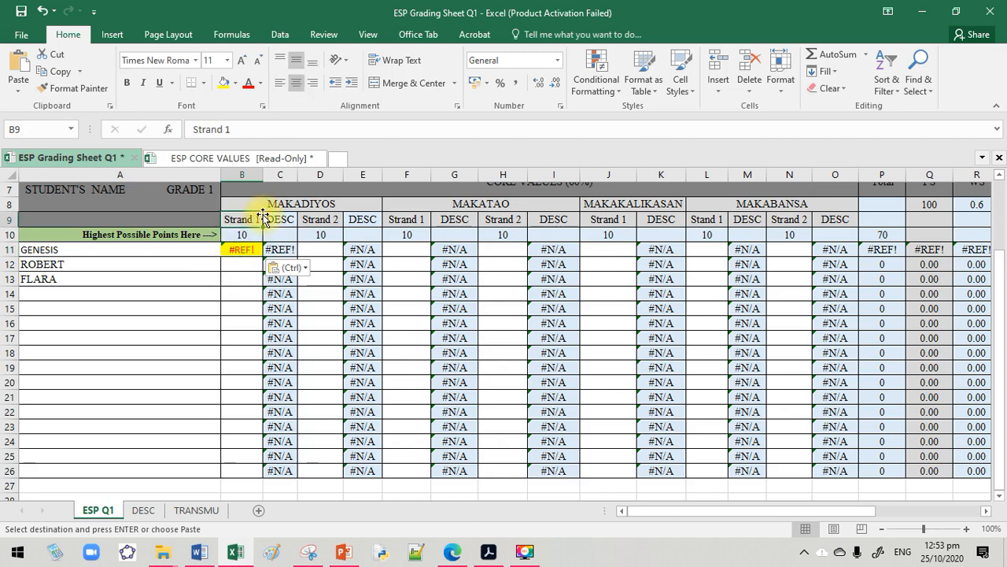
click(241, 250)
click(549, 84)
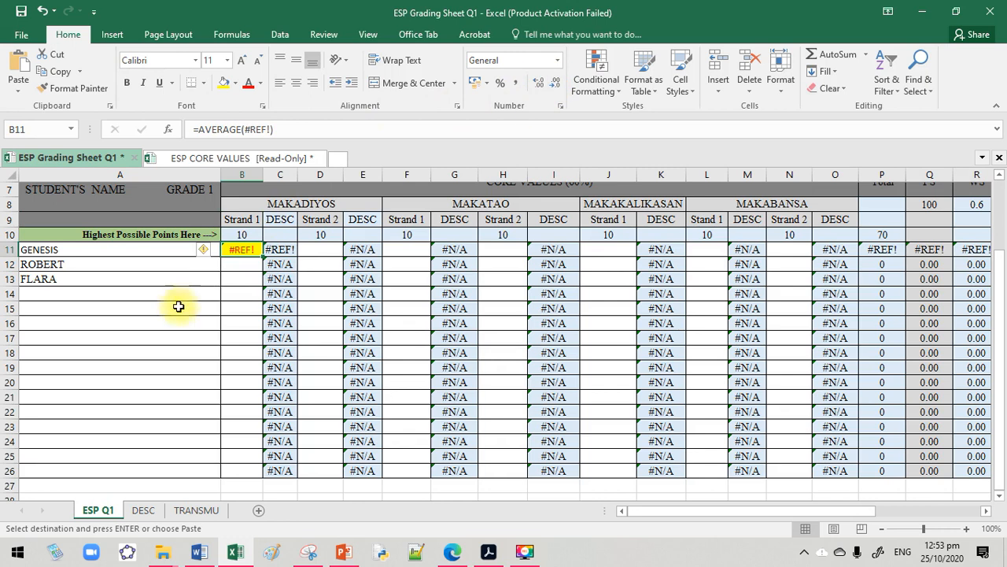
double_click(234, 250)
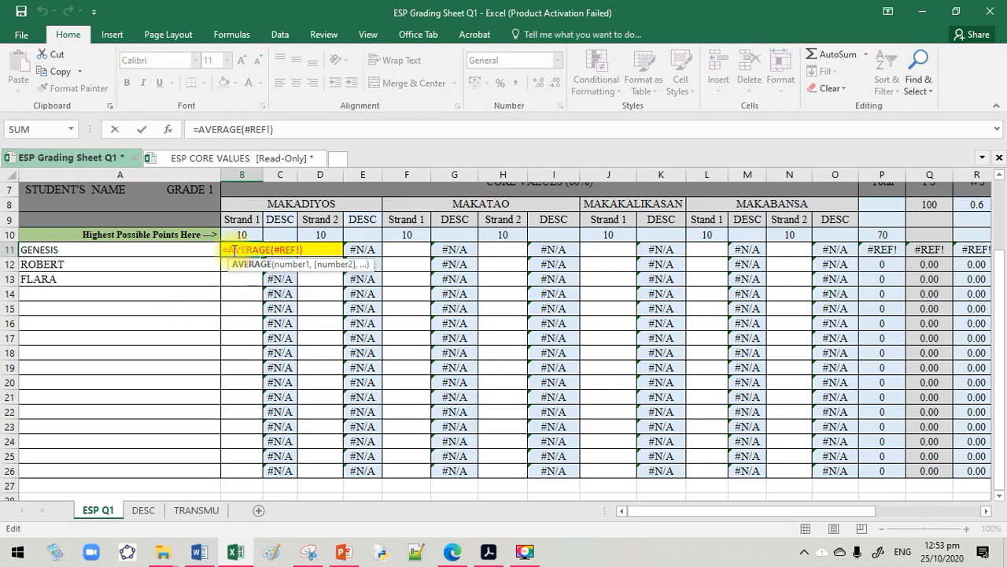
drag(311, 253, 213, 254)
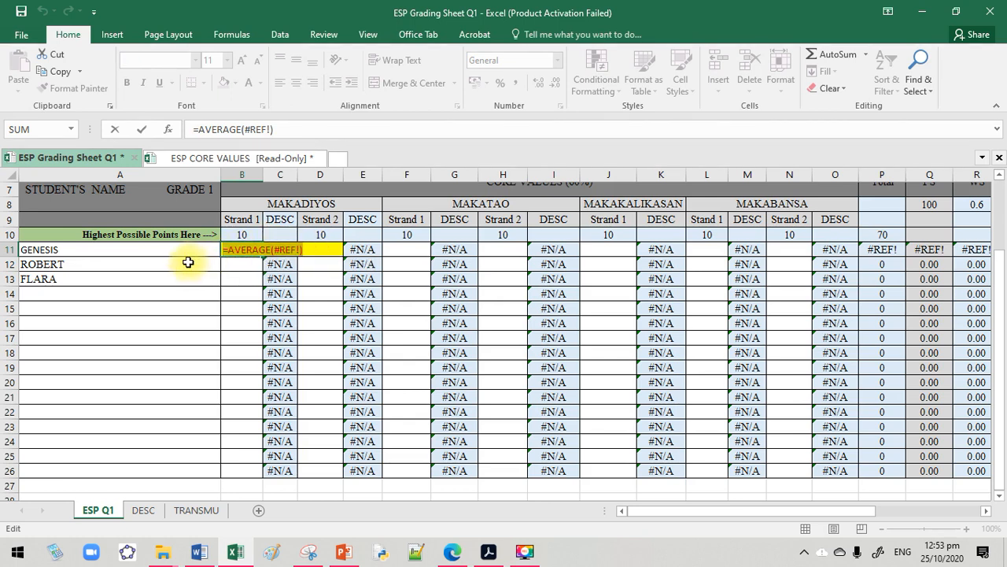
key(BackSpace)
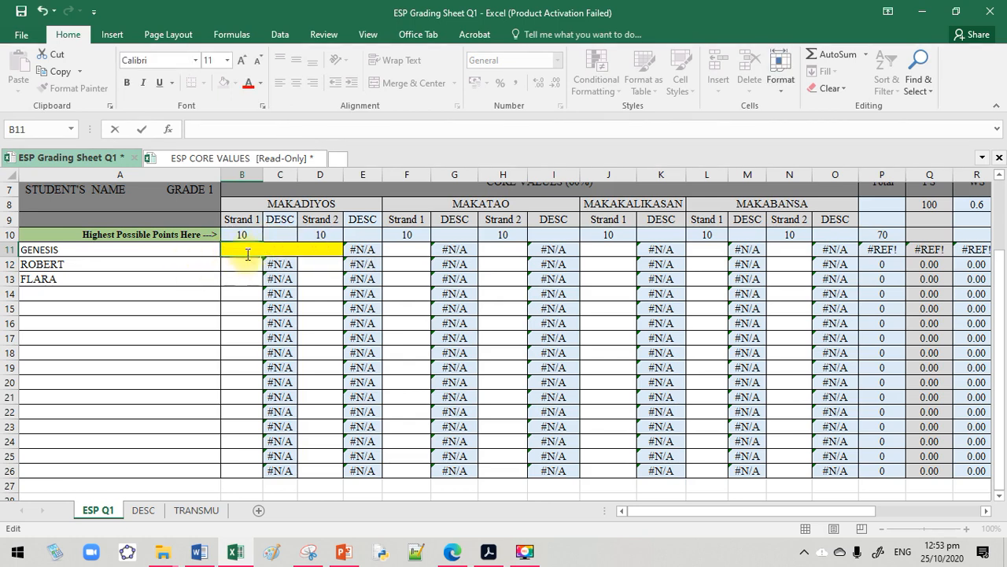
click(250, 277)
click(245, 251)
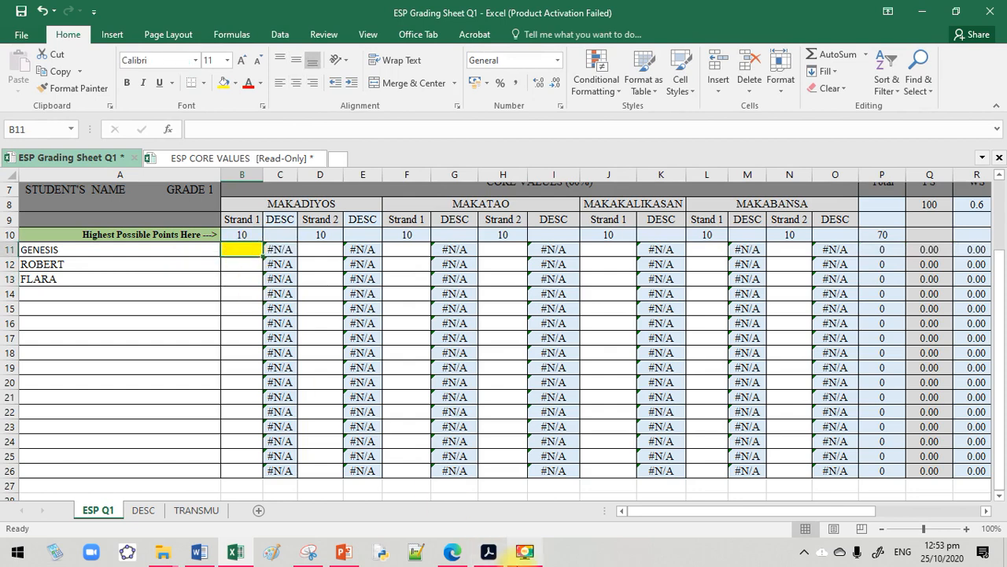
Check the first student's H2 average in ESP CORE VALUES and enter 7.75 as the Makadiyos Strand 1 score in B11
click(465, 556)
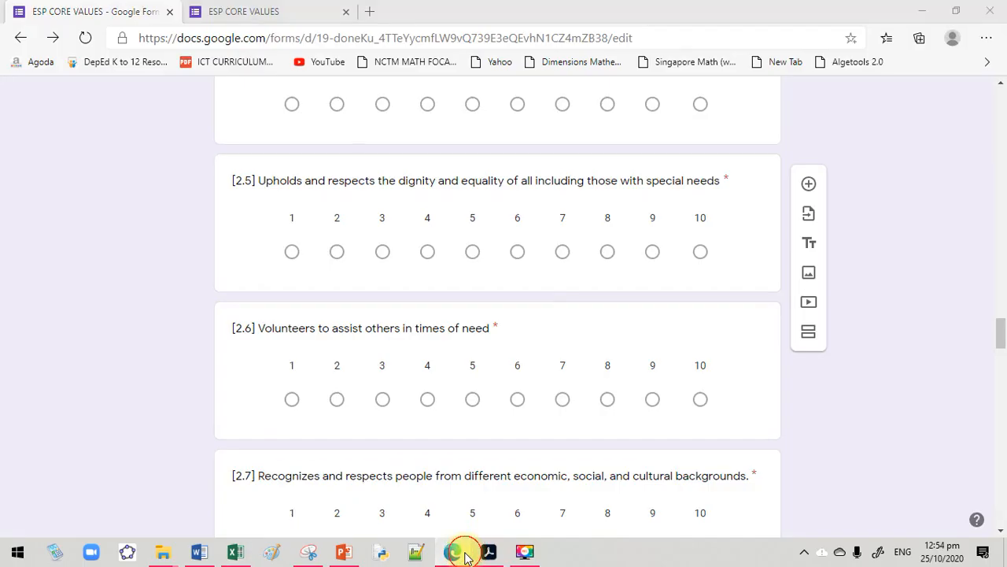
click(462, 553)
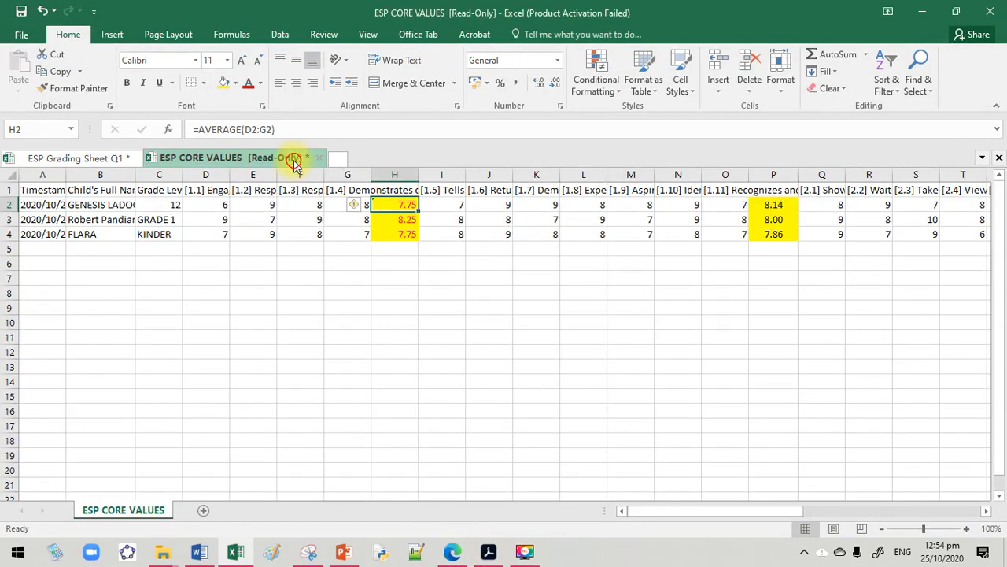
click(83, 157)
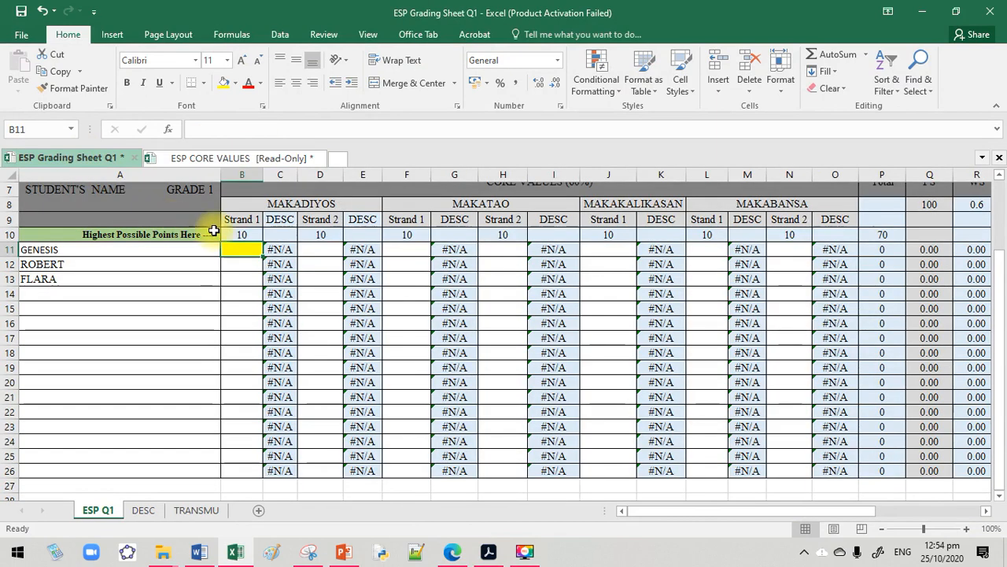
text(7.75)
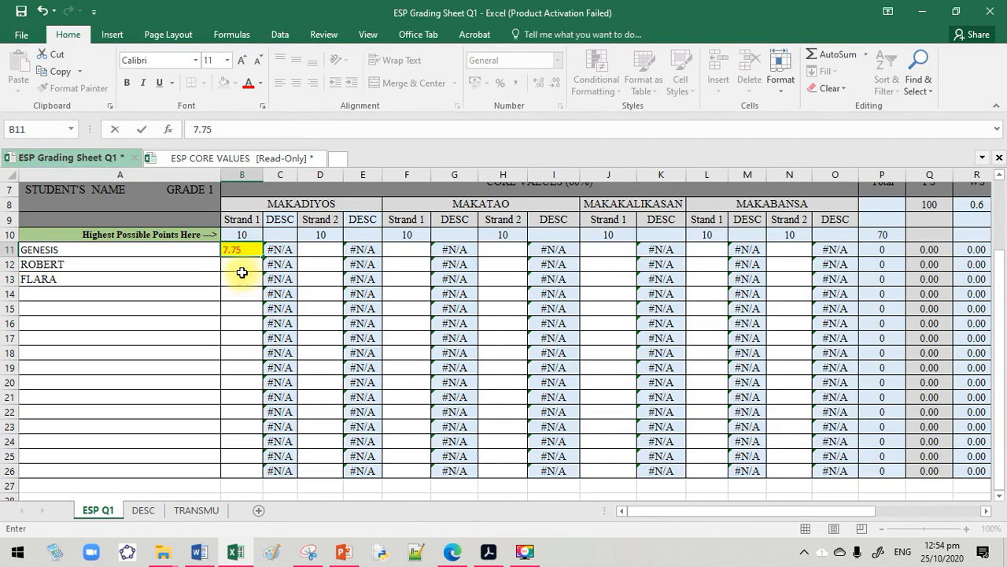
key(Return)
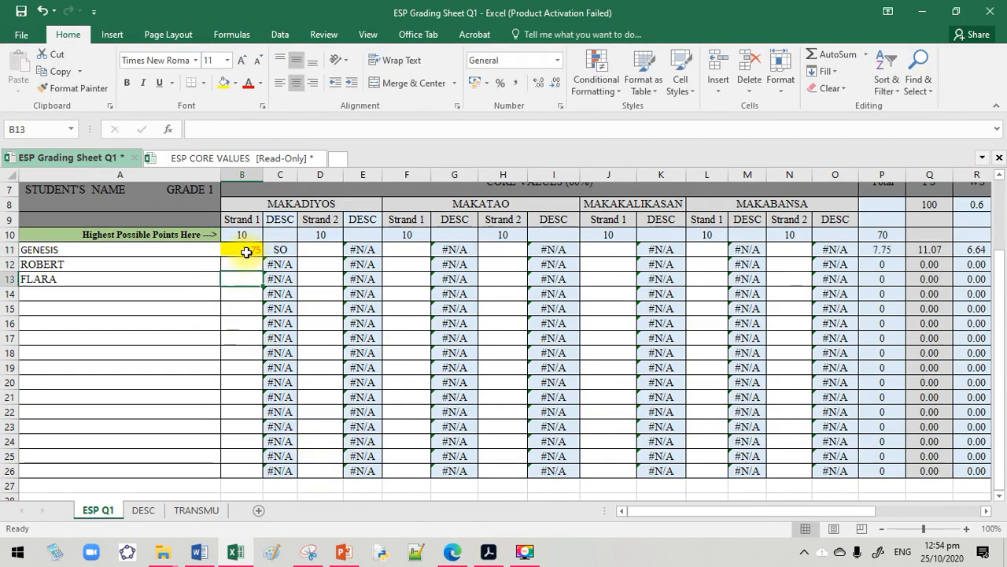
Center the first student's Makadiyos Strand 1 score in cell B11
click(244, 252)
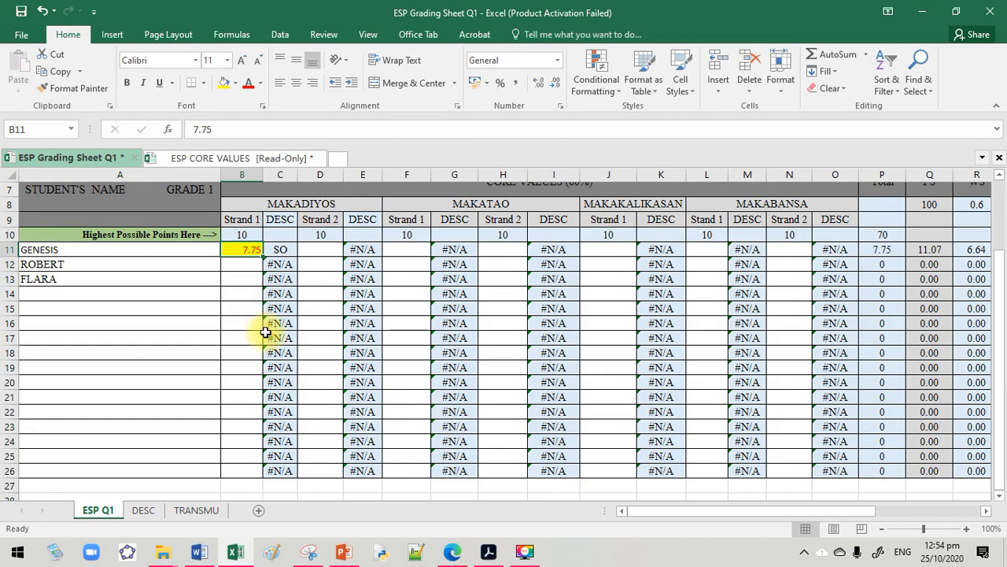
ctrl+scroll(265, 332, up, 3)
drag(752, 511, 683, 508)
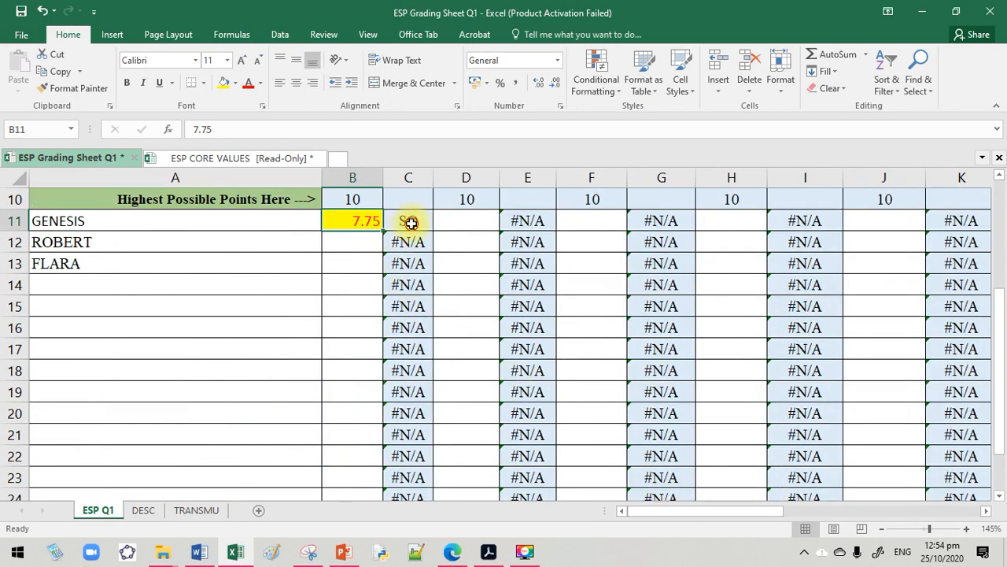
click(411, 223)
click(353, 225)
drag(406, 223, 400, 255)
click(362, 225)
click(299, 84)
scroll(540, 415, up, 2)
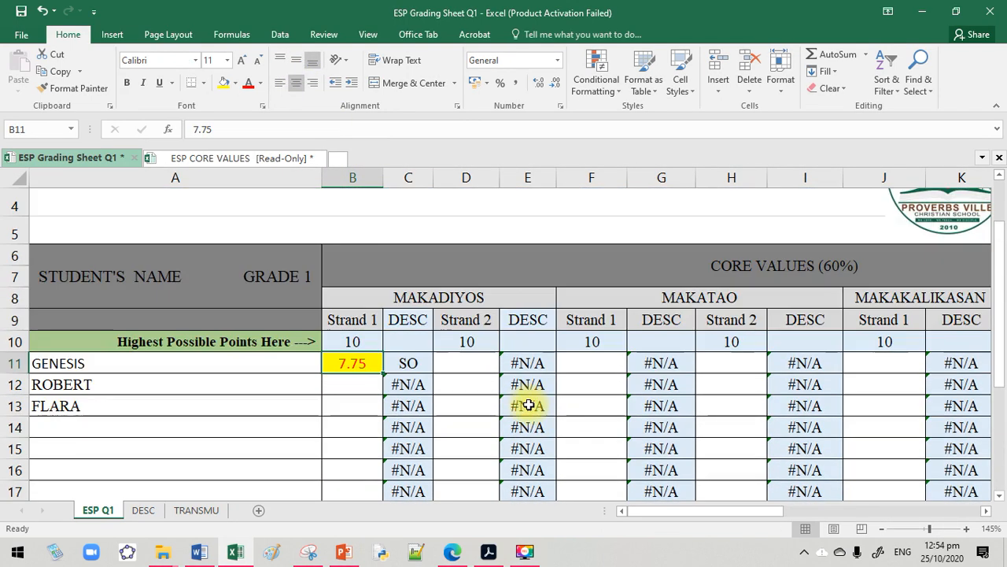
Check the first student's second strand average in ESP CORE VALUES and enter 8.14 as the Makadiyos Strand 2 score in D11
click(465, 364)
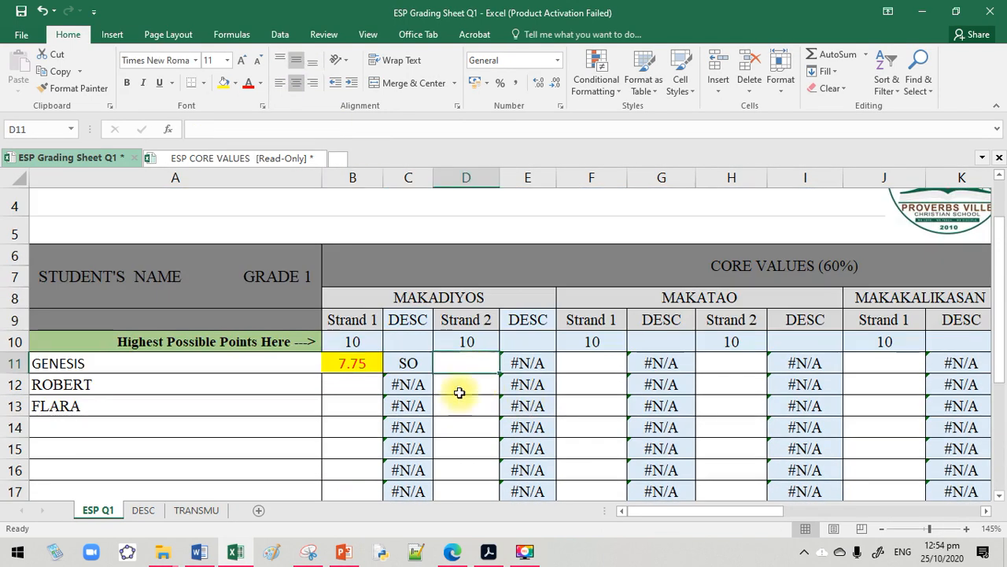
click(216, 160)
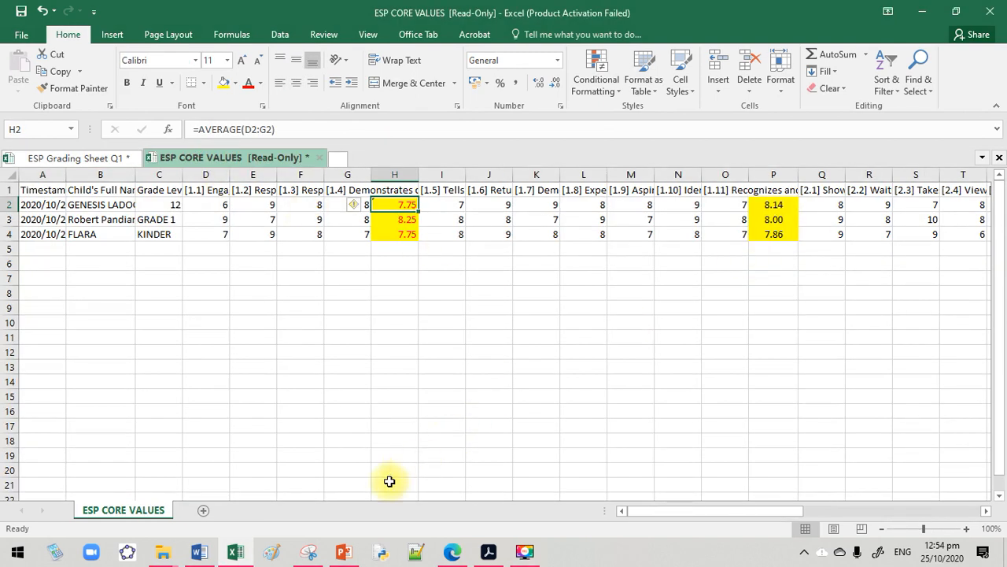
click(124, 158)
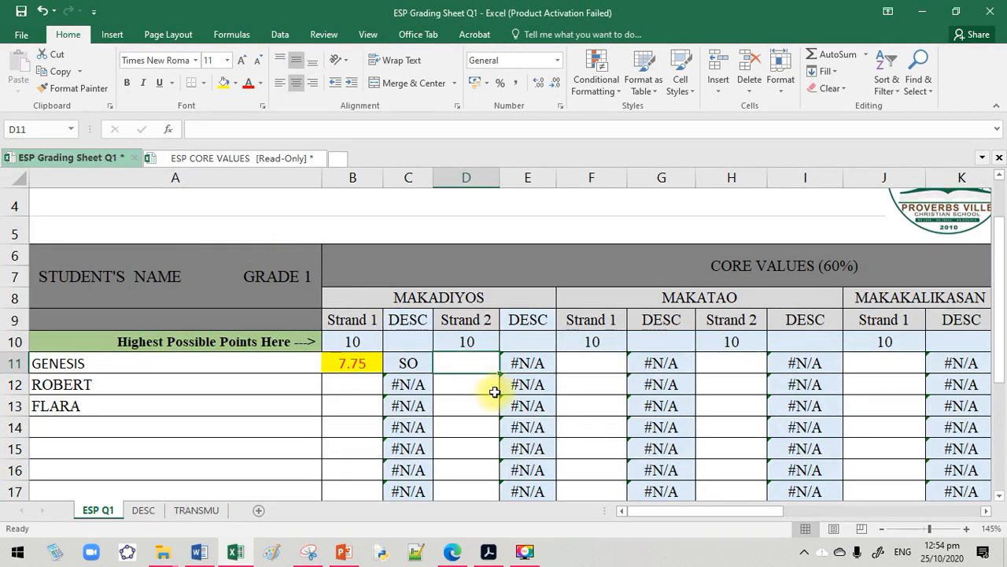
text(8.14)
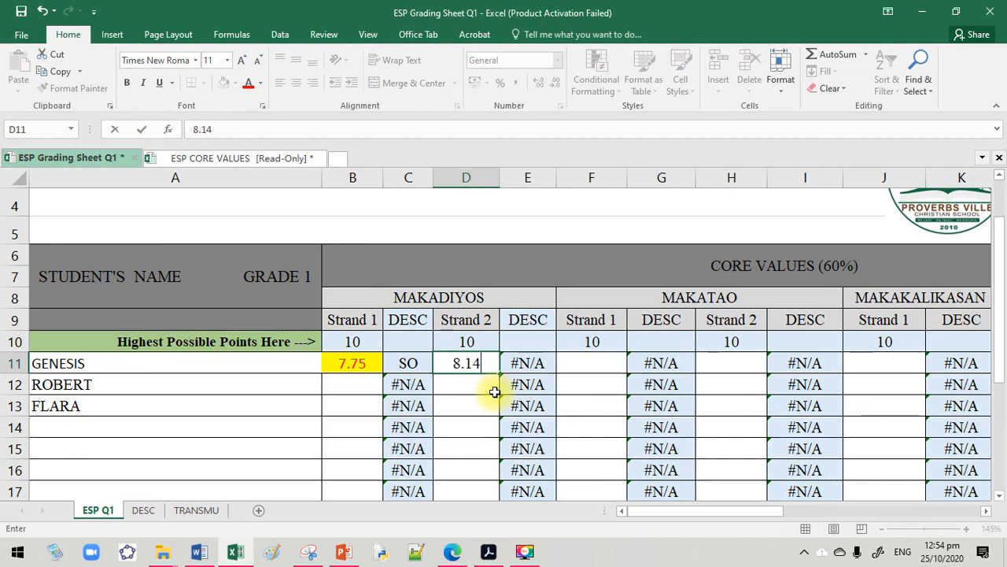
key(Return)
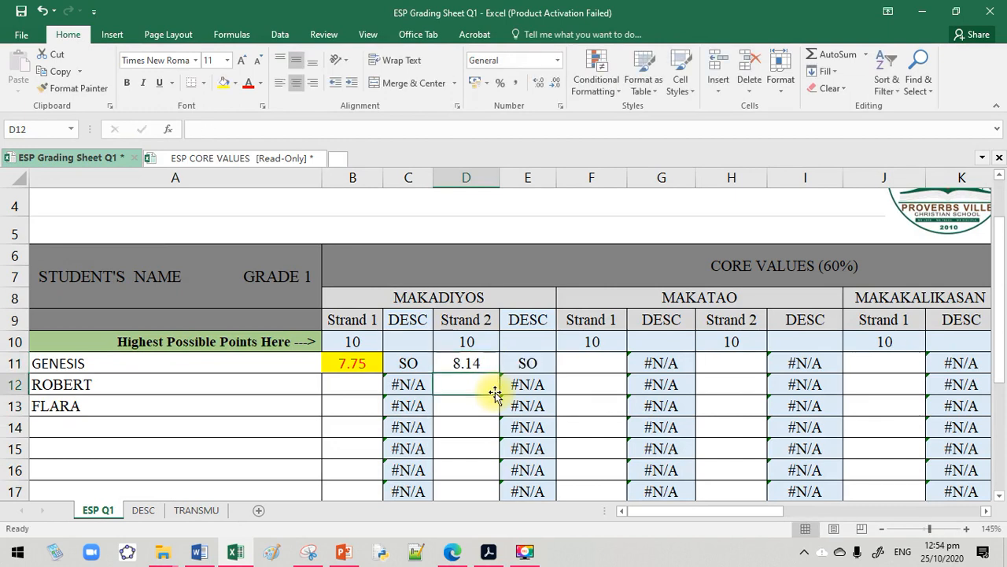
Look up the first student's average in X2 of ESP CORE VALUES and enter 7.71 as the Makatao Strand 1 score in F11
drag(665, 512, 780, 515)
click(218, 160)
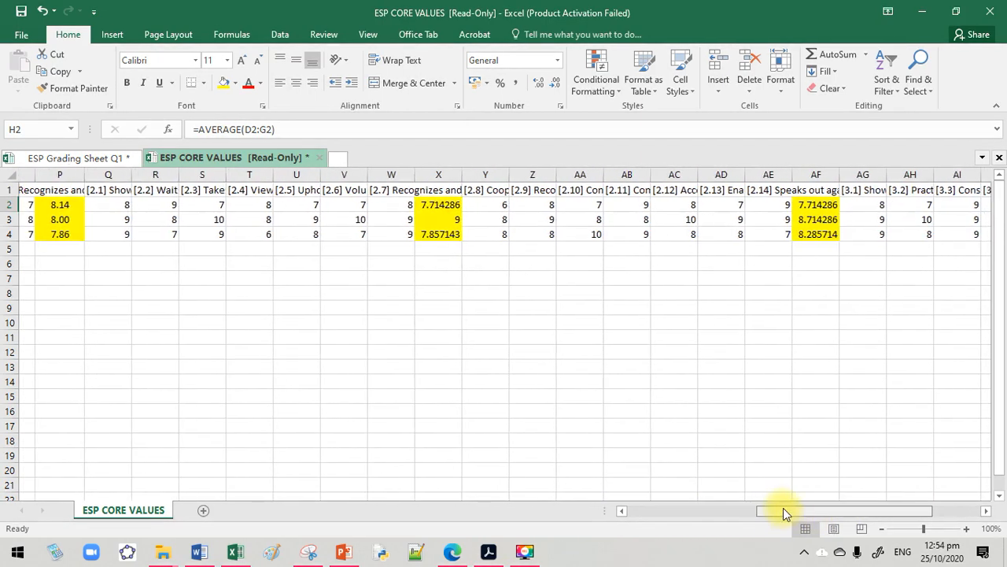
click(477, 205)
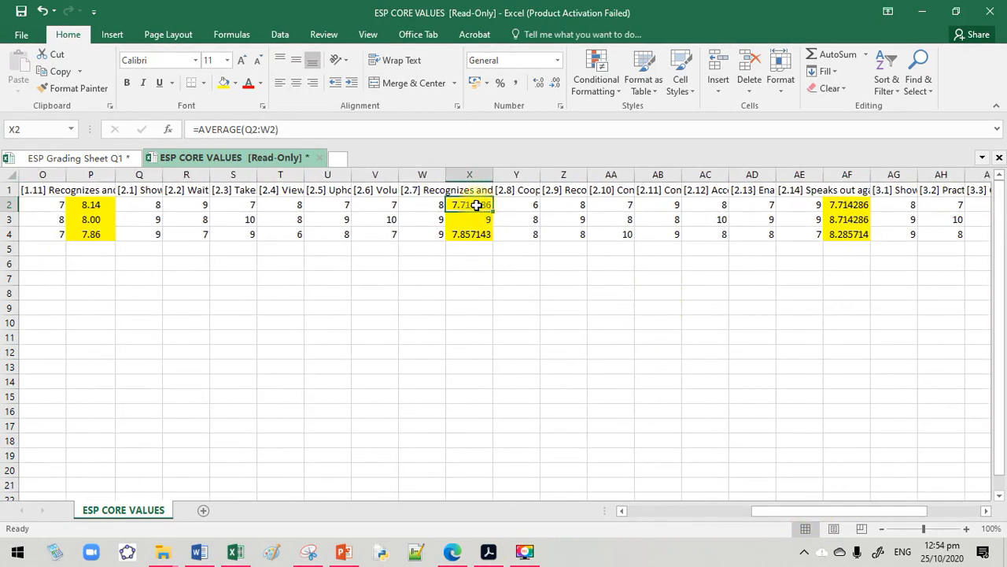
click(120, 160)
click(311, 359)
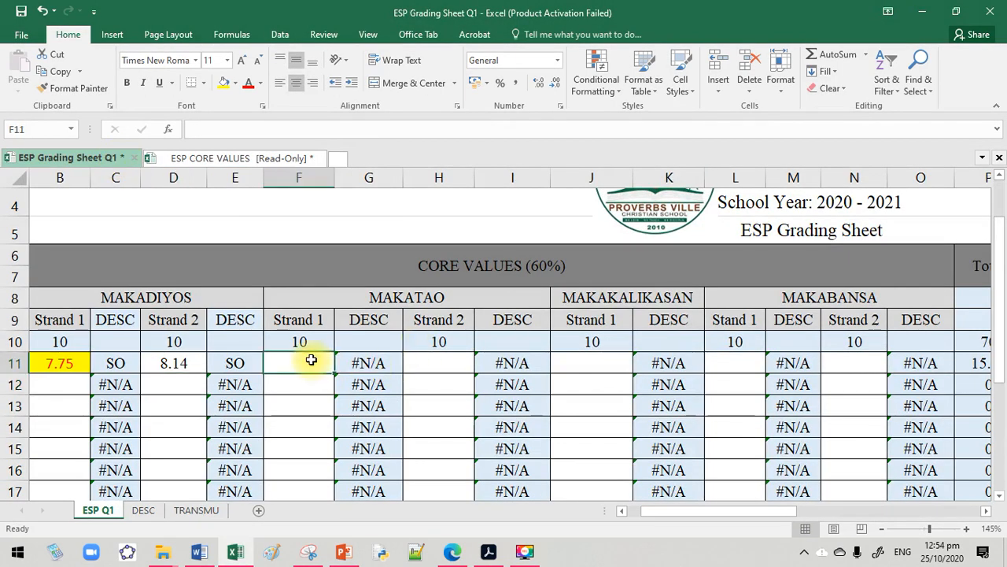
text(7.7)
key(Return)
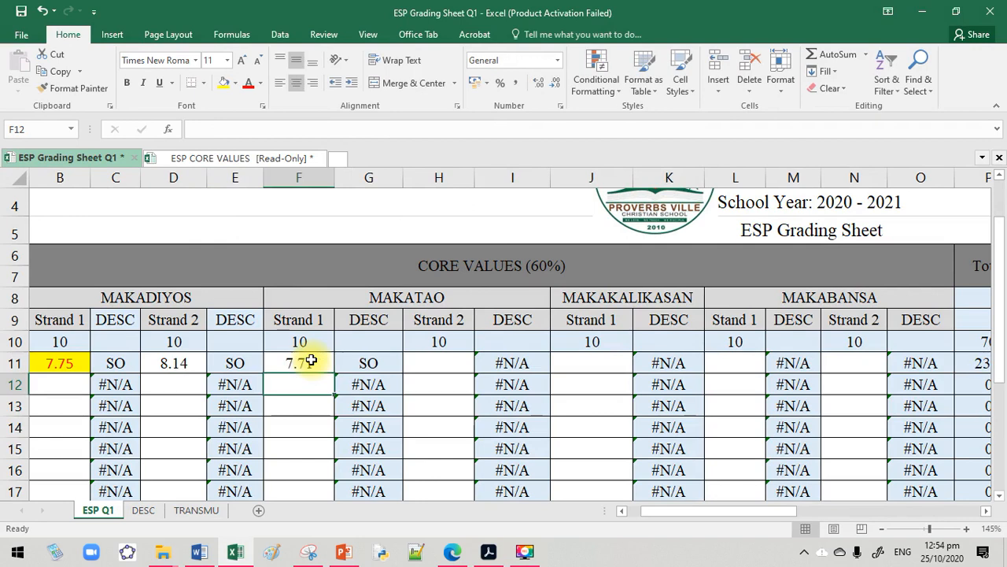
Look up the first student's average in AF2 of ESP CORE VALUES and enter 7.71 as the Makatao Strand 2 score in H11
click(438, 360)
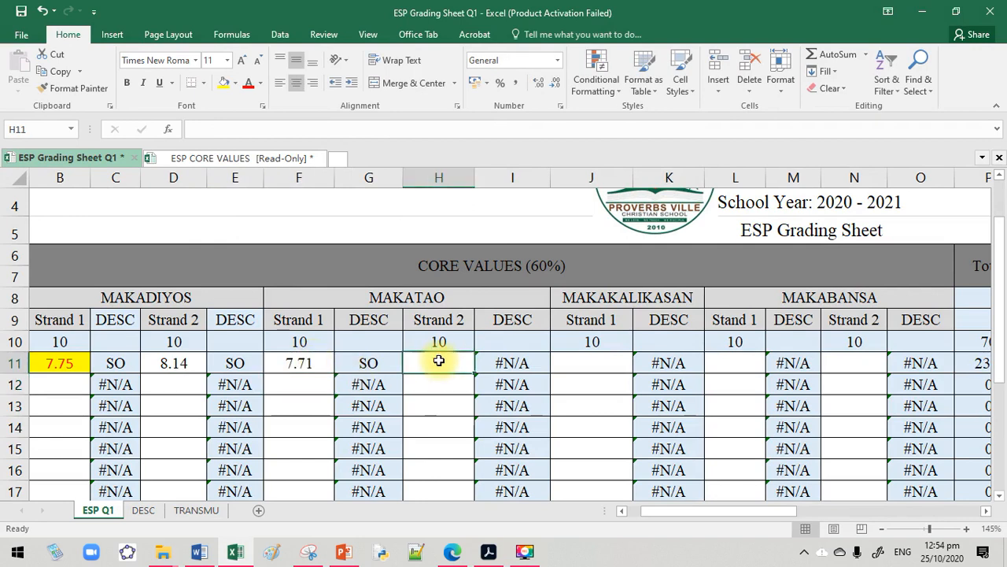
click(220, 160)
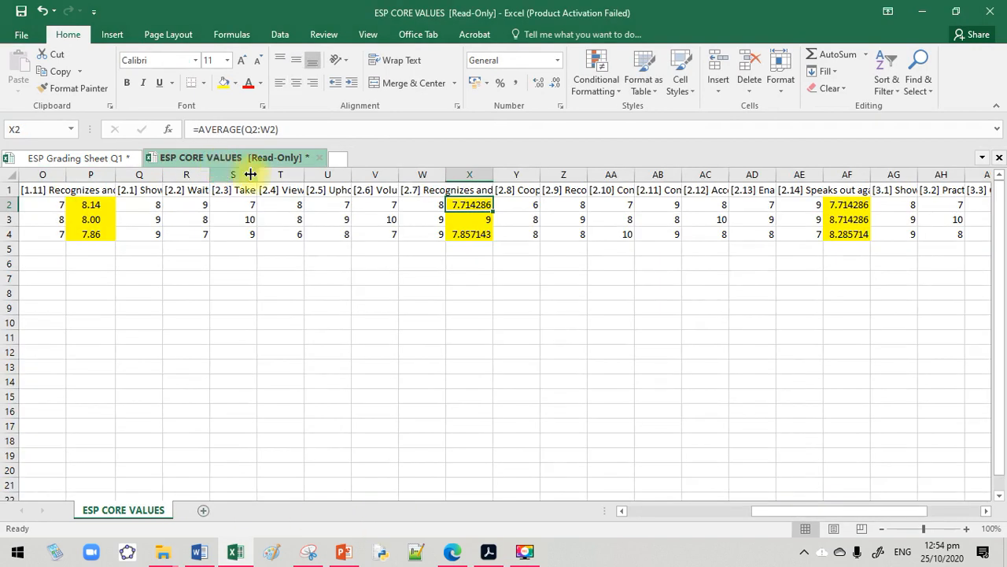
click(850, 203)
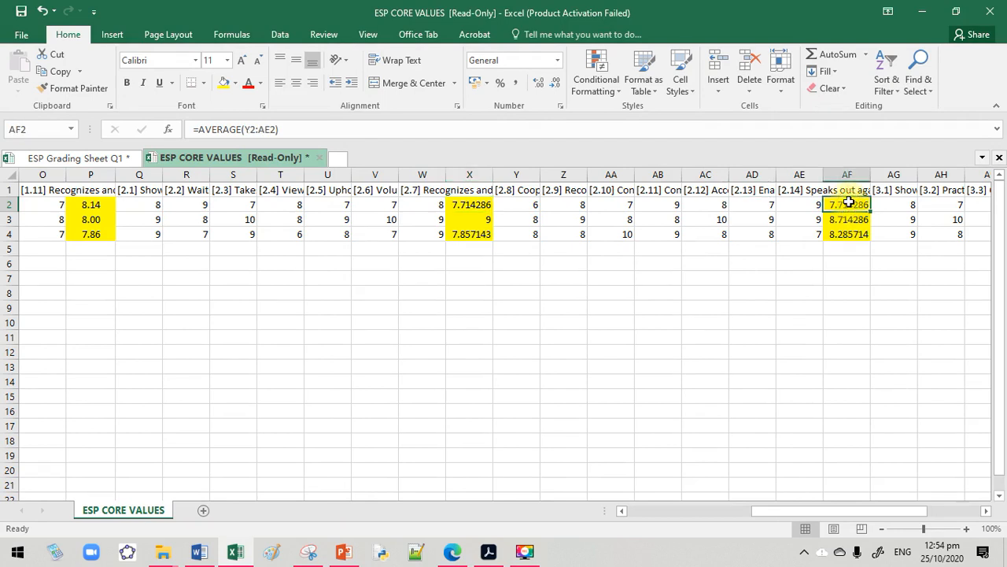
click(118, 158)
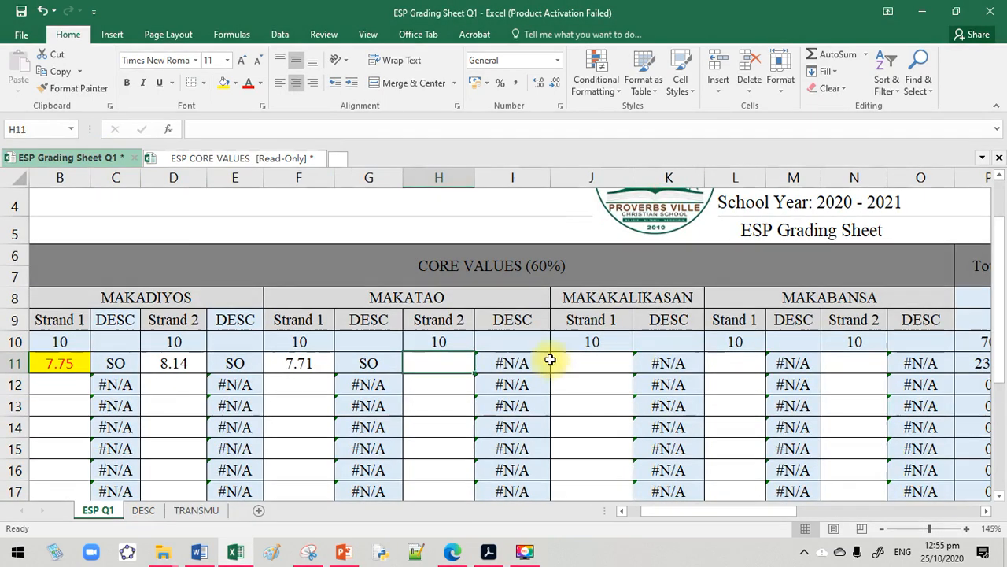
text(7.71)
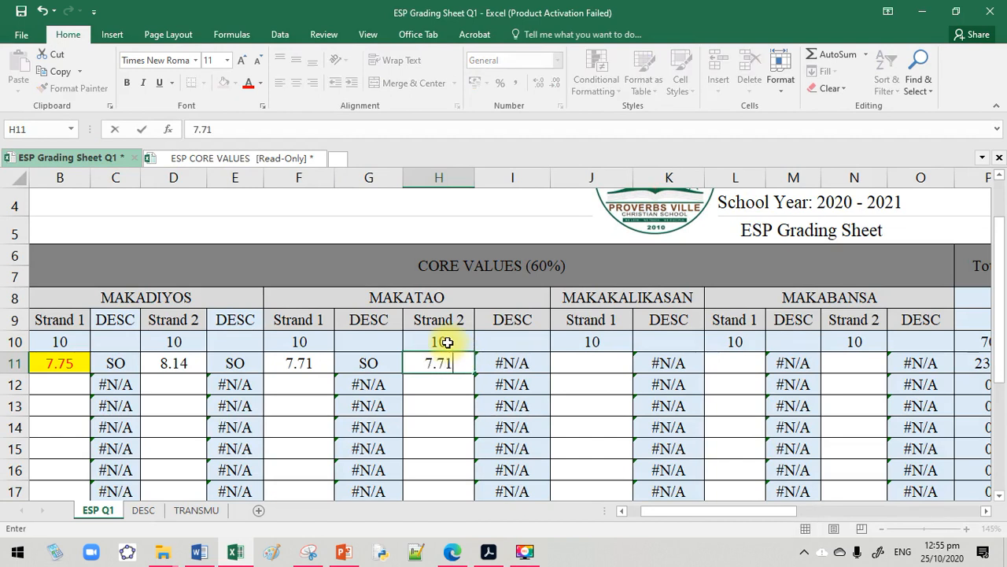
key(Return)
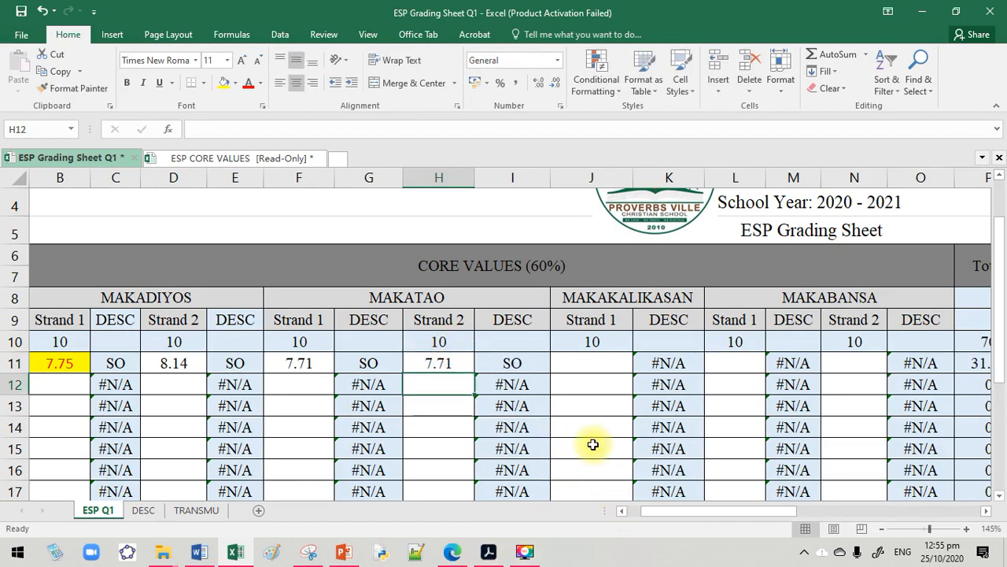
Look up the first student's average in AM2 of ESP CORE VALUES and enter 7.83 as the Makakalikasan Strand 1 score in J11
click(606, 366)
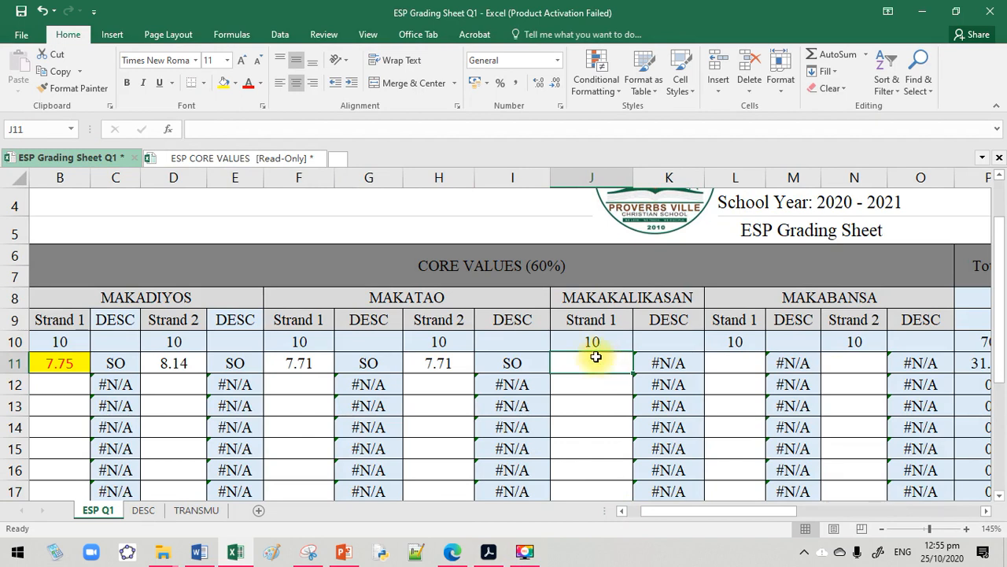
click(229, 158)
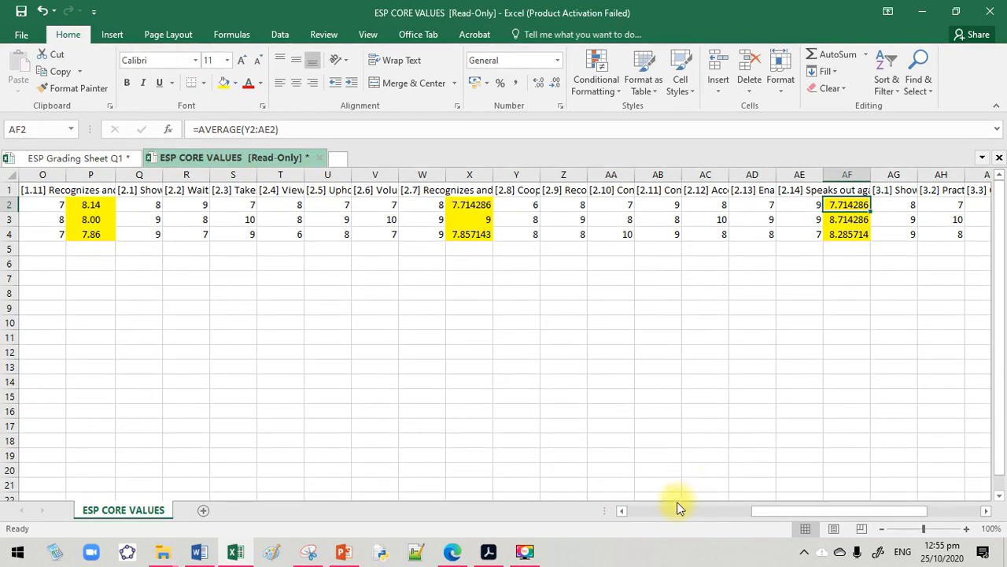
drag(800, 510, 832, 513)
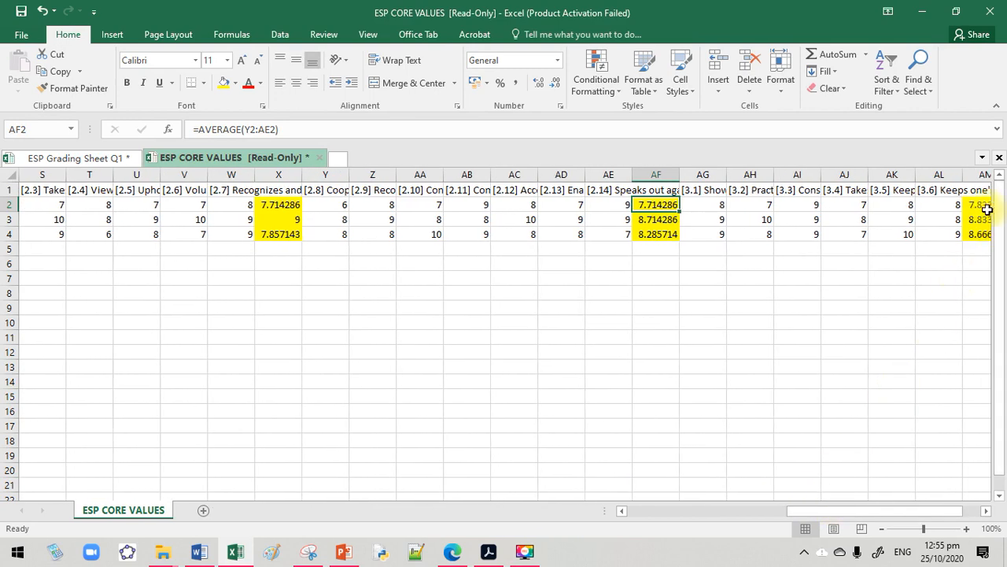
click(982, 203)
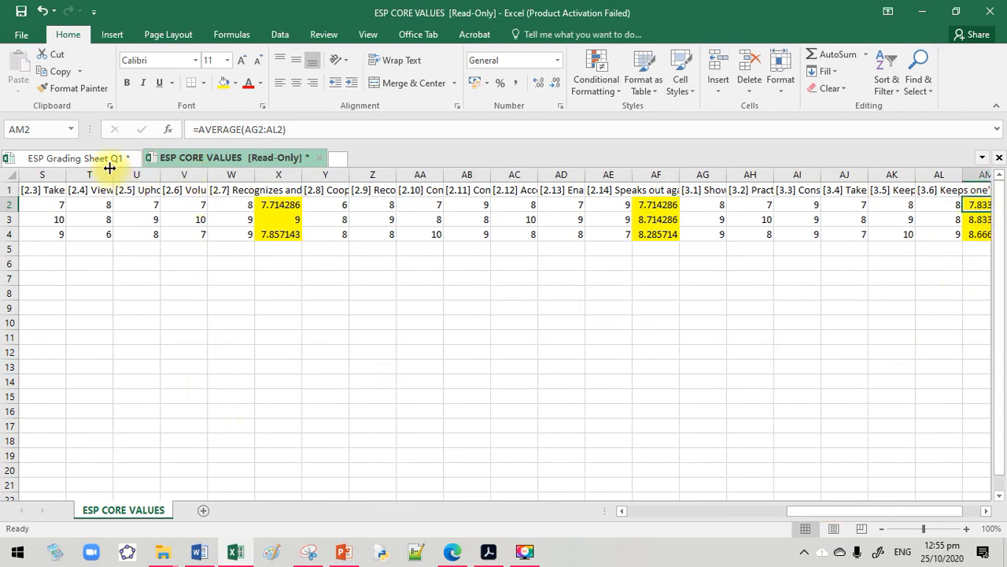
drag(813, 513, 855, 517)
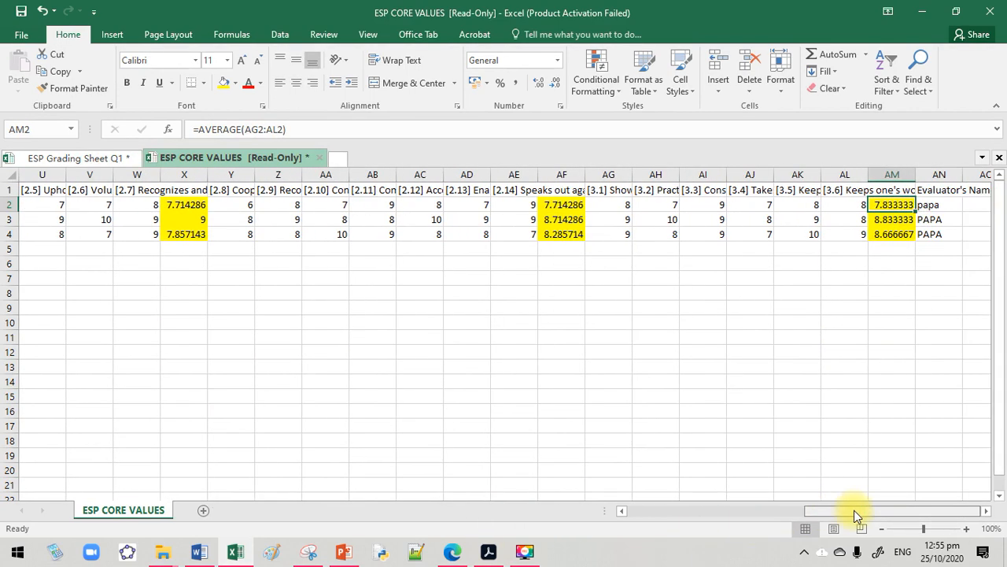
click(78, 158)
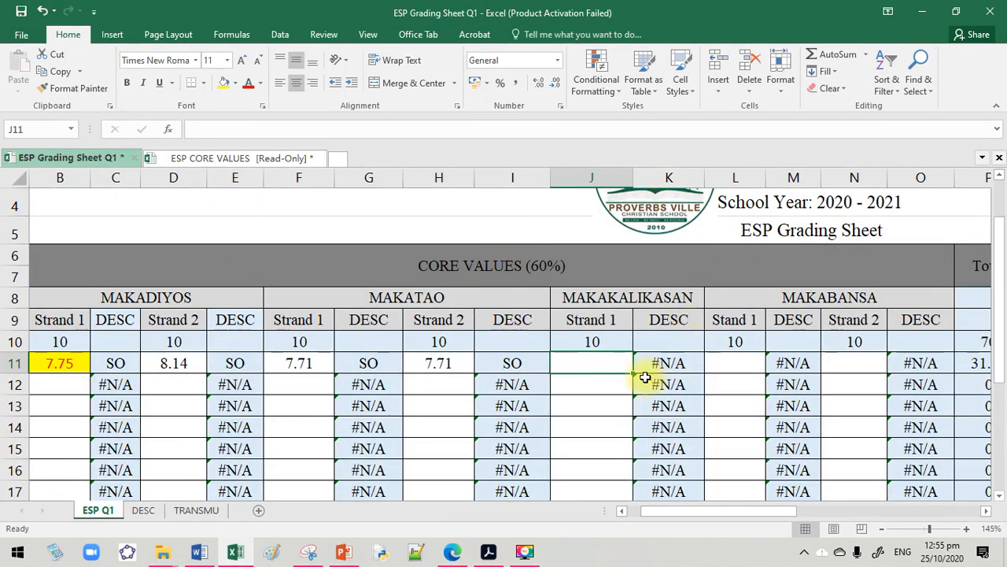
text(7.83)
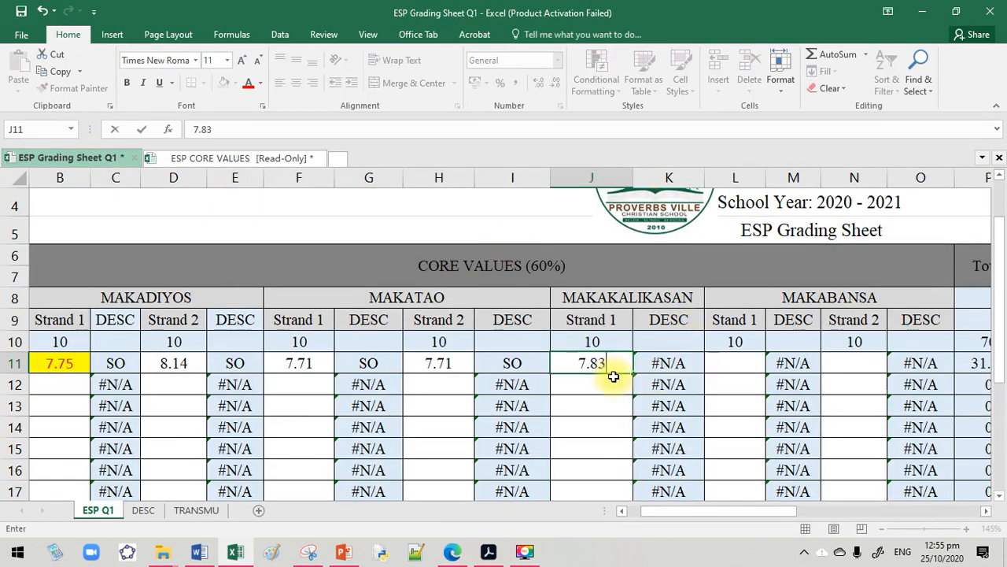
key(Tab)
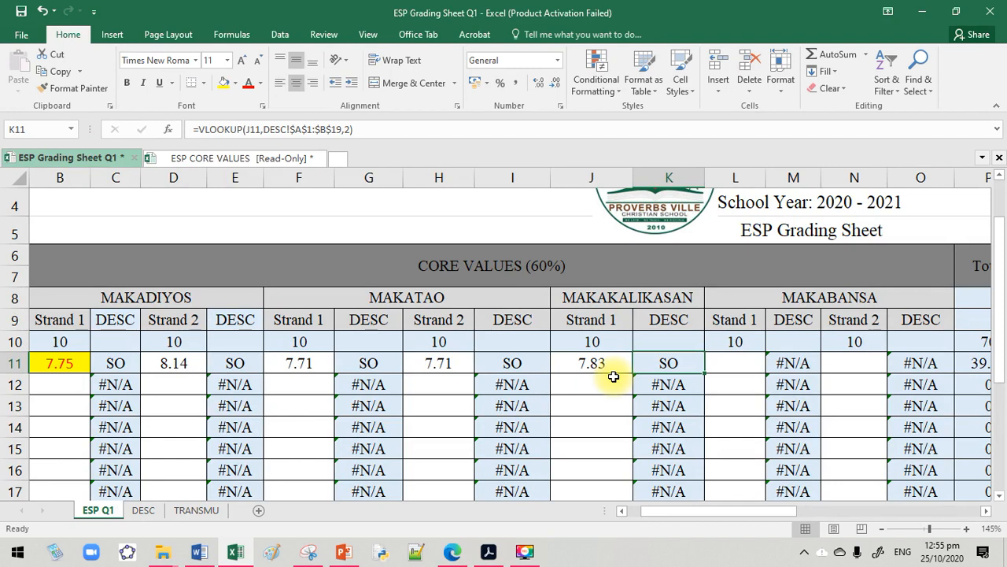
Enter 8 for both Makabansa strands of the first student, in cells L11 and N11
key(Tab)
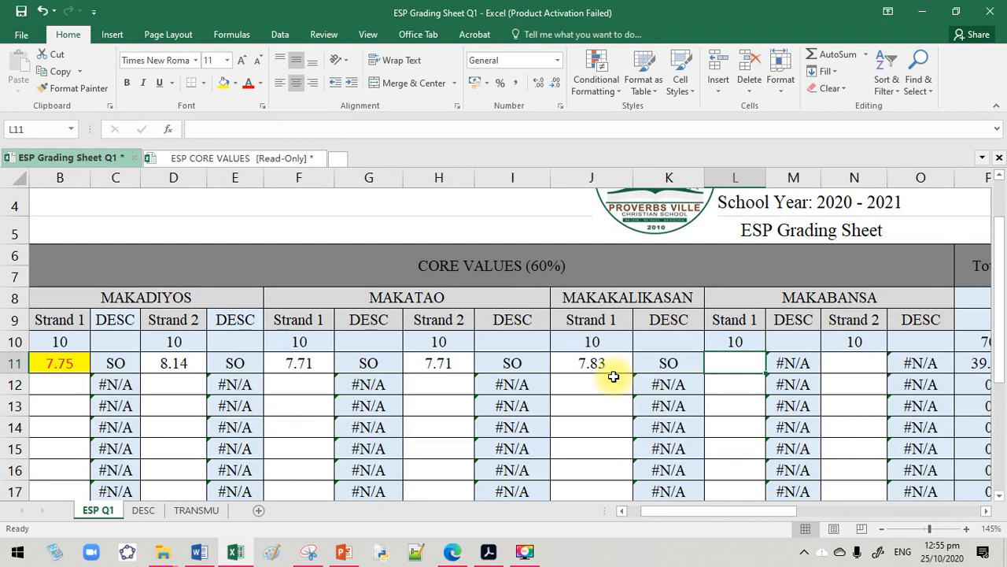
text(8)
key(Tab)
key(Tab)
text(8)
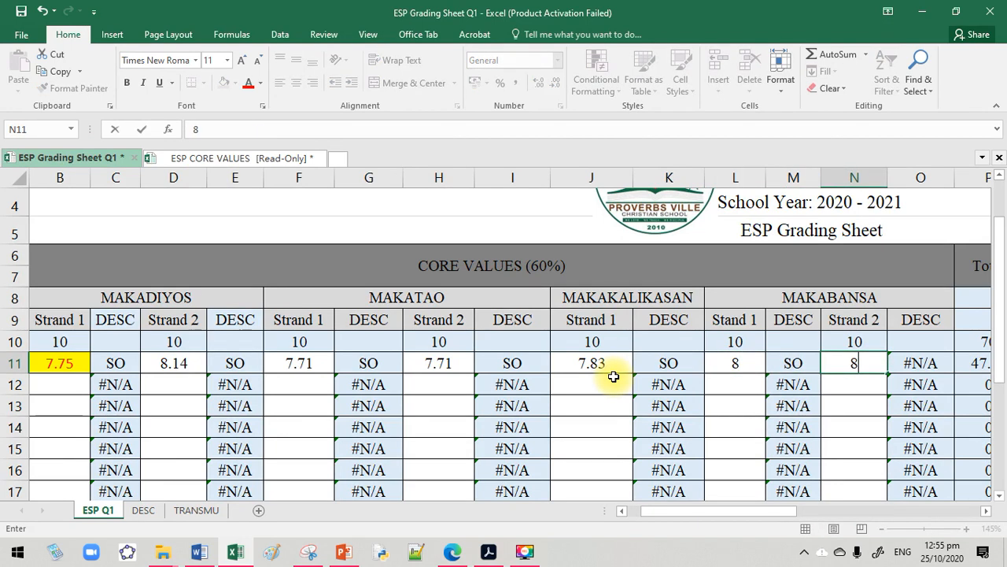
key(Return)
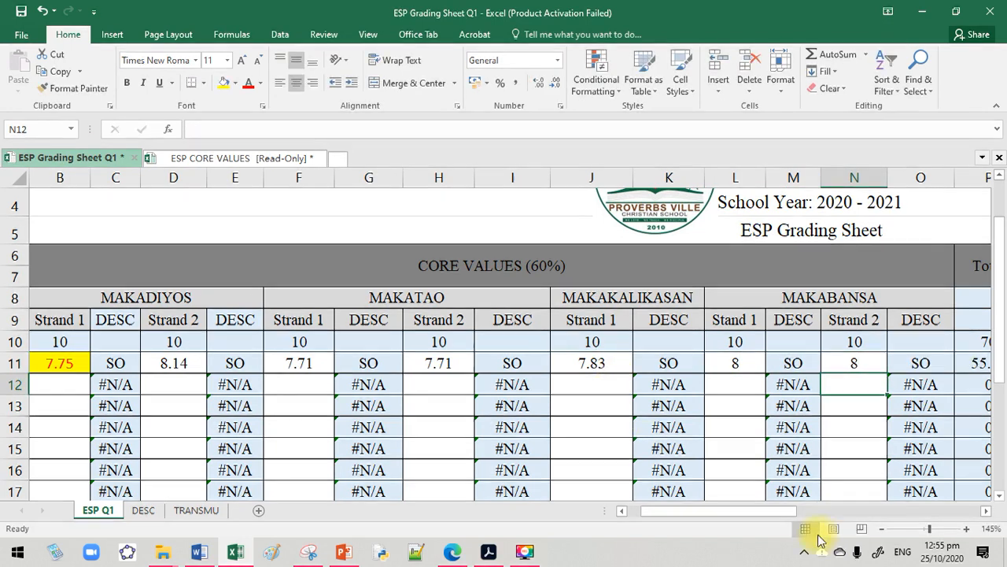
Review the first student's core values scores across row 11 and the unfilled Makadiyos Strand 1 cells beneath
drag(764, 515, 708, 519)
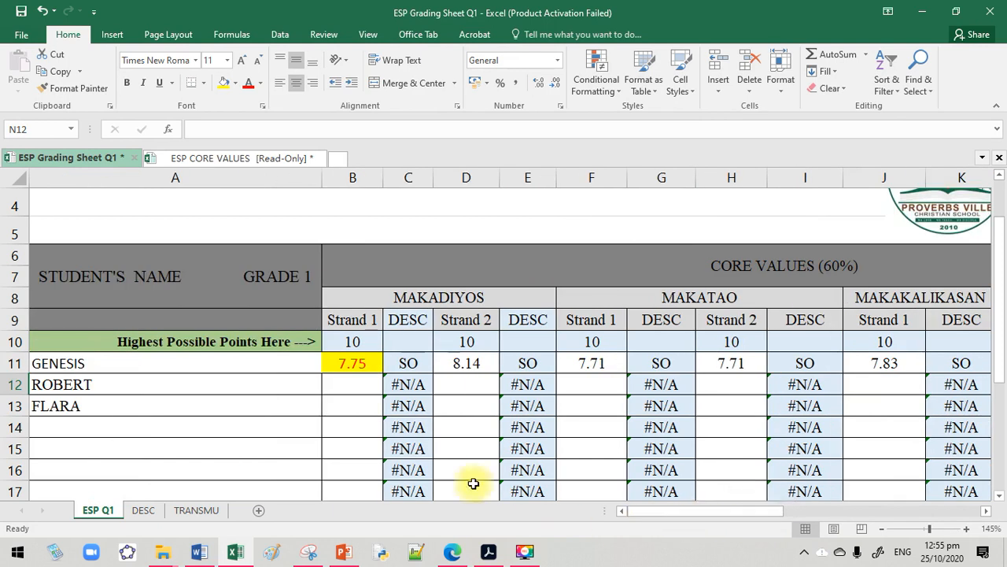
click(347, 361)
drag(346, 361, 573, 357)
drag(637, 360, 799, 363)
drag(697, 516, 724, 515)
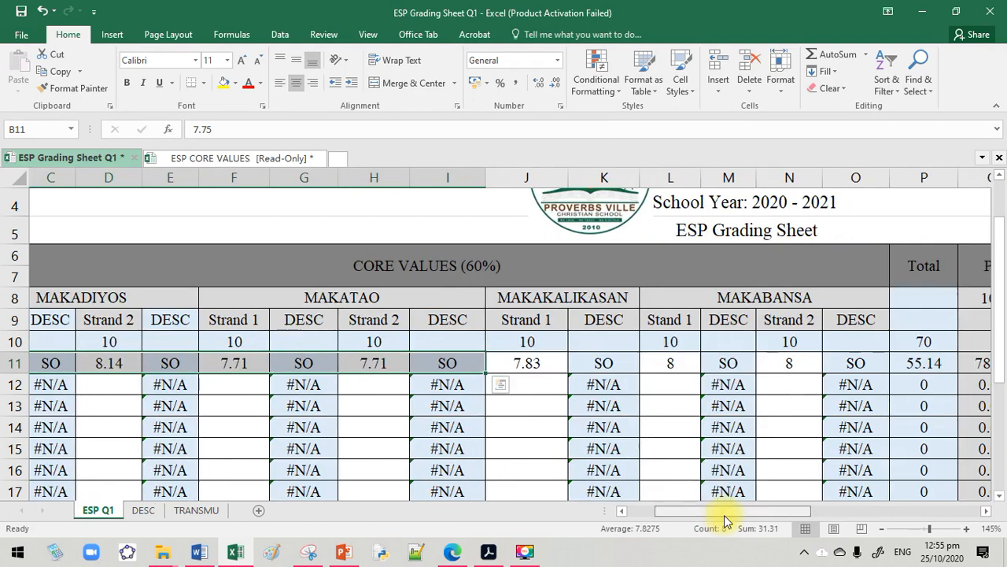
click(535, 365)
click(668, 364)
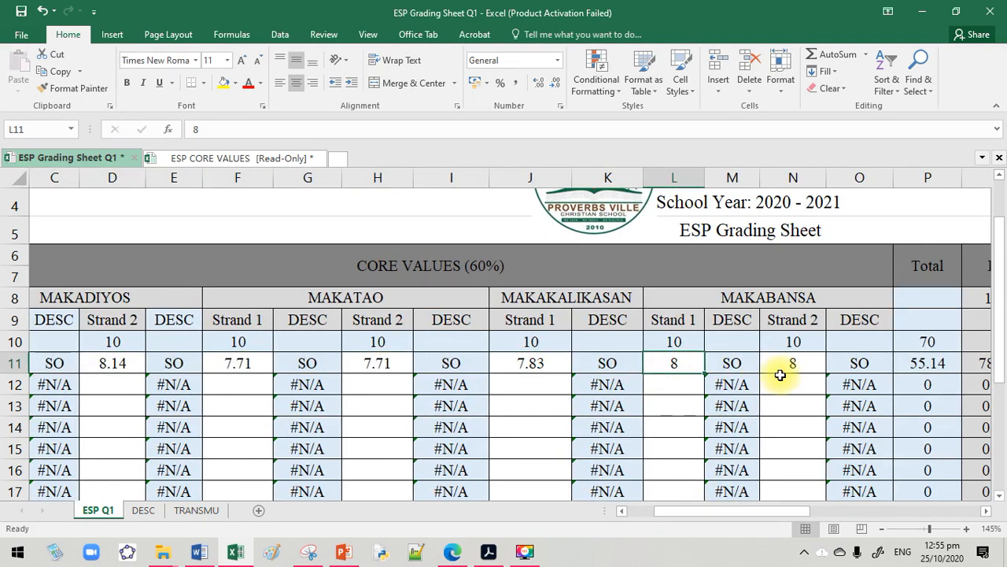
click(777, 384)
drag(764, 512, 715, 491)
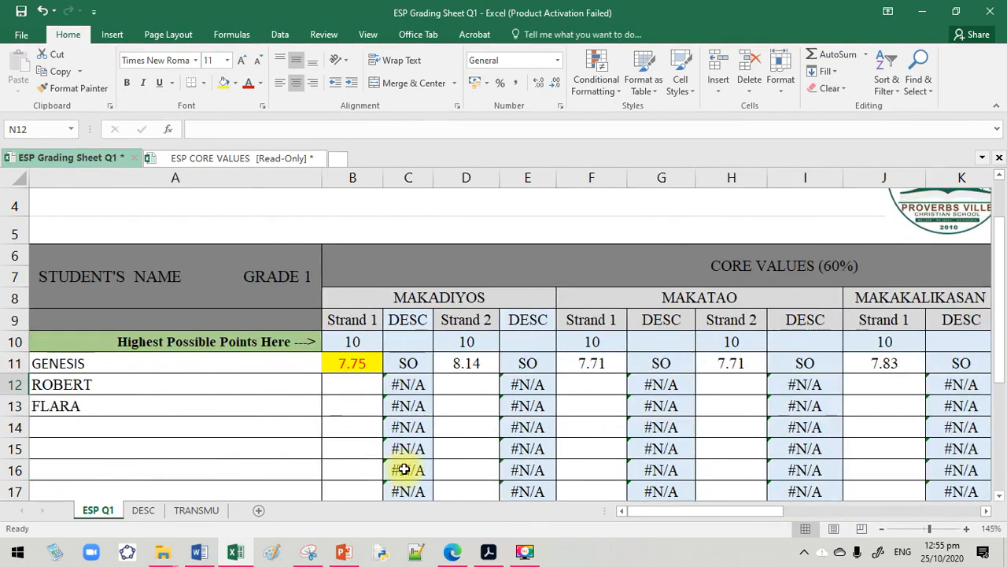
drag(348, 386, 346, 484)
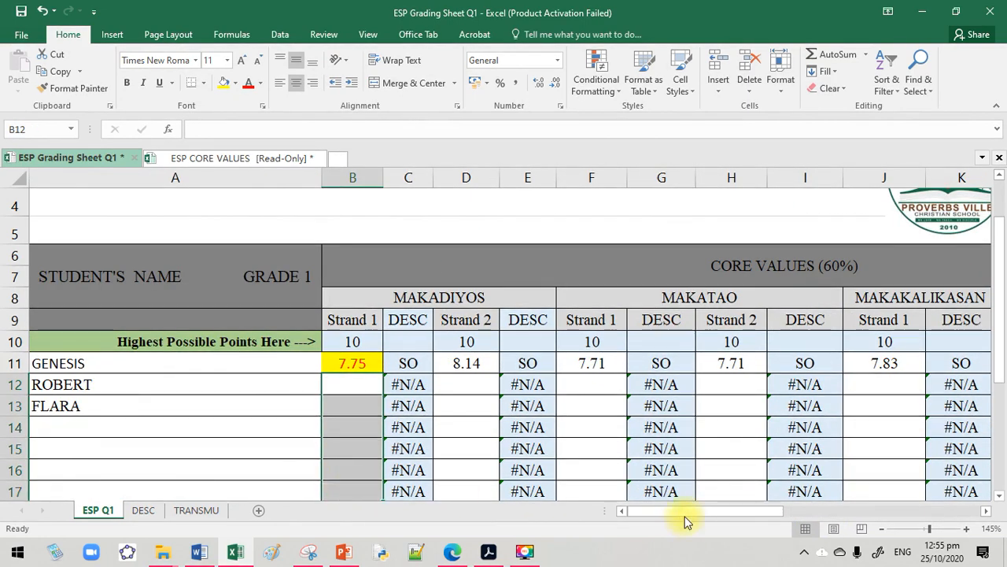
Enter the first student's journal scores in row 11: Promptness 20, Effort 25 and Content 31
drag(683, 513, 822, 509)
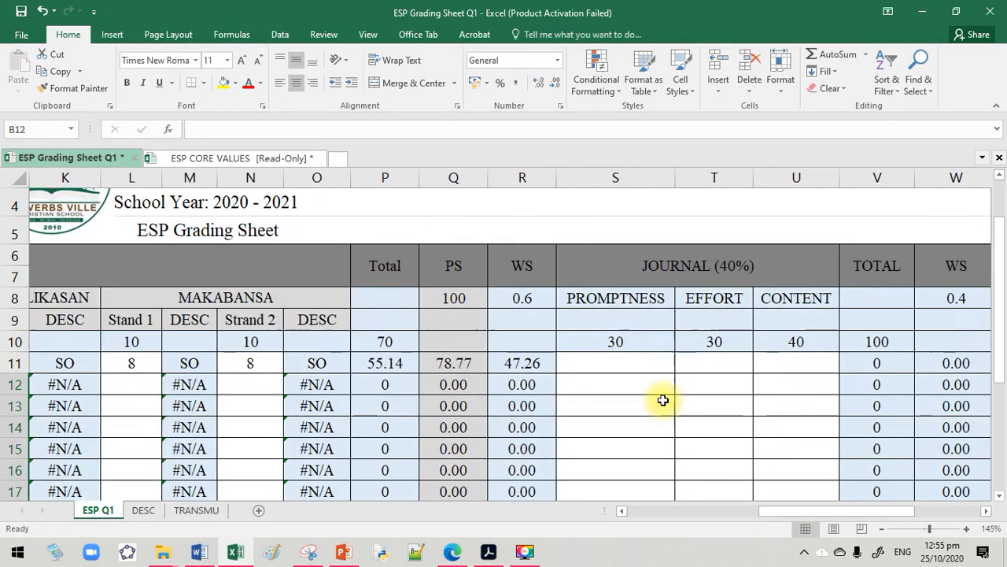
click(617, 378)
click(613, 364)
text(20)
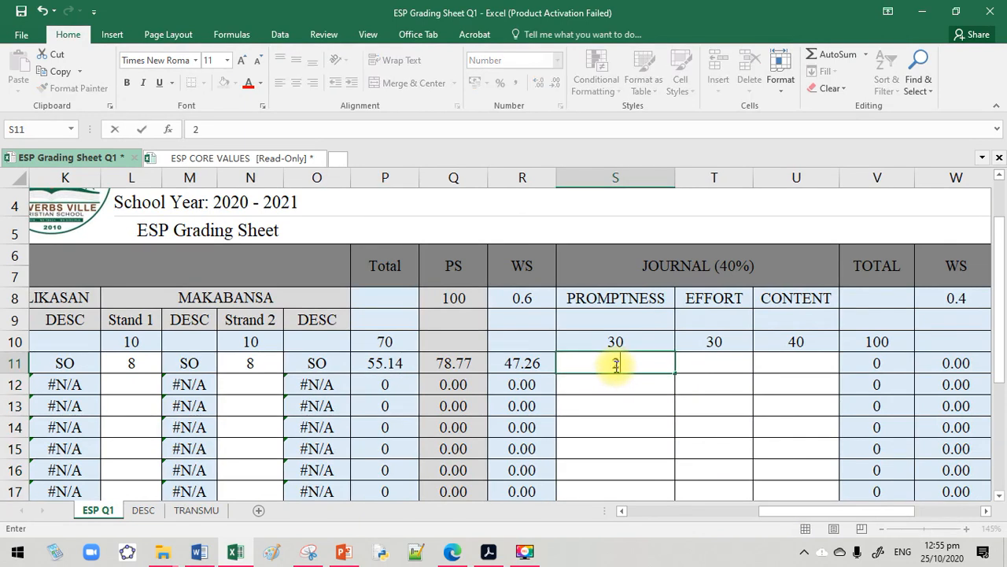
click(693, 372)
text(25)
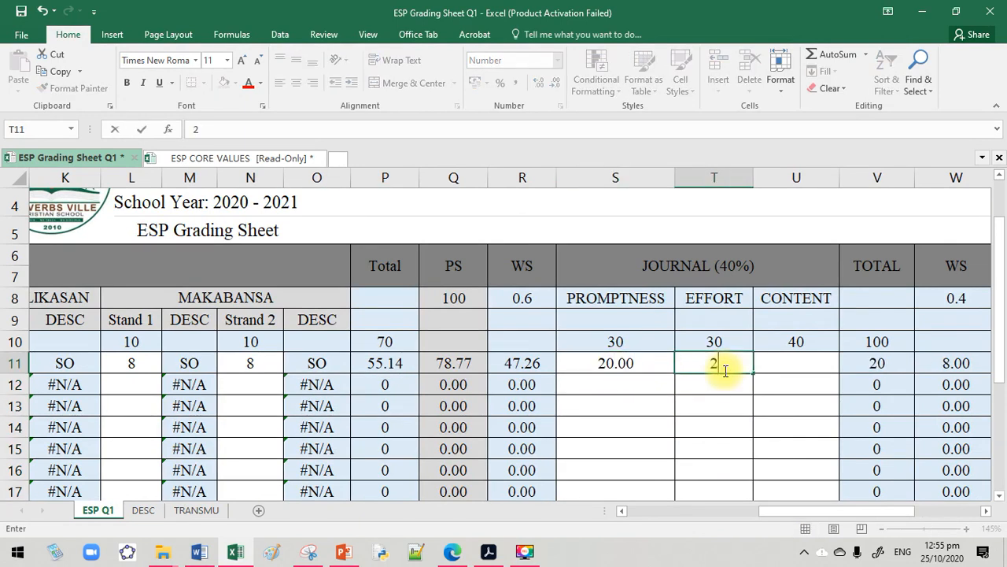
click(790, 360)
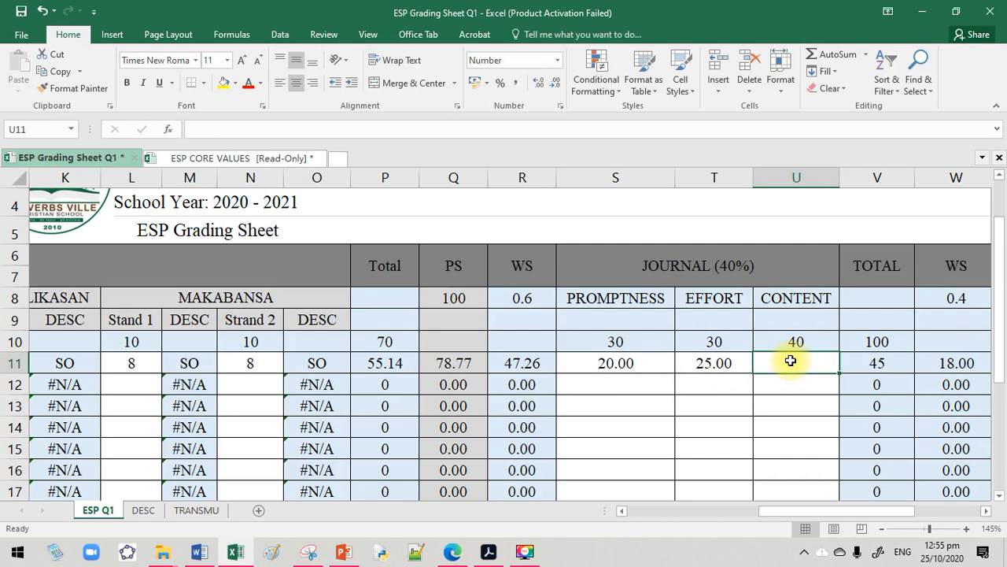
text(31)
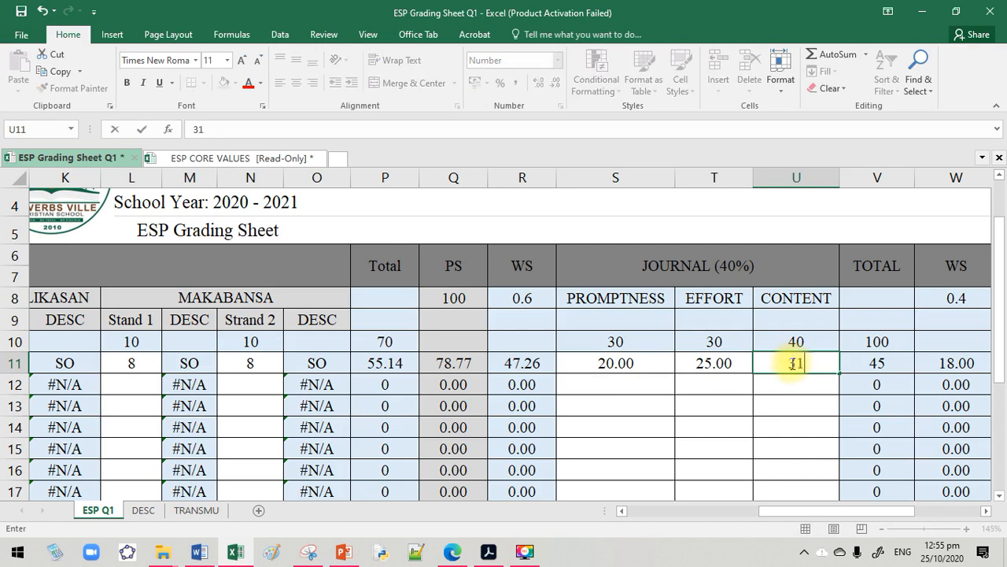
click(791, 403)
Examine the first student's Initial Grade in X11 and Final Grade in Y11
drag(802, 510, 858, 509)
click(773, 363)
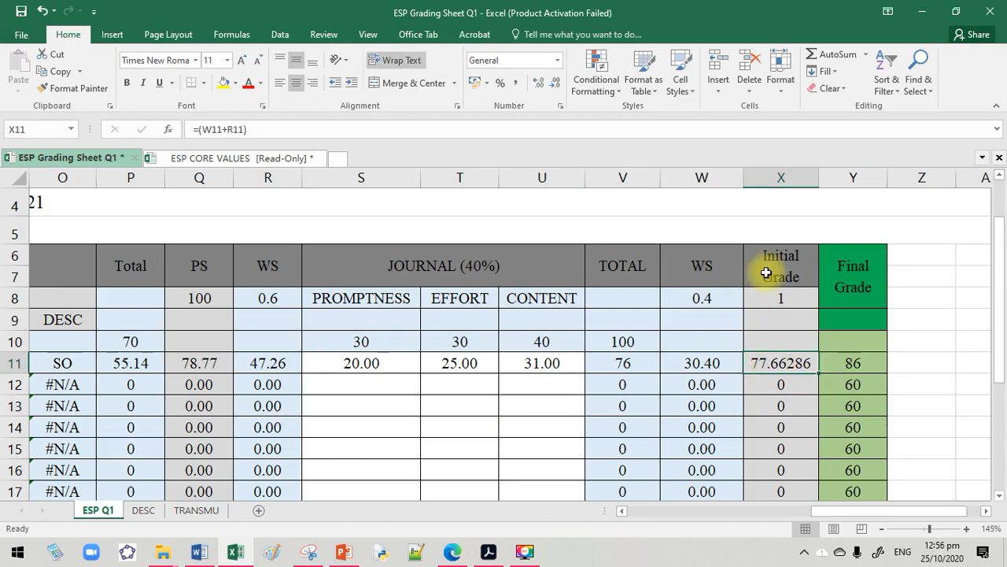
click(764, 265)
click(782, 378)
click(778, 362)
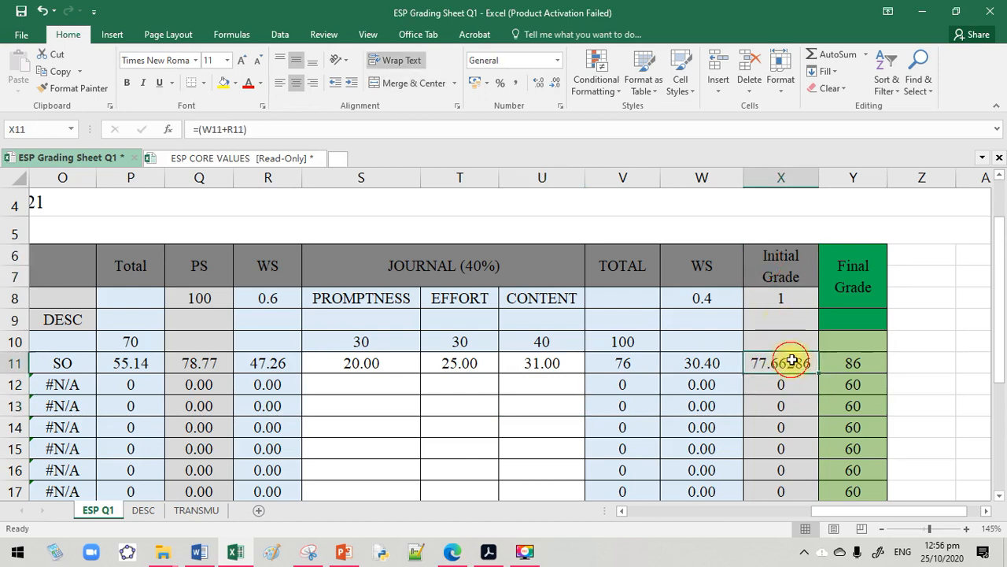
click(846, 362)
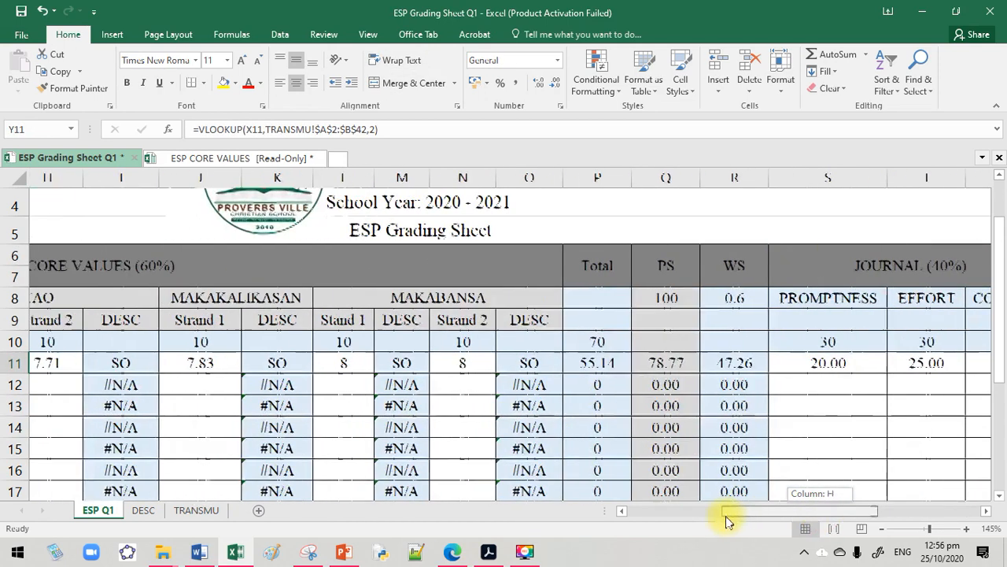